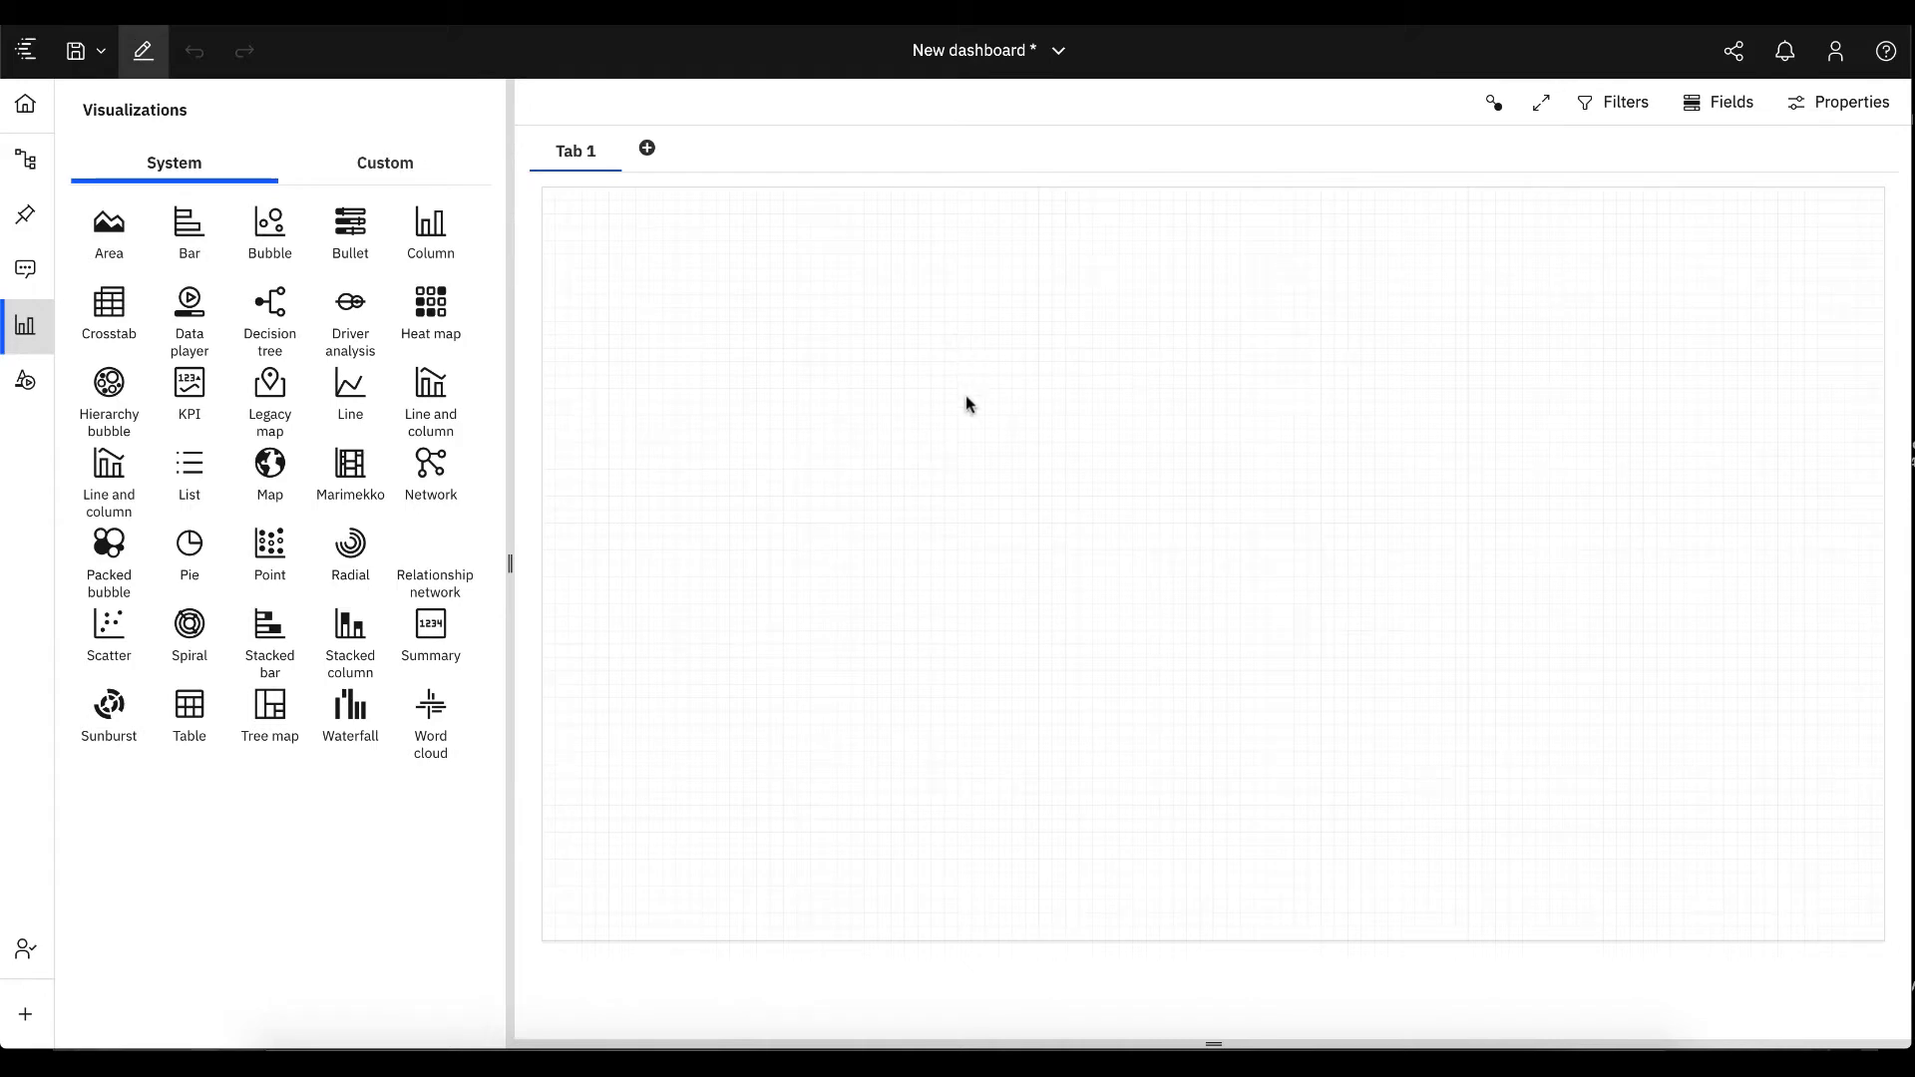
Examine the color consistency setting in the dashboard's advanced properties.
{"action": "left_click", "coordinate": [1838, 112]}
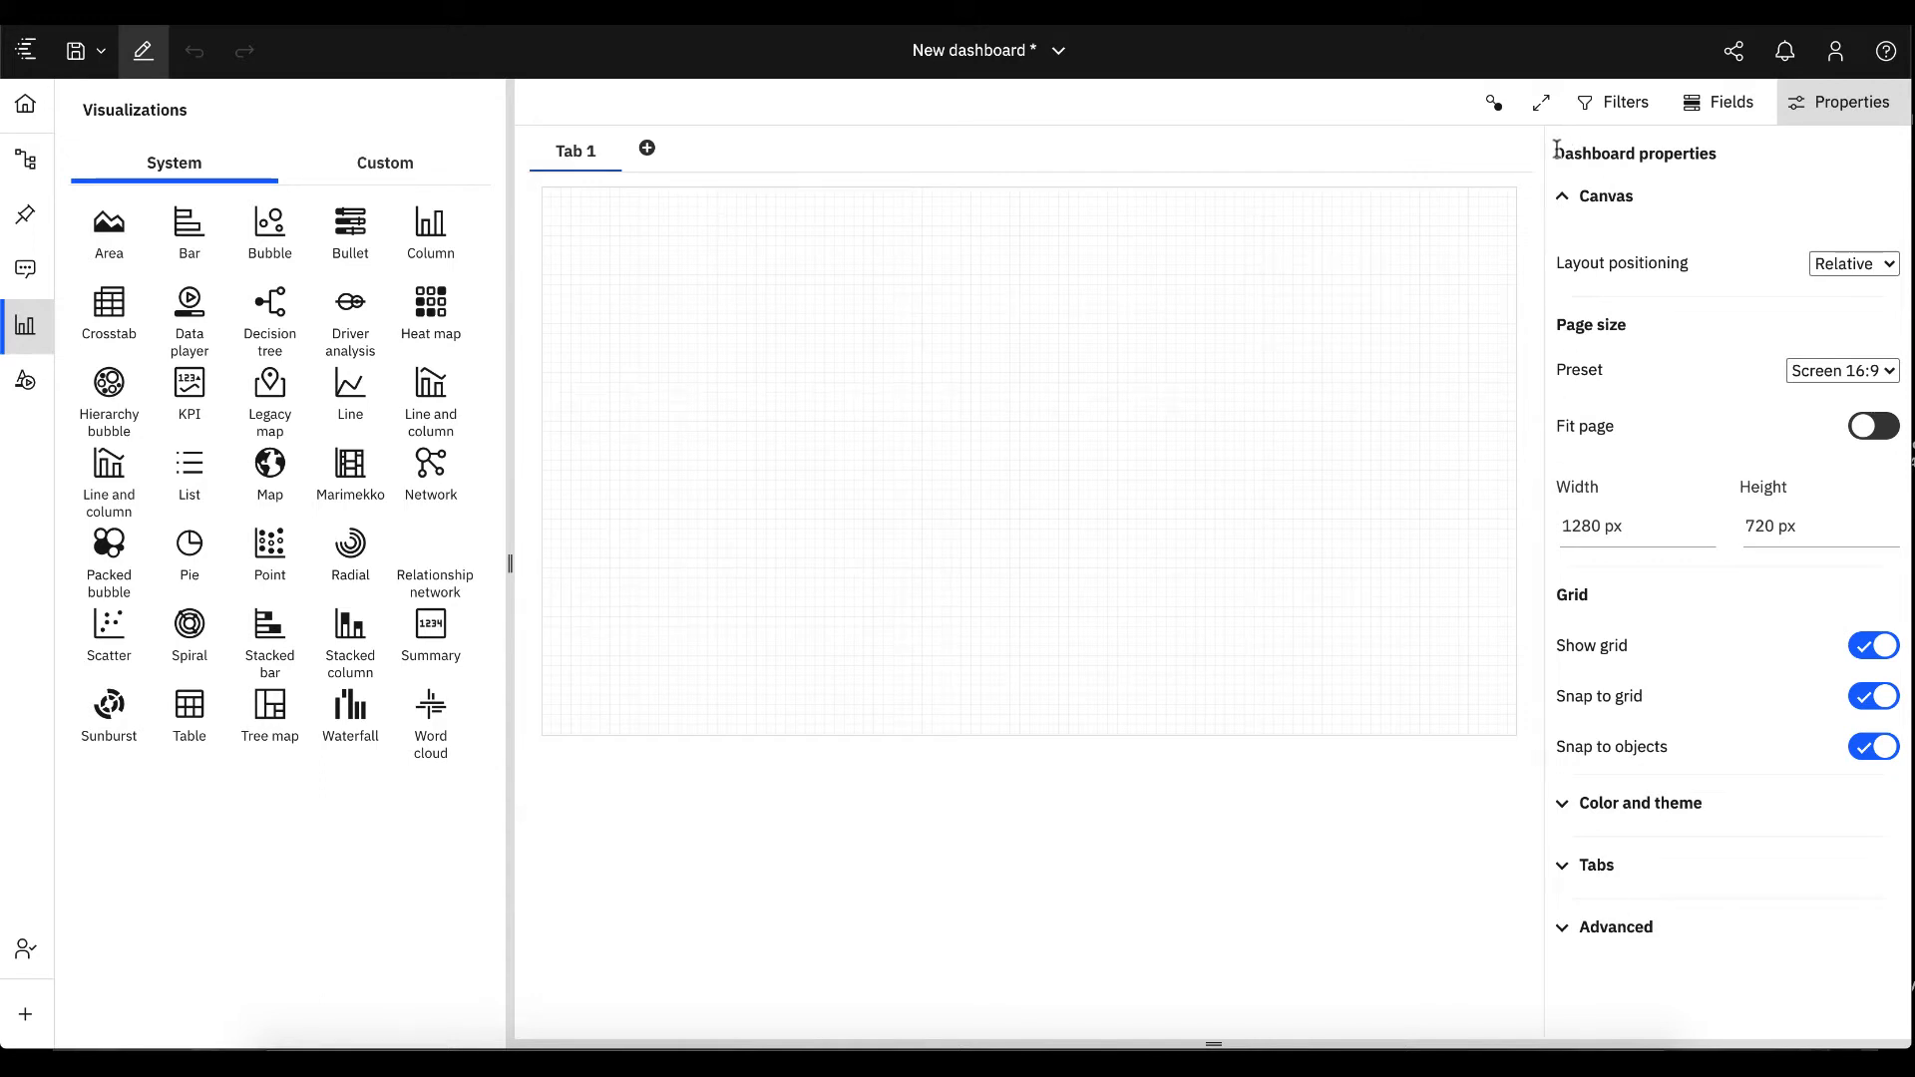
{"action": "left_click", "coordinate": [1649, 929]}
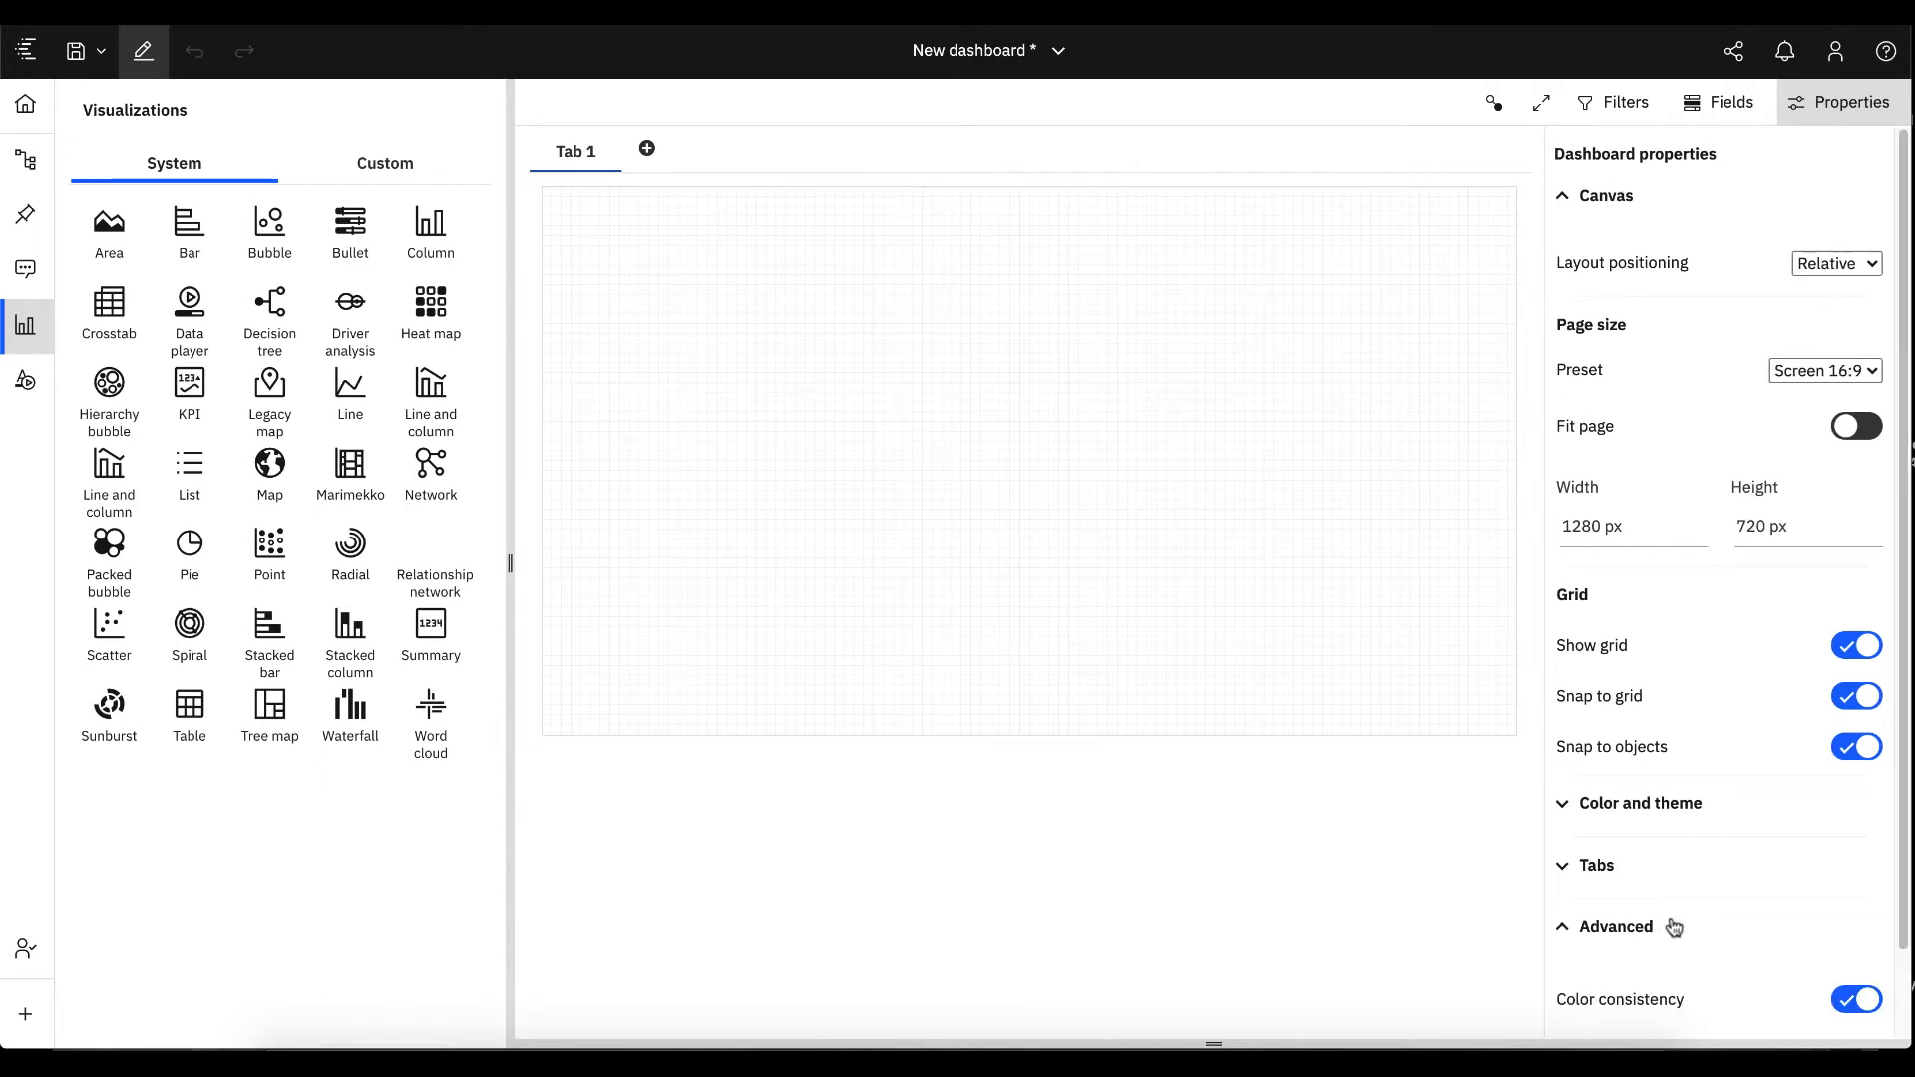
{"action": "scroll", "coordinate": [1671, 923], "scroll_direction": "down", "scroll_amount": 1}
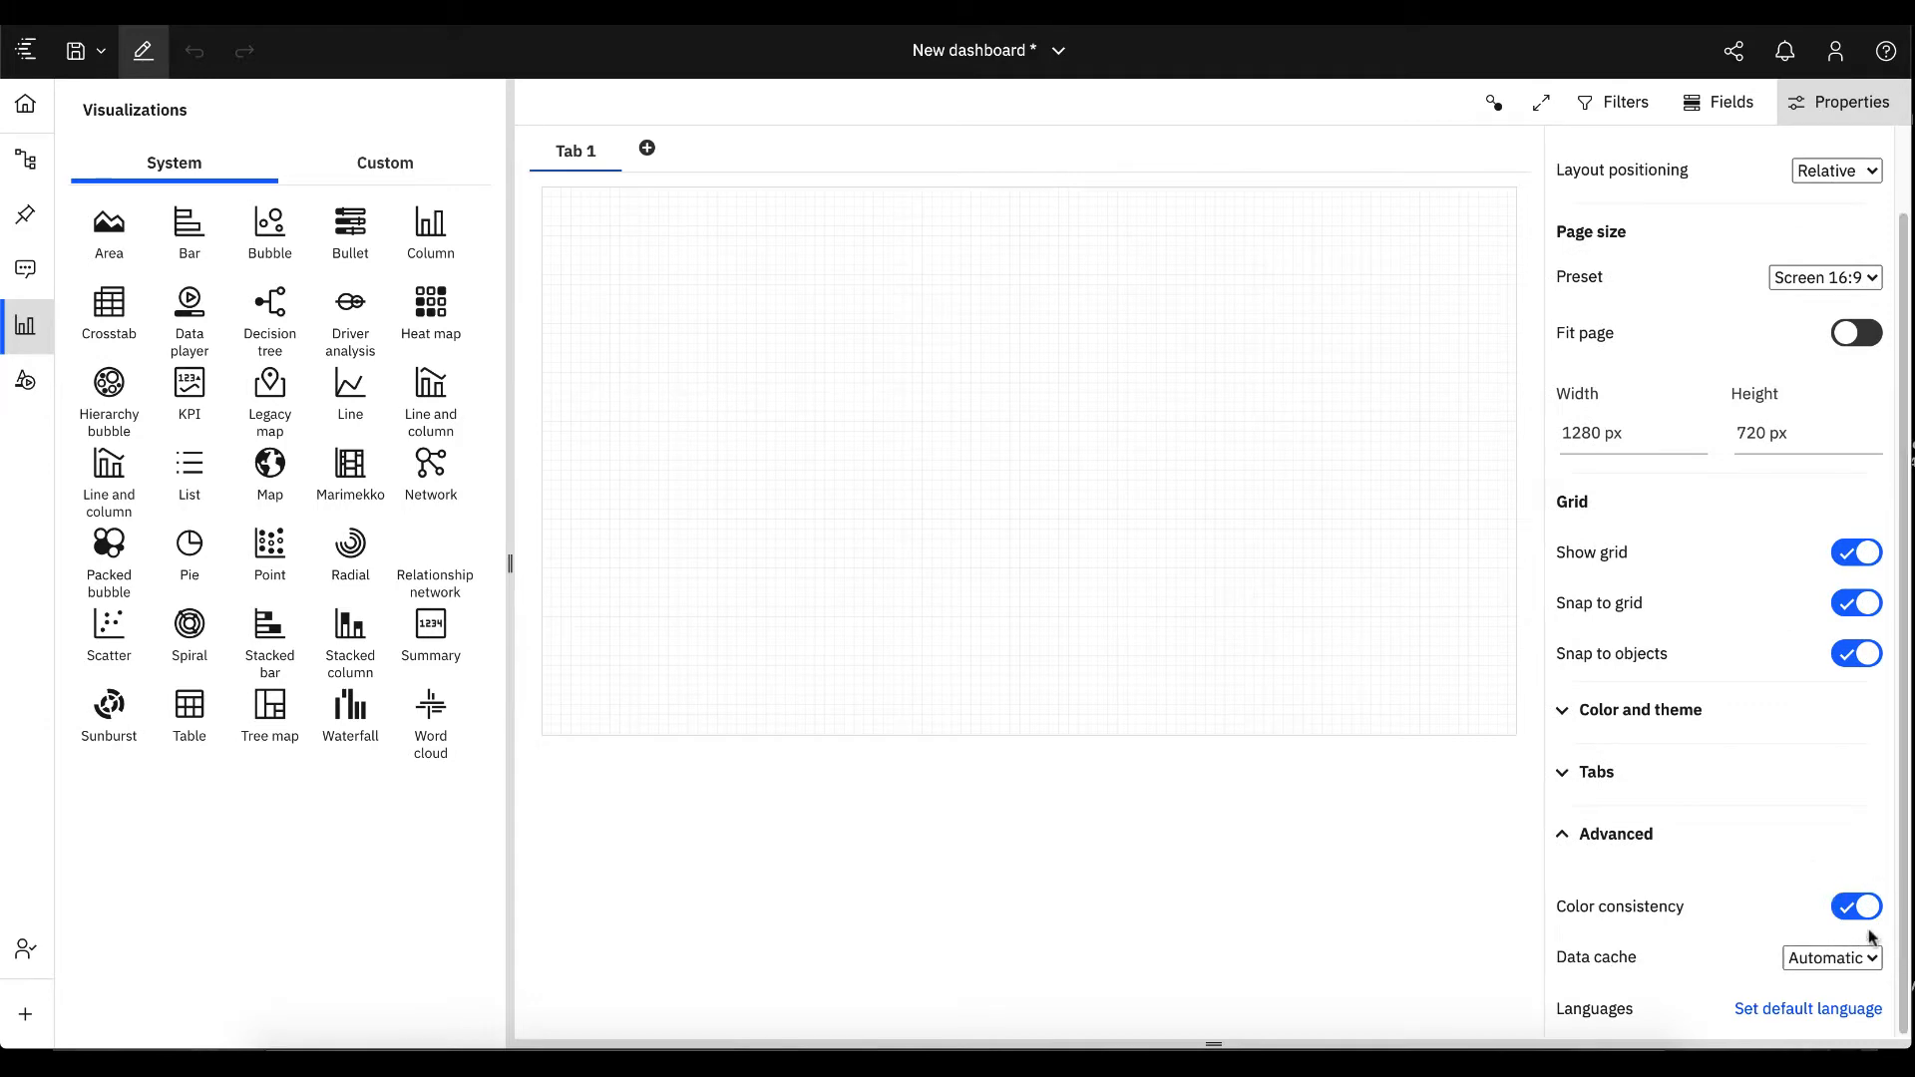
{"action": "left_click", "coordinate": [1622, 833]}
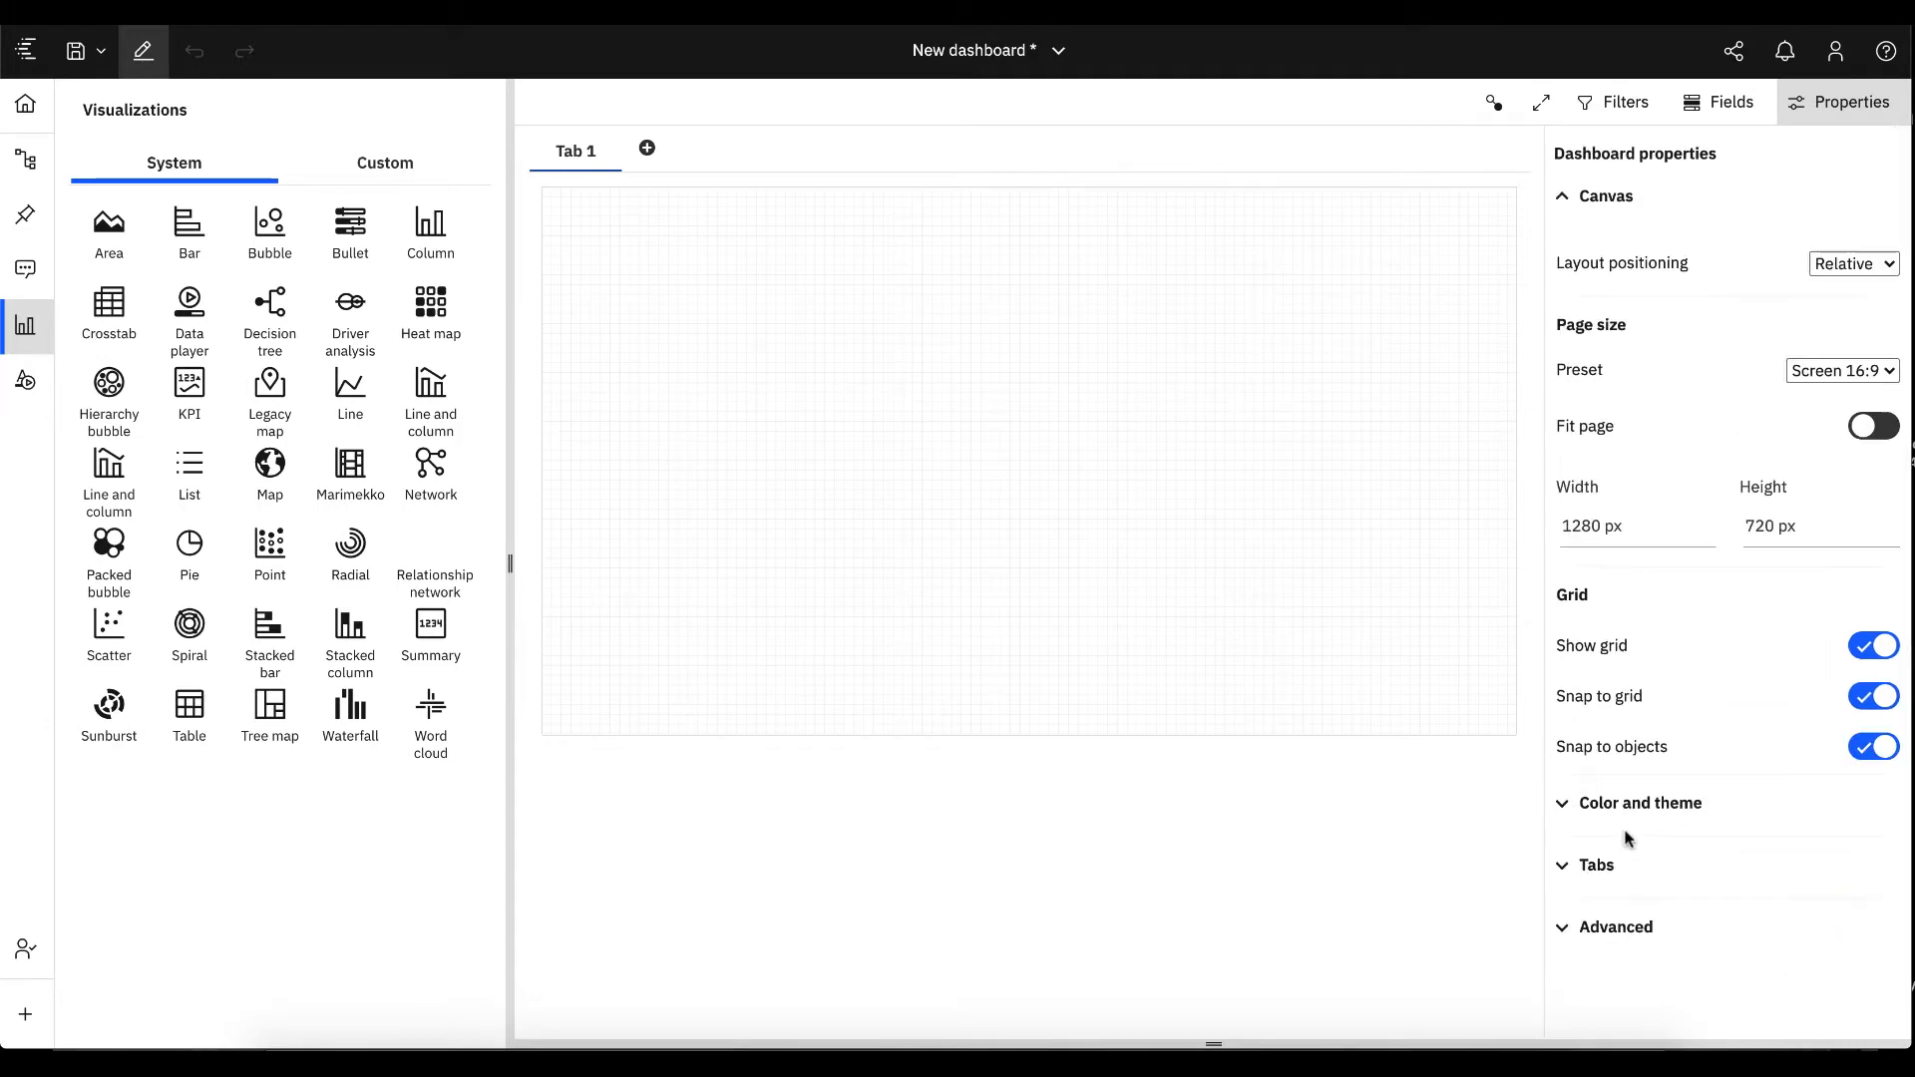
{"action": "left_click", "coordinate": [1838, 115]}
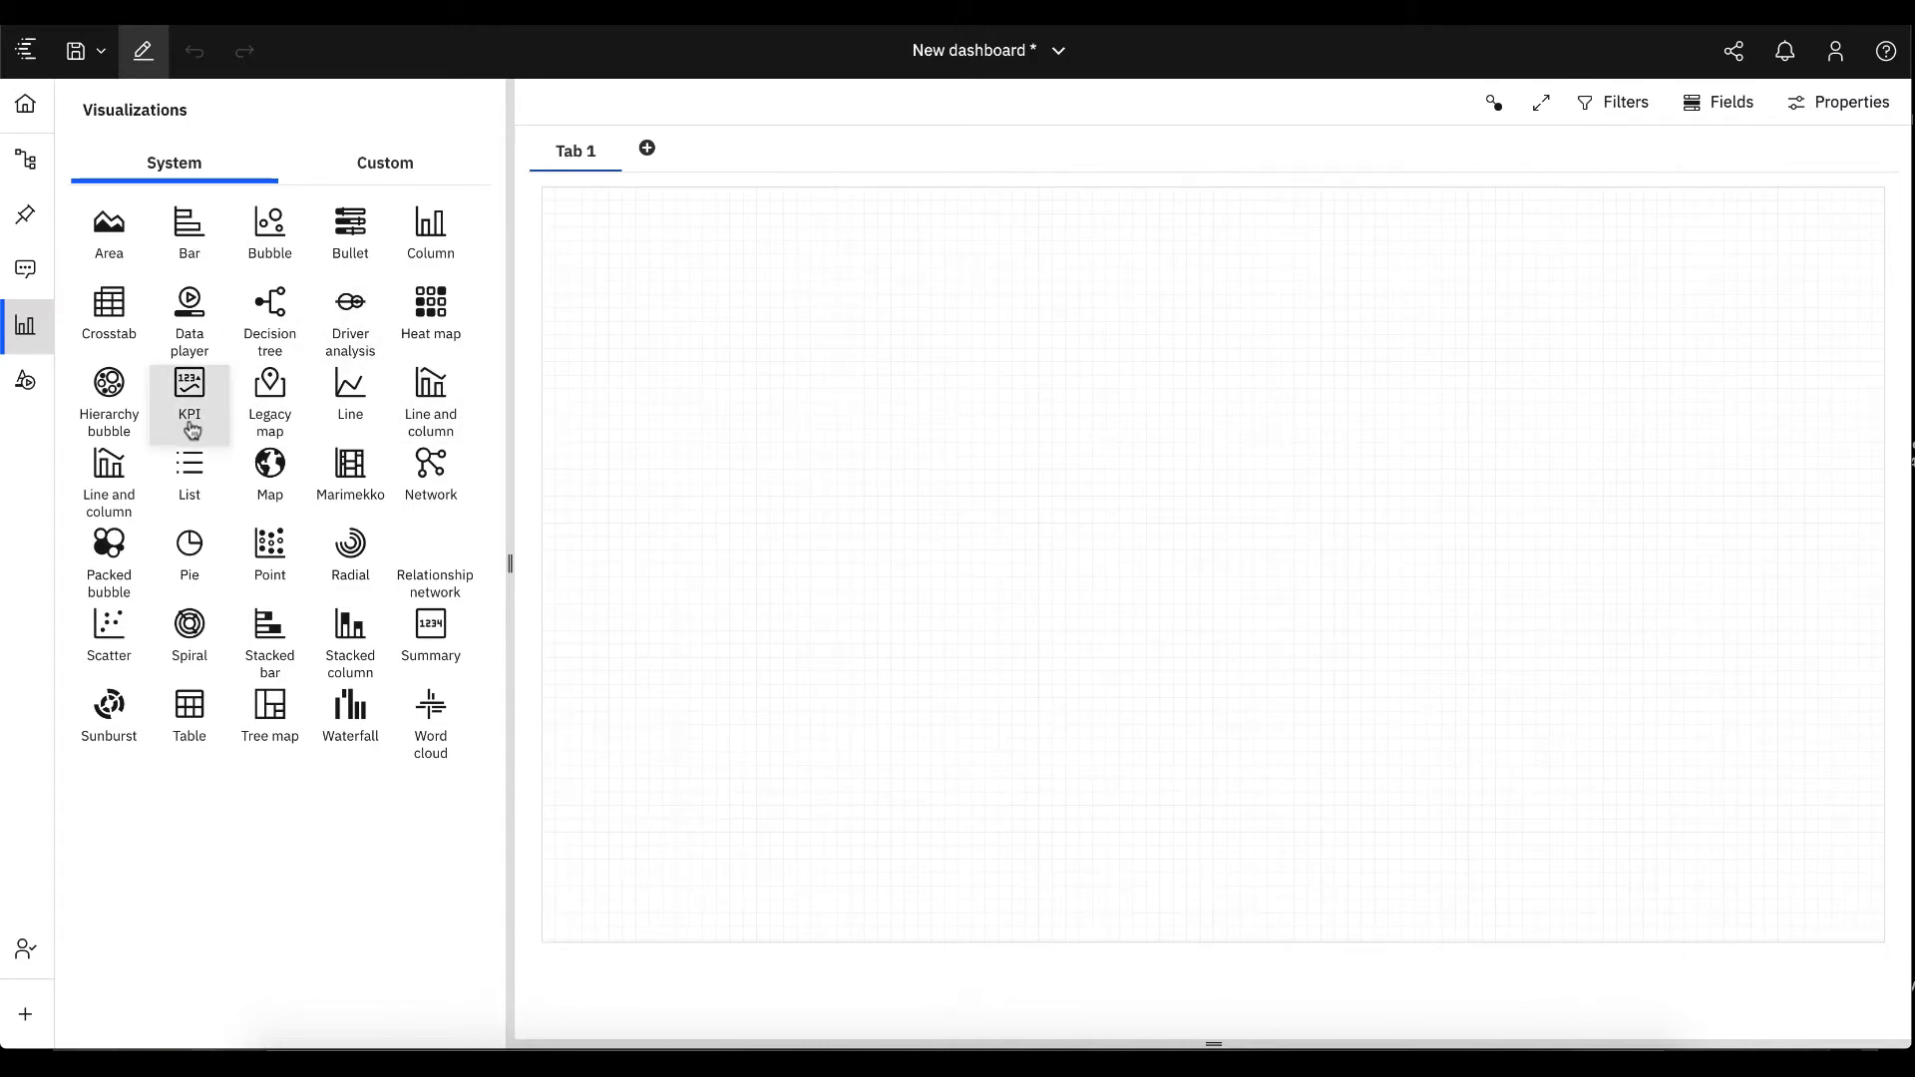
Add a pie visualization at the upper-left corner of the canvas and enlarge it.
{"action": "left_click_drag", "start_coordinate": [200, 559], "coordinate": [561, 199]}
{"action": "left_click_drag", "start_coordinate": [777, 404], "coordinate": [804, 432]}
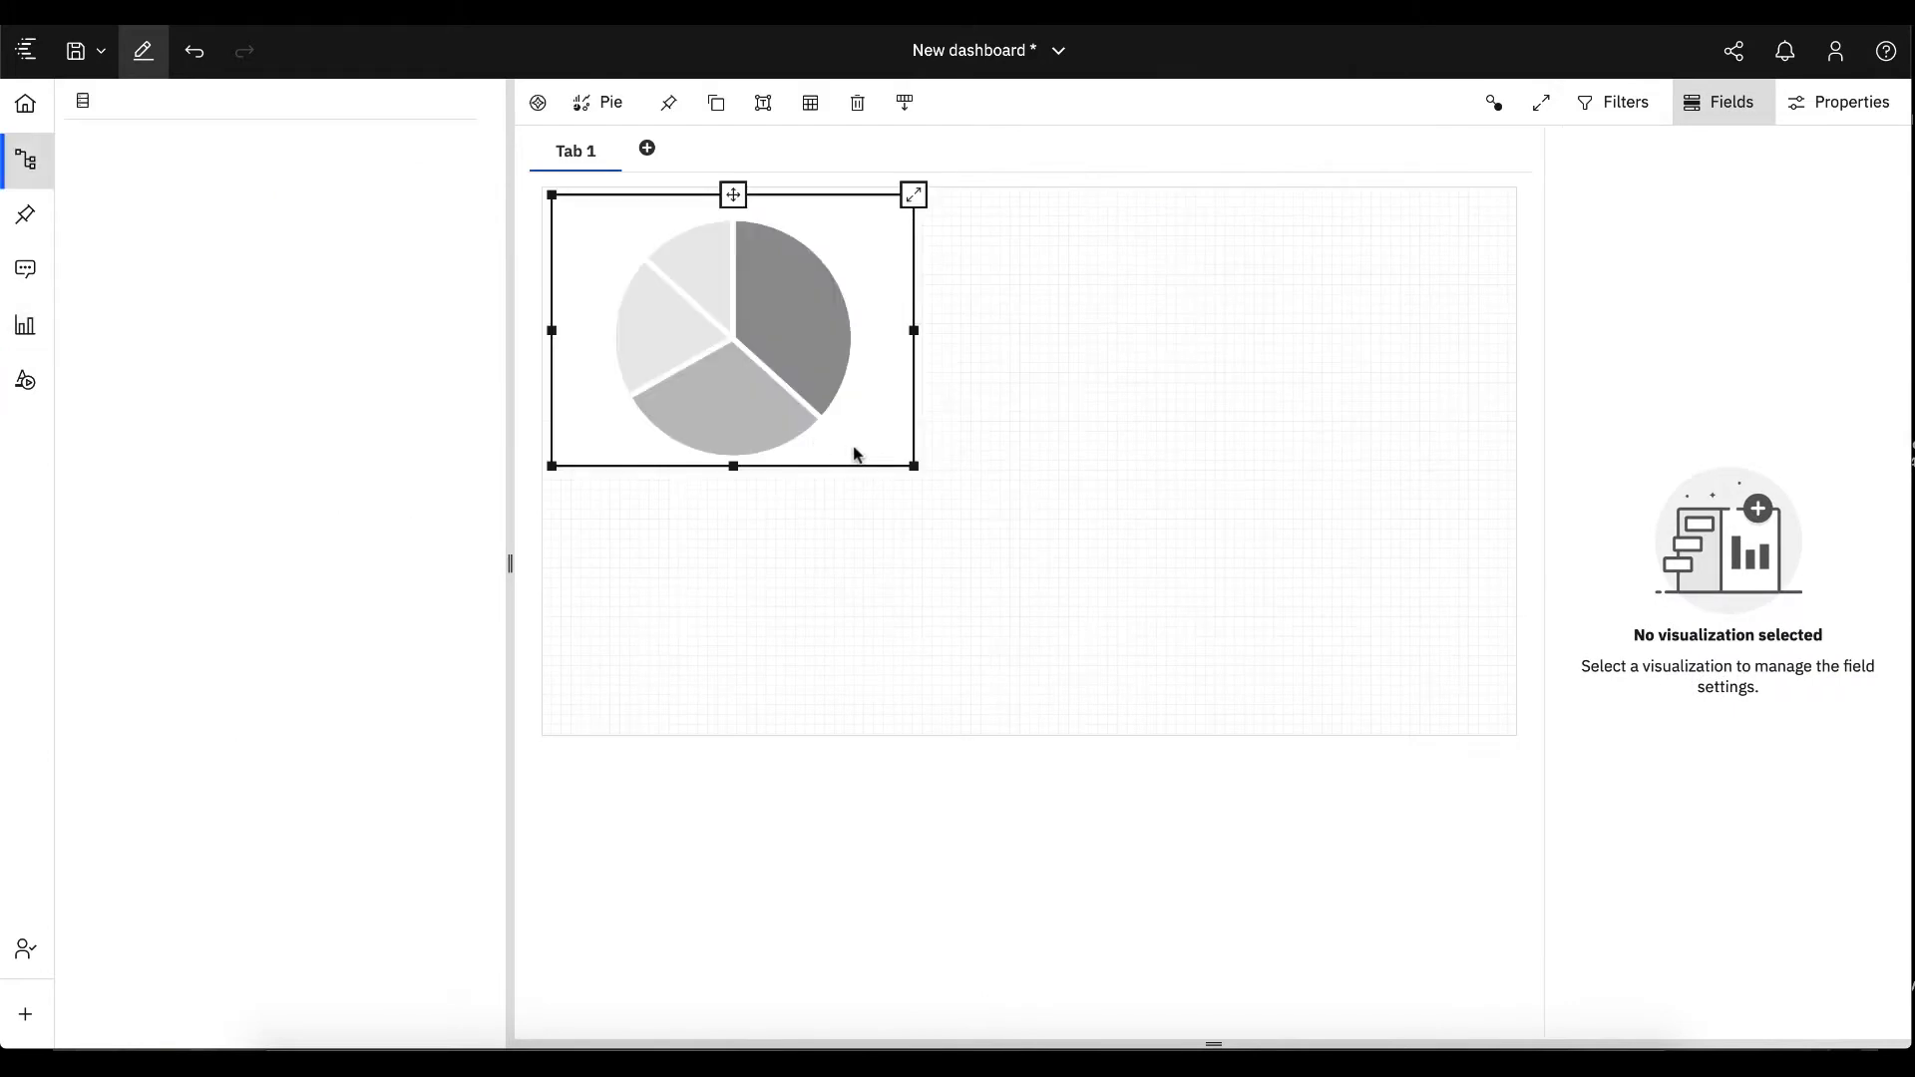
{"action": "left_click_drag", "start_coordinate": [916, 469], "coordinate": [959, 587]}
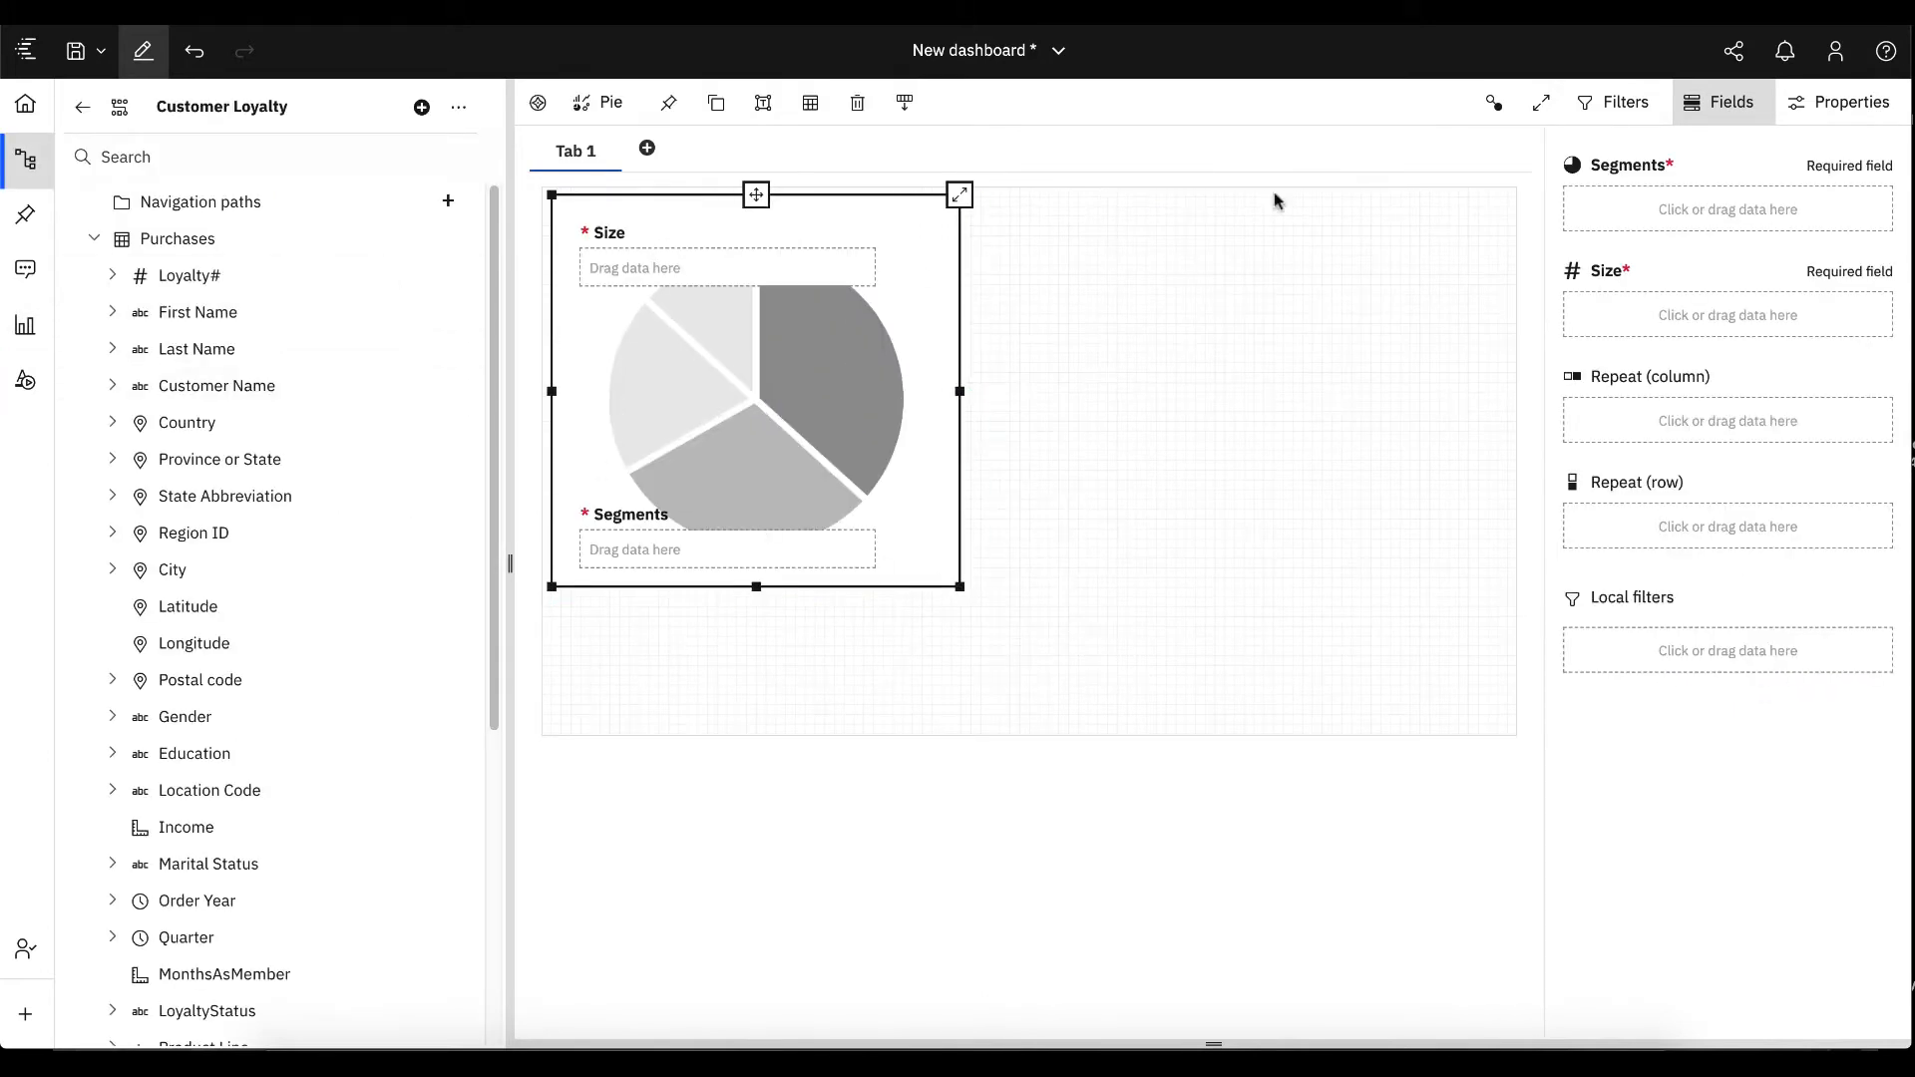
Apply the custom Carbon X Light color palette to the pie visualization.
{"action": "left_click", "coordinate": [1844, 106]}
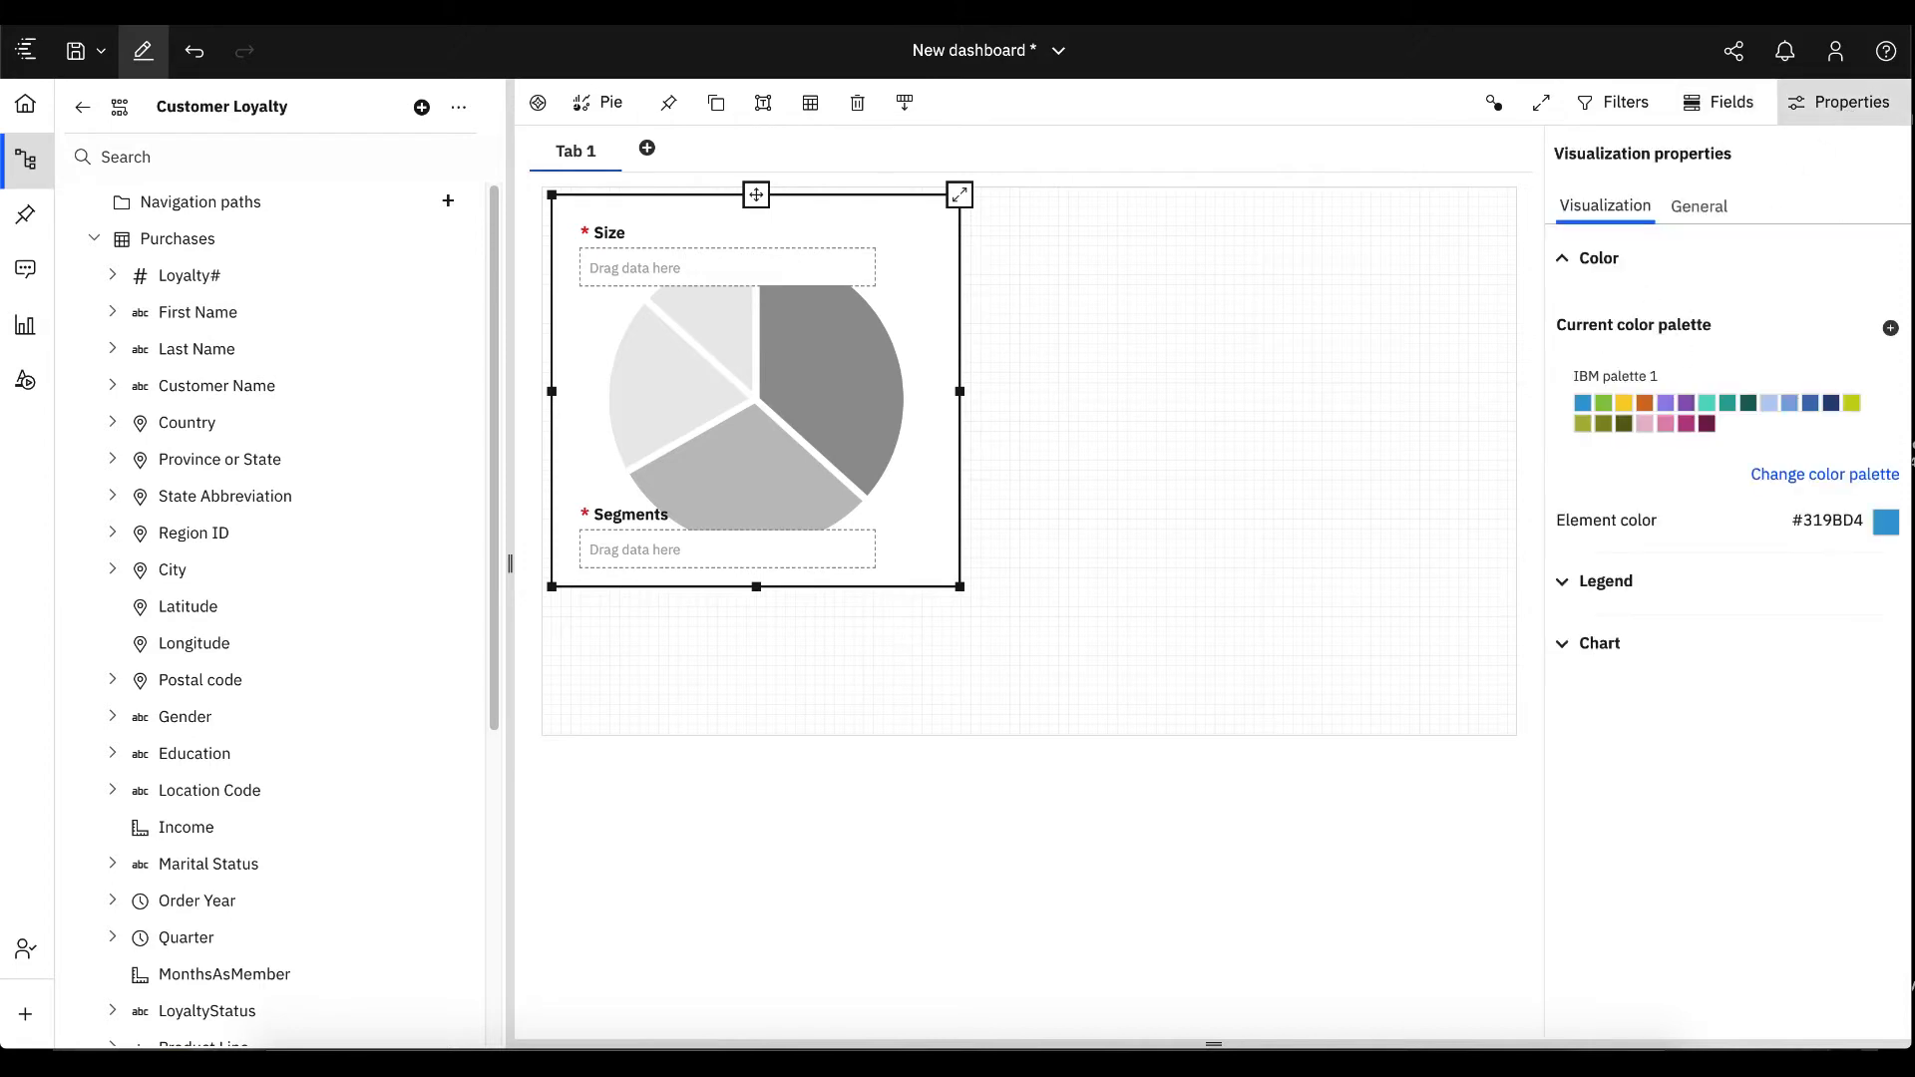
{"action": "left_click", "coordinate": [1803, 477]}
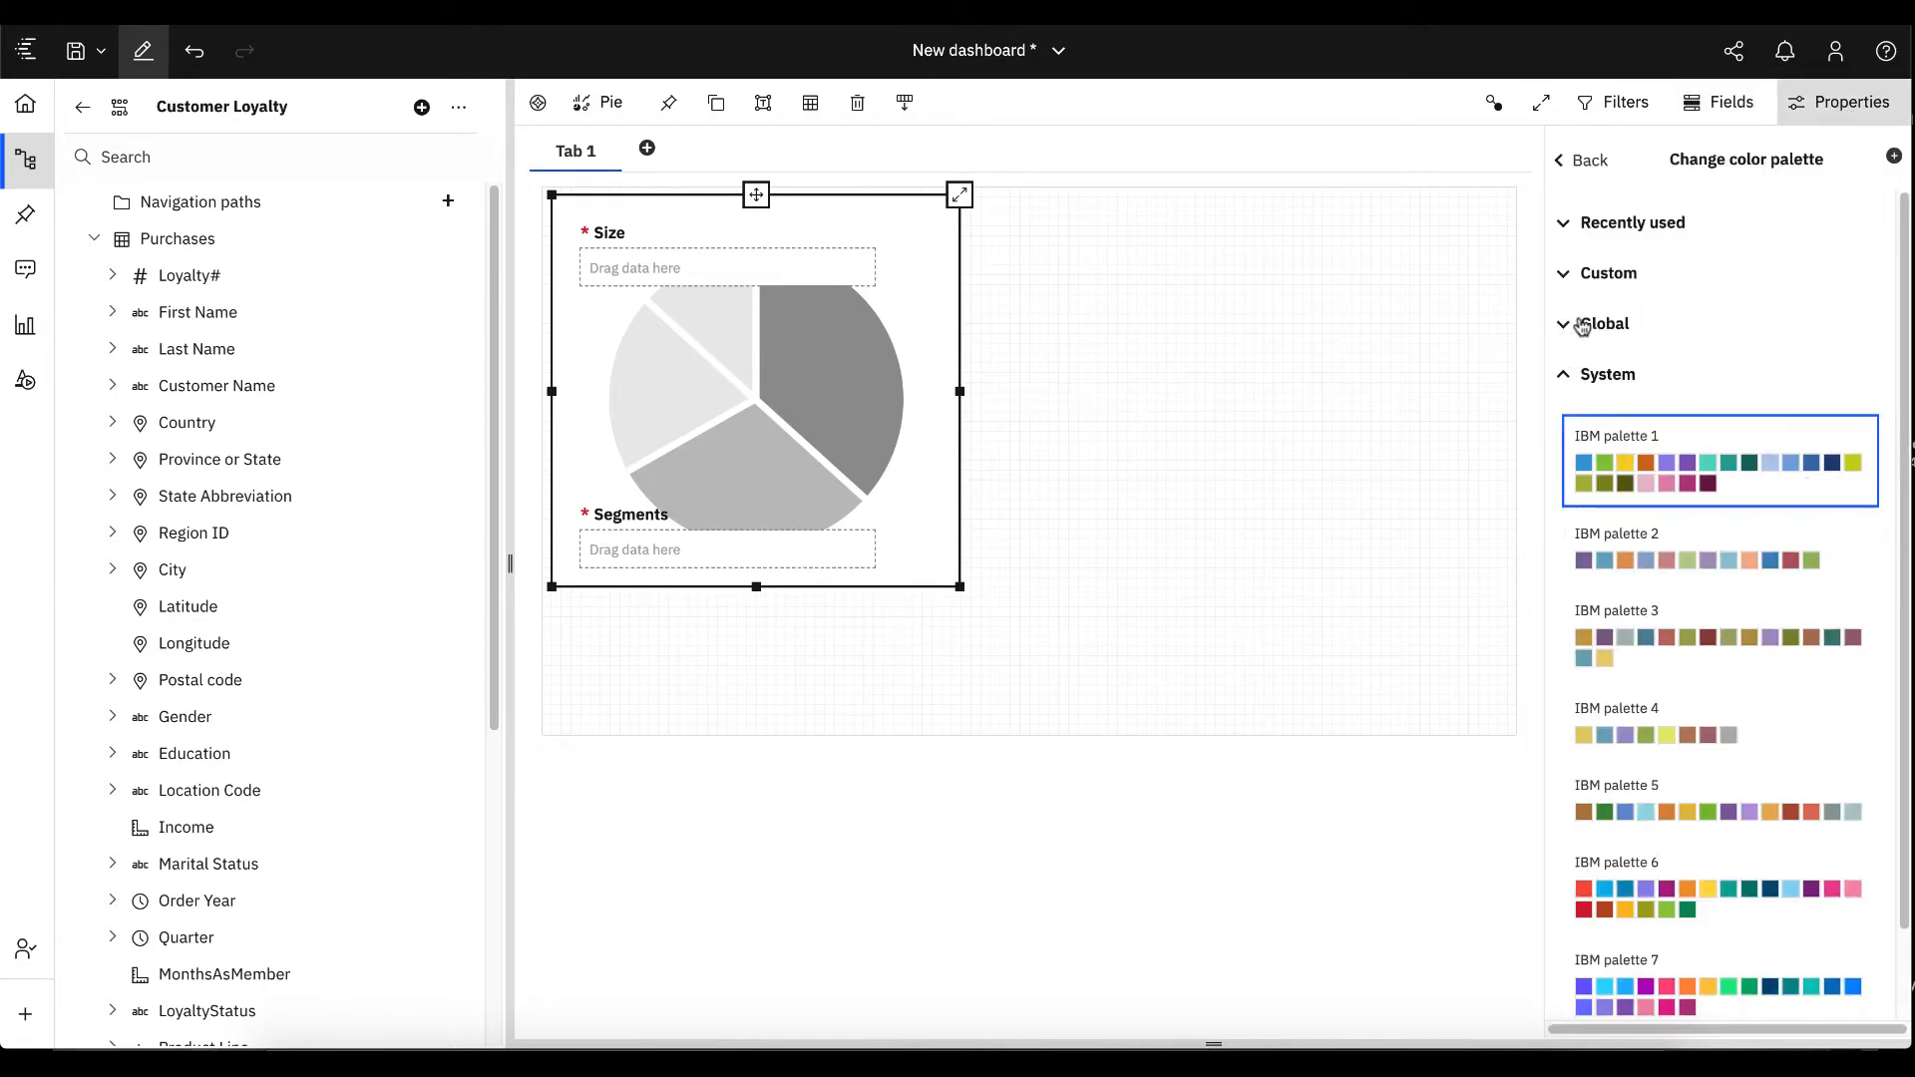
{"action": "left_click", "coordinate": [1593, 281]}
{"action": "left_click", "coordinate": [1639, 341]}
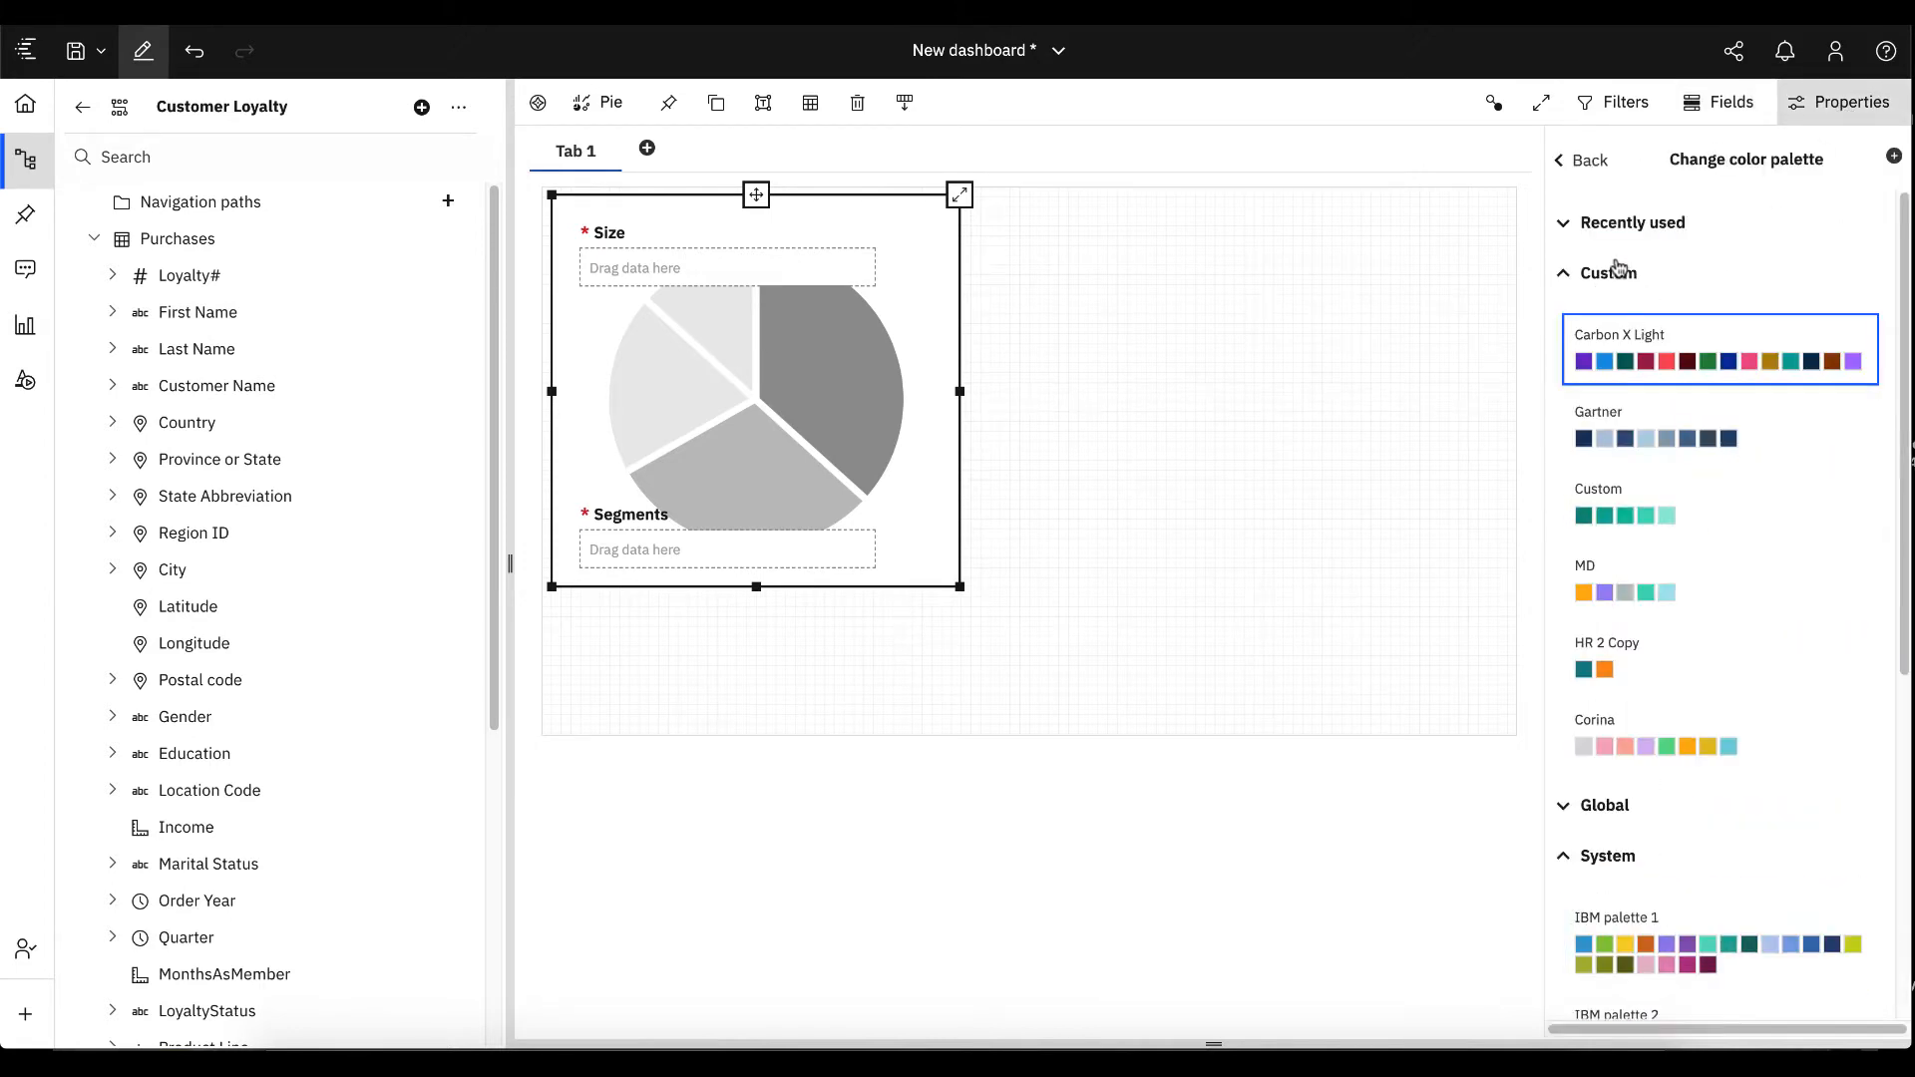
{"action": "left_click", "coordinate": [1589, 162]}
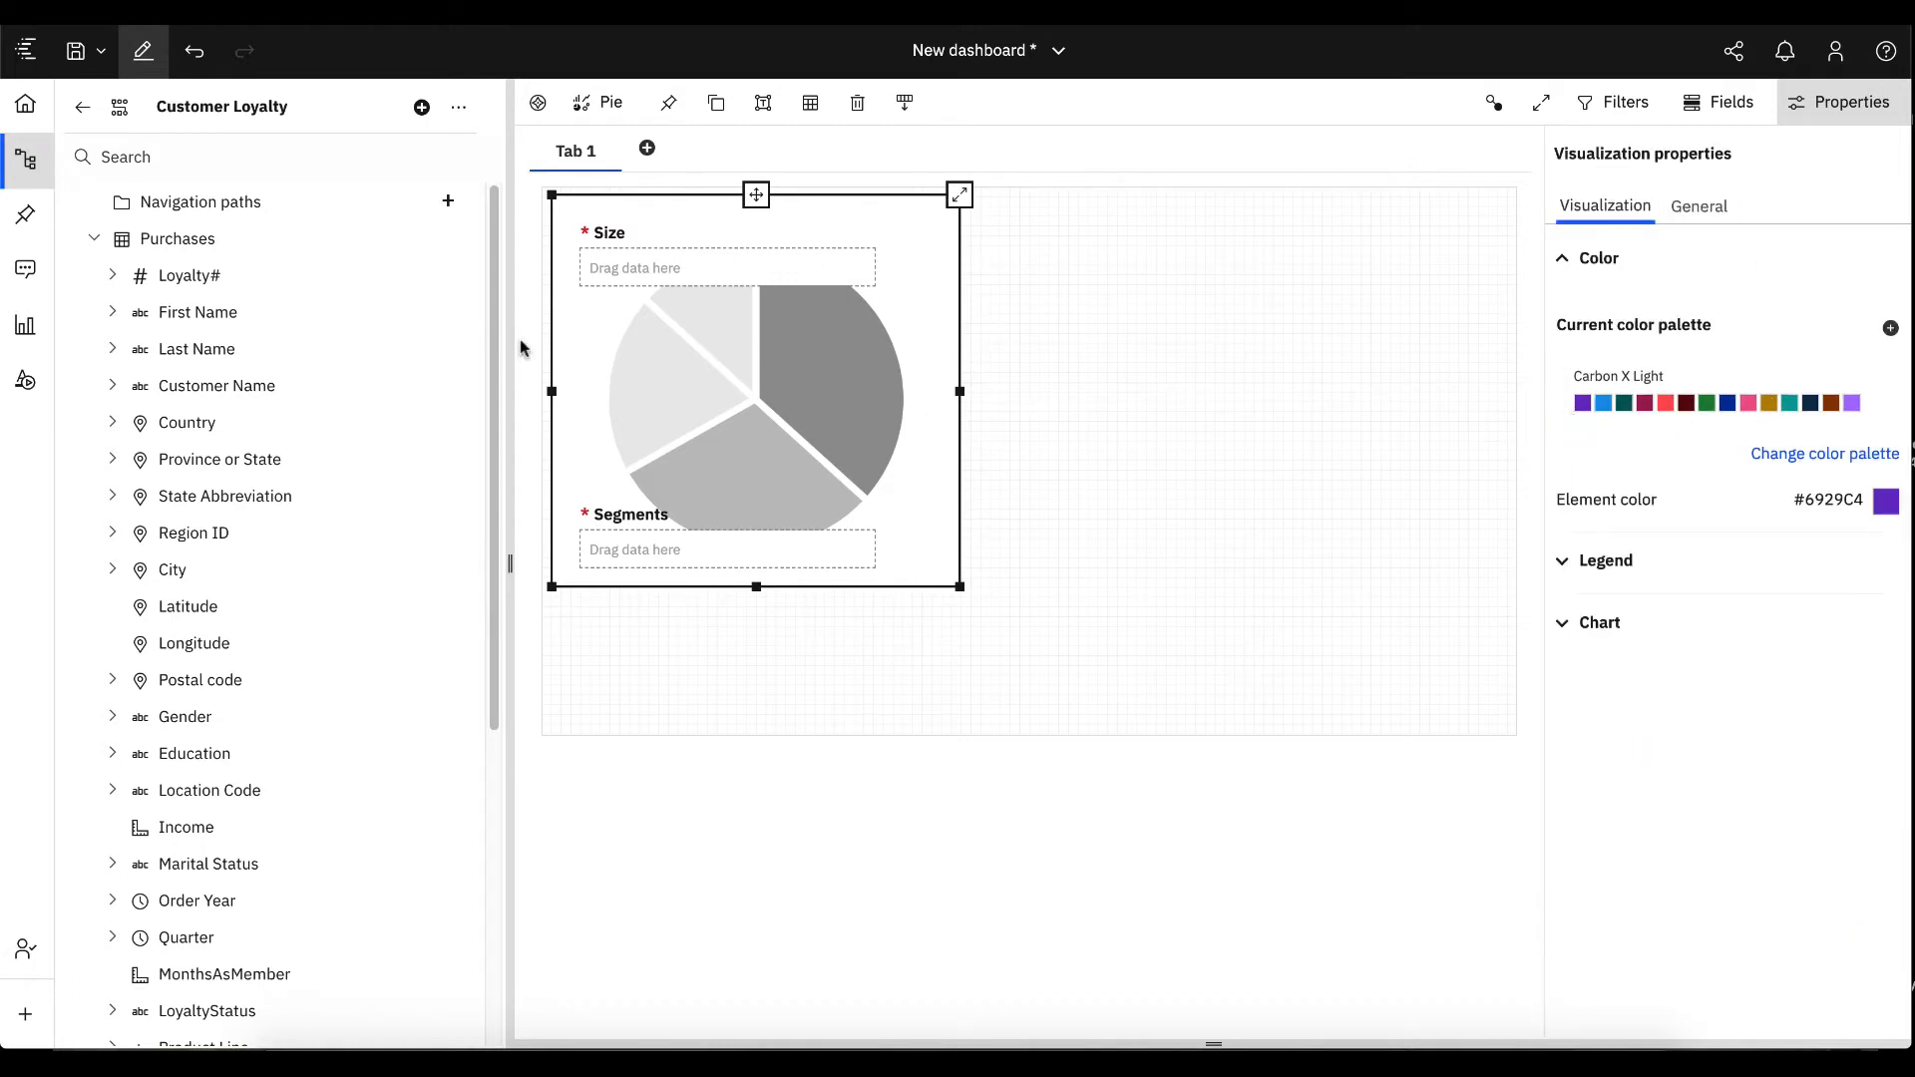
Assign Country to the pie chart's Segments and MonthsAsMember to its Size.
{"action": "left_click", "coordinate": [113, 424]}
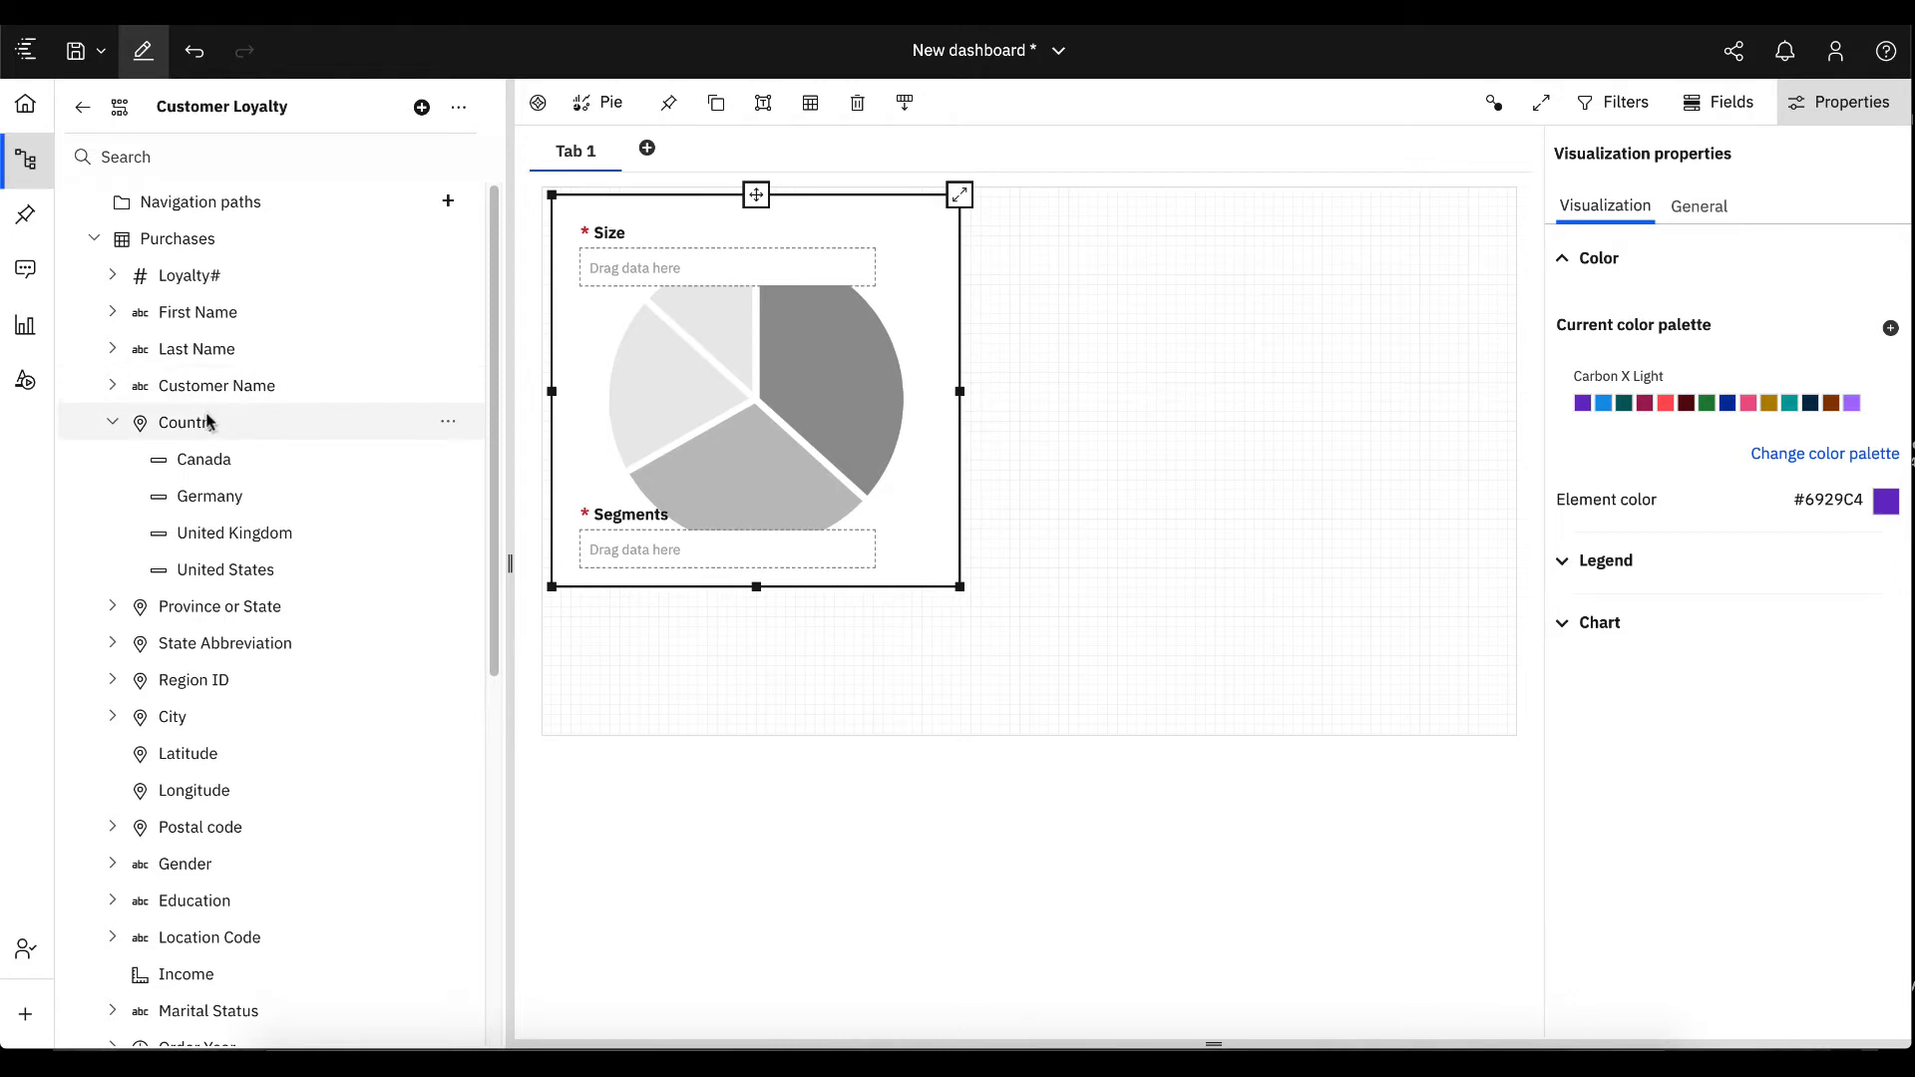
{"action": "left_click_drag", "start_coordinate": [209, 422], "coordinate": [665, 556]}
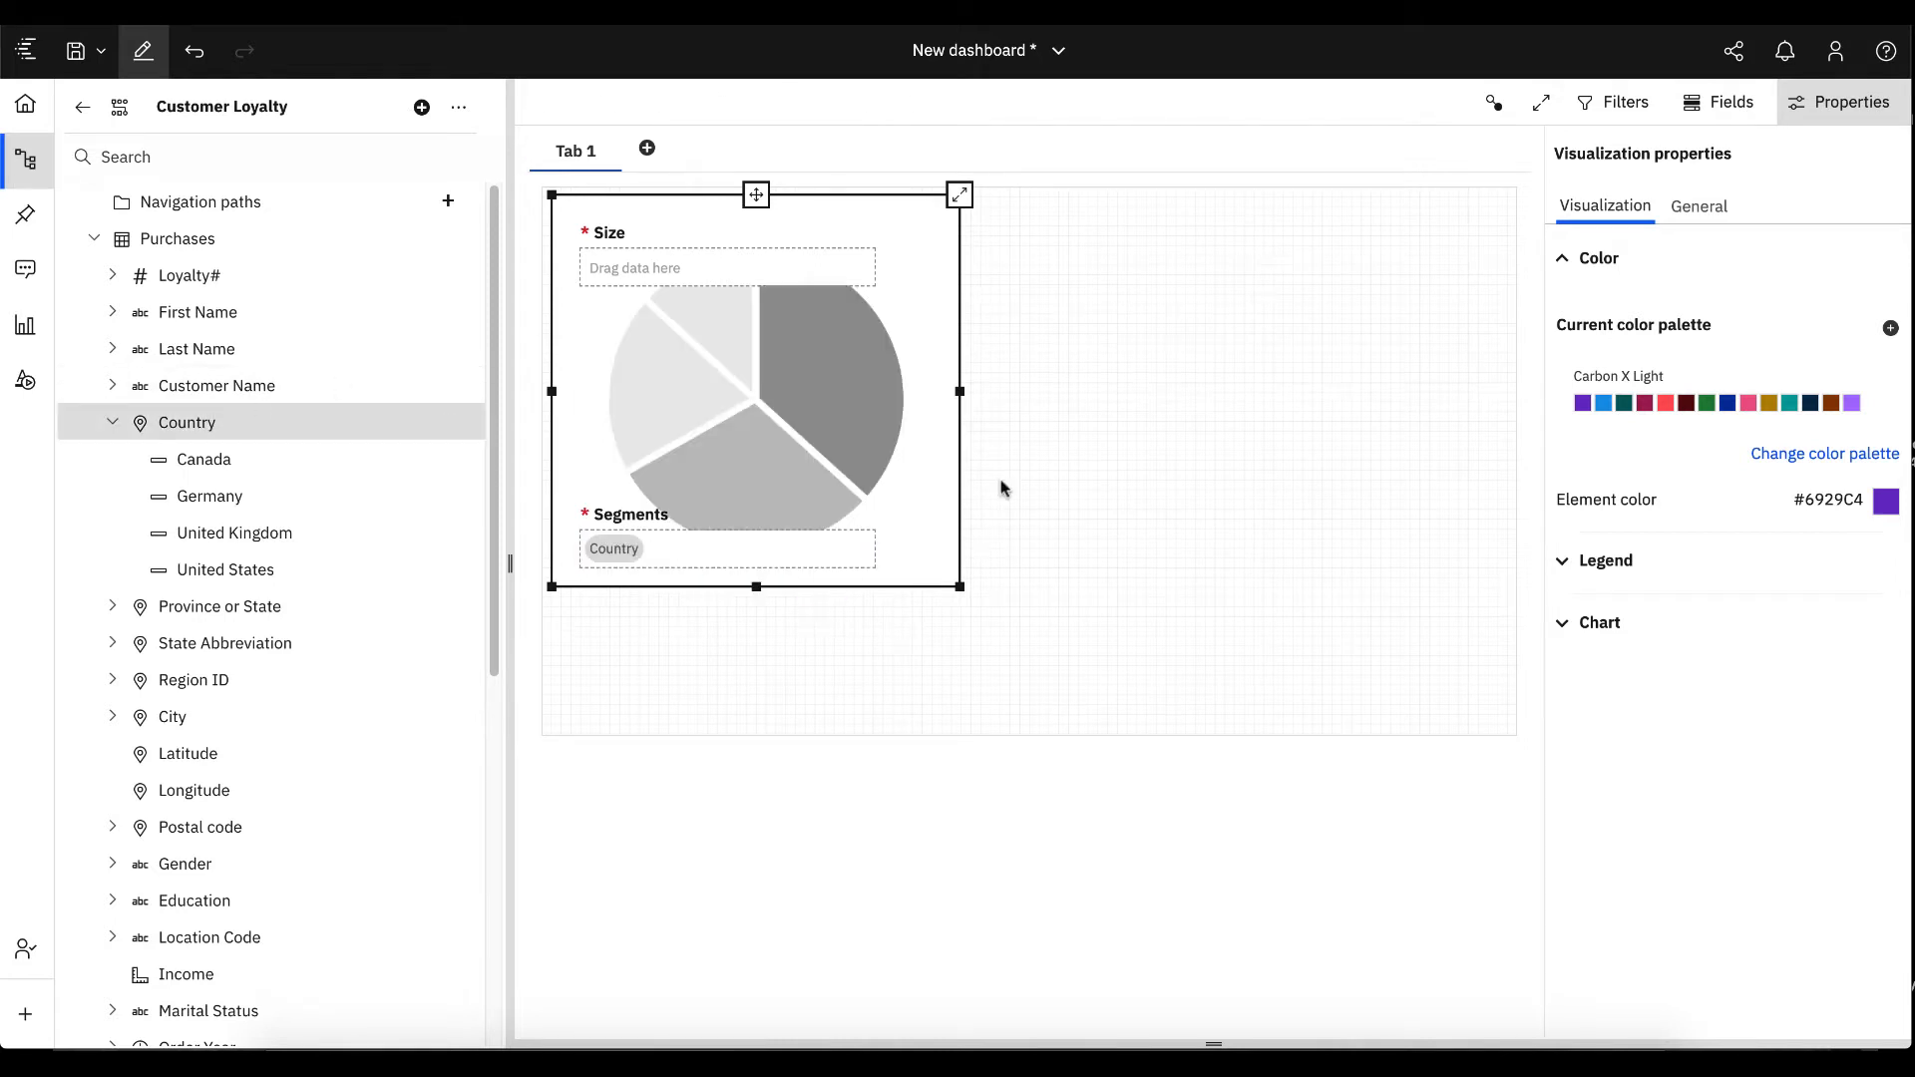
{"action": "left_click", "coordinate": [1720, 103]}
{"action": "scroll", "coordinate": [282, 608], "scroll_direction": "down", "scroll_amount": 5}
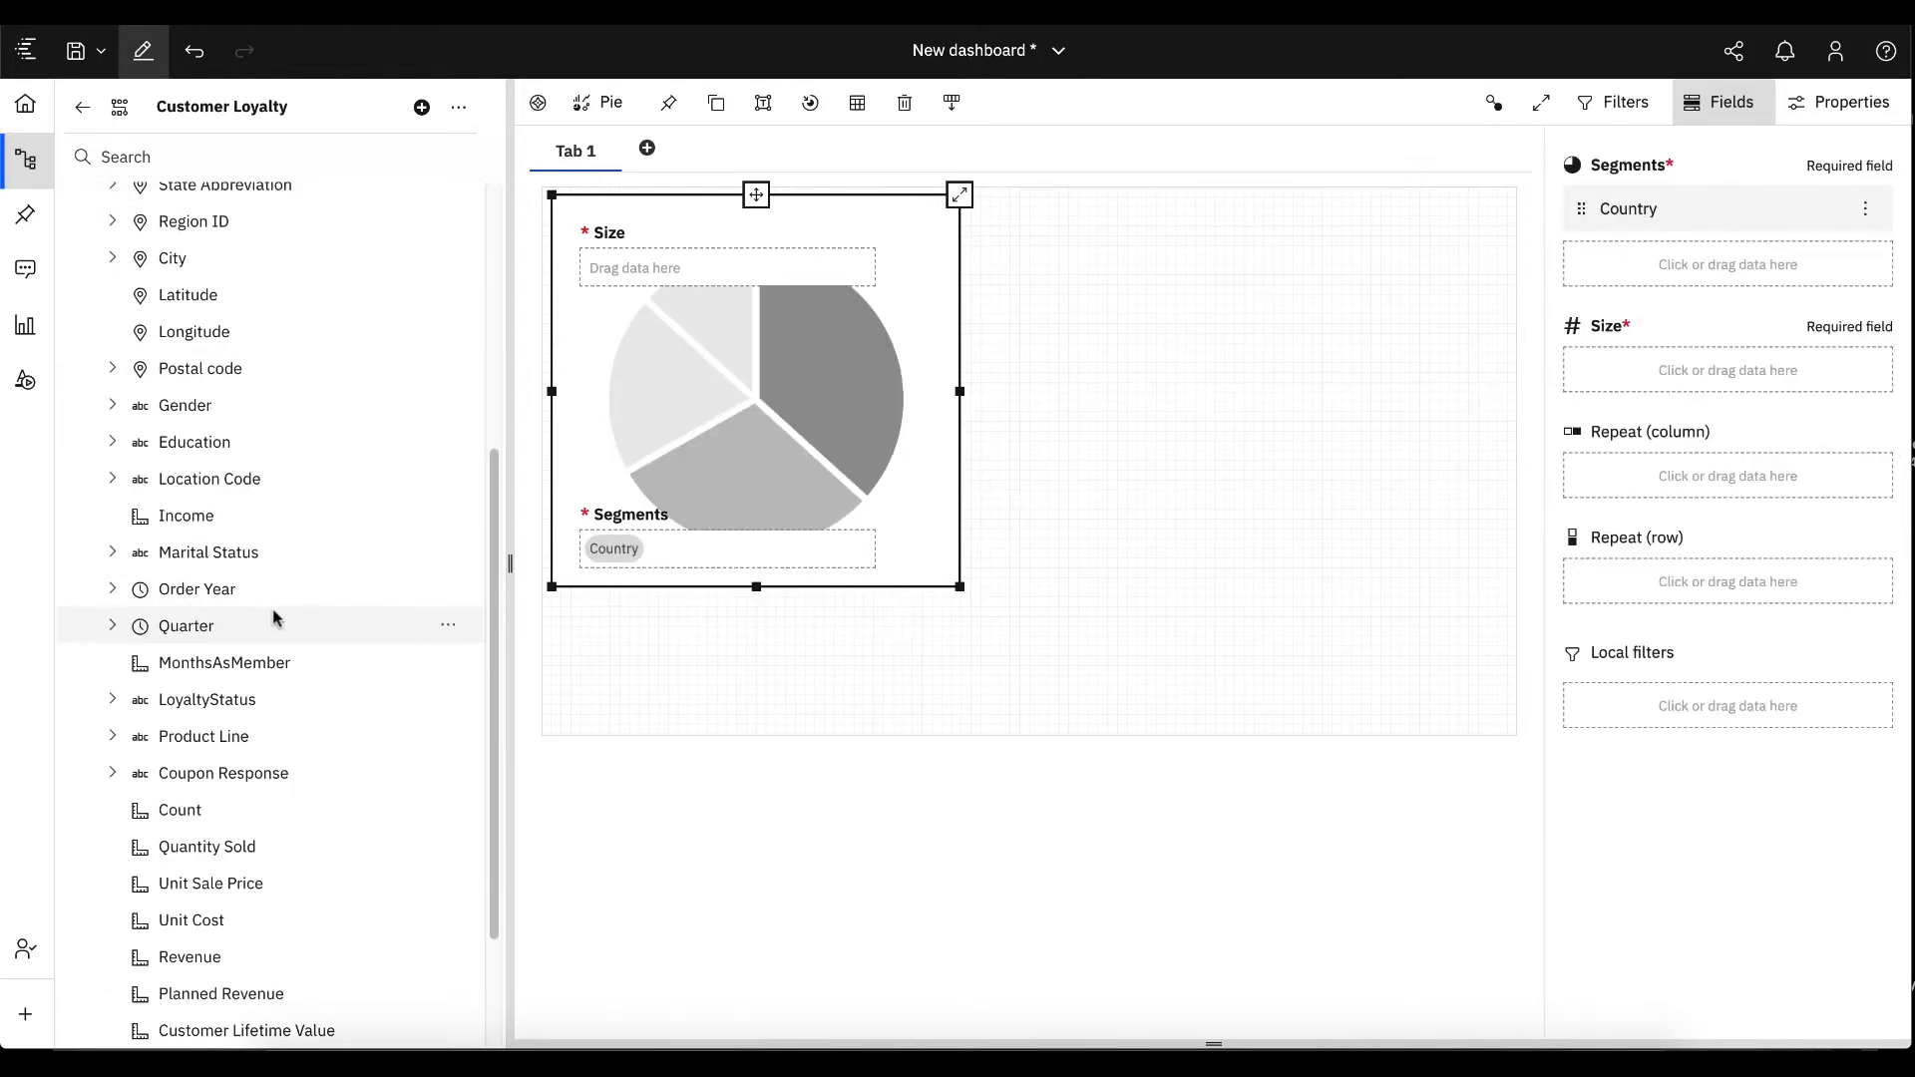
{"action": "left_click_drag", "start_coordinate": [1449, 577], "coordinate": [1728, 375]}
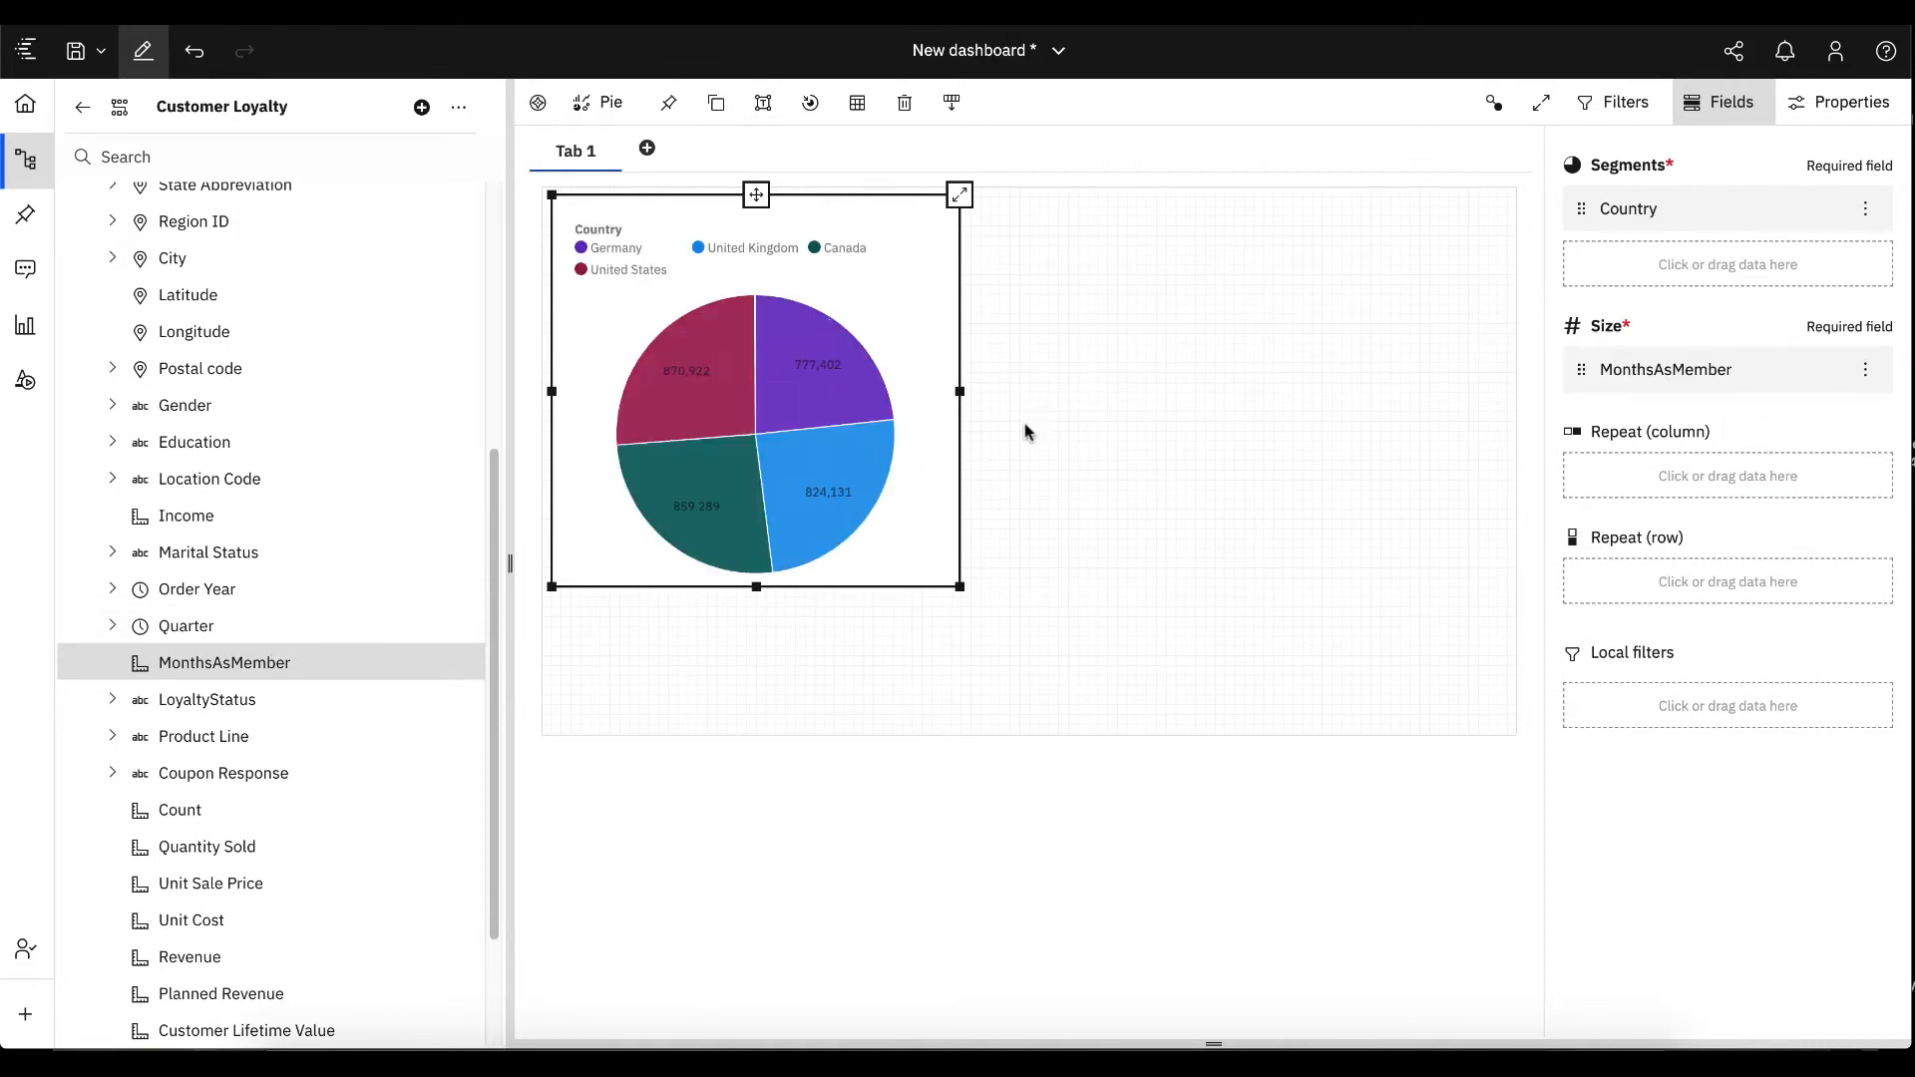
Enlarge the pie chart so that it fills most of the canvas height.
{"action": "left_click", "coordinate": [1853, 112]}
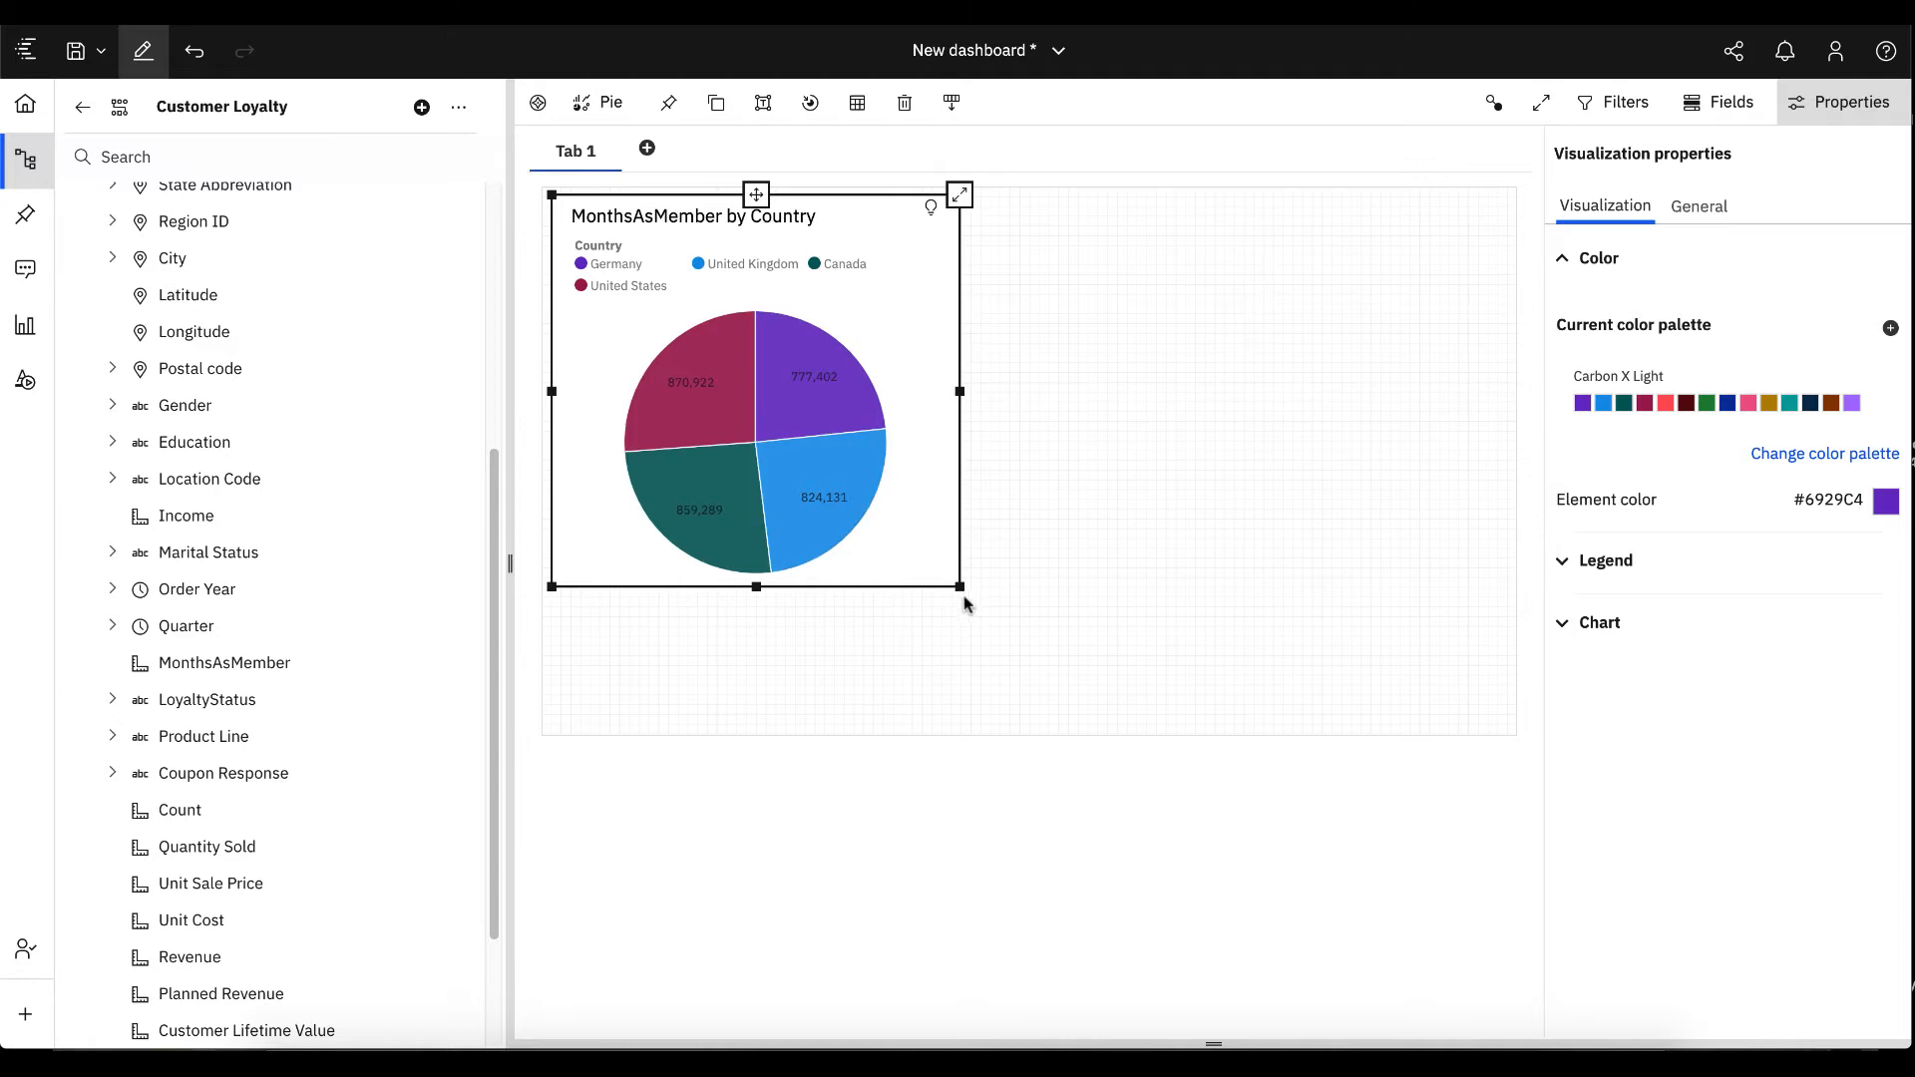
{"action": "left_click_drag", "start_coordinate": [959, 588], "coordinate": [998, 683]}
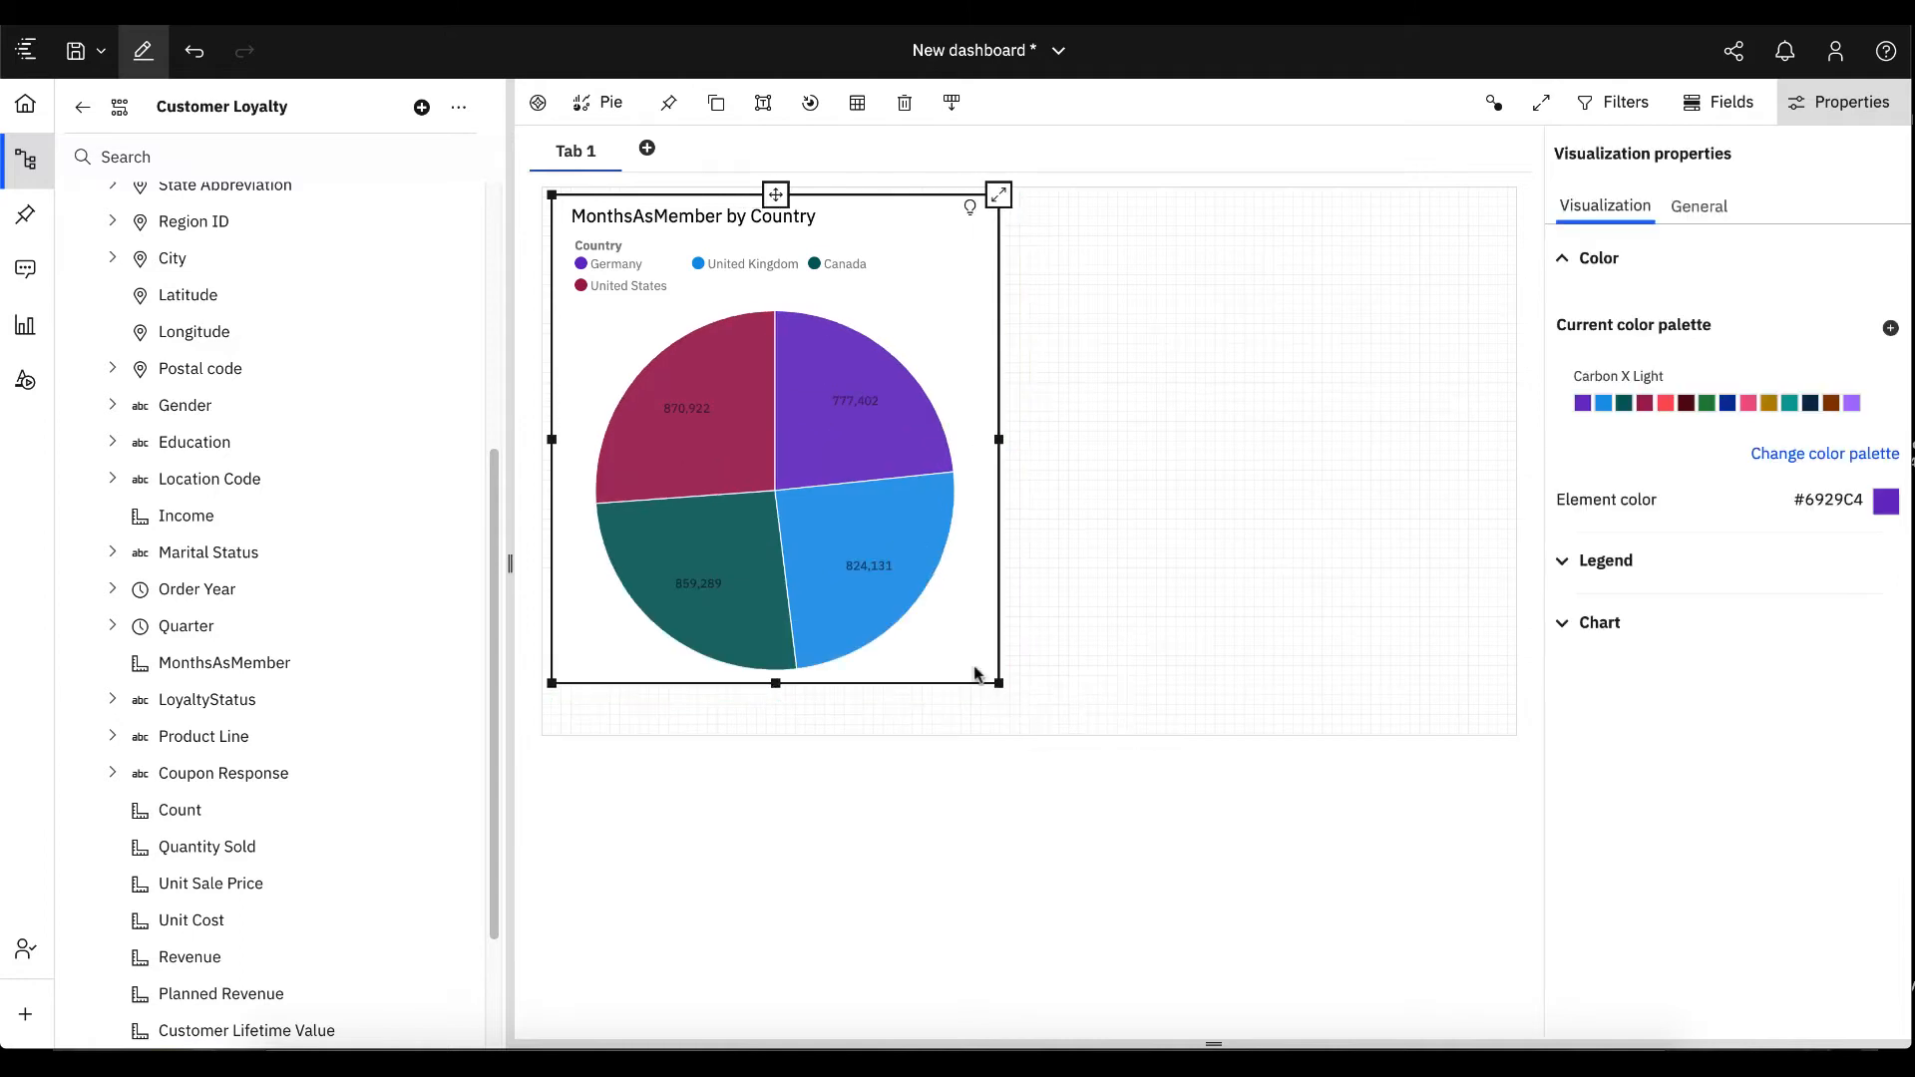
Add a bar visualization beside the pie chart and widen it to the canvas's right edge.
{"action": "left_click", "coordinate": [25, 325]}
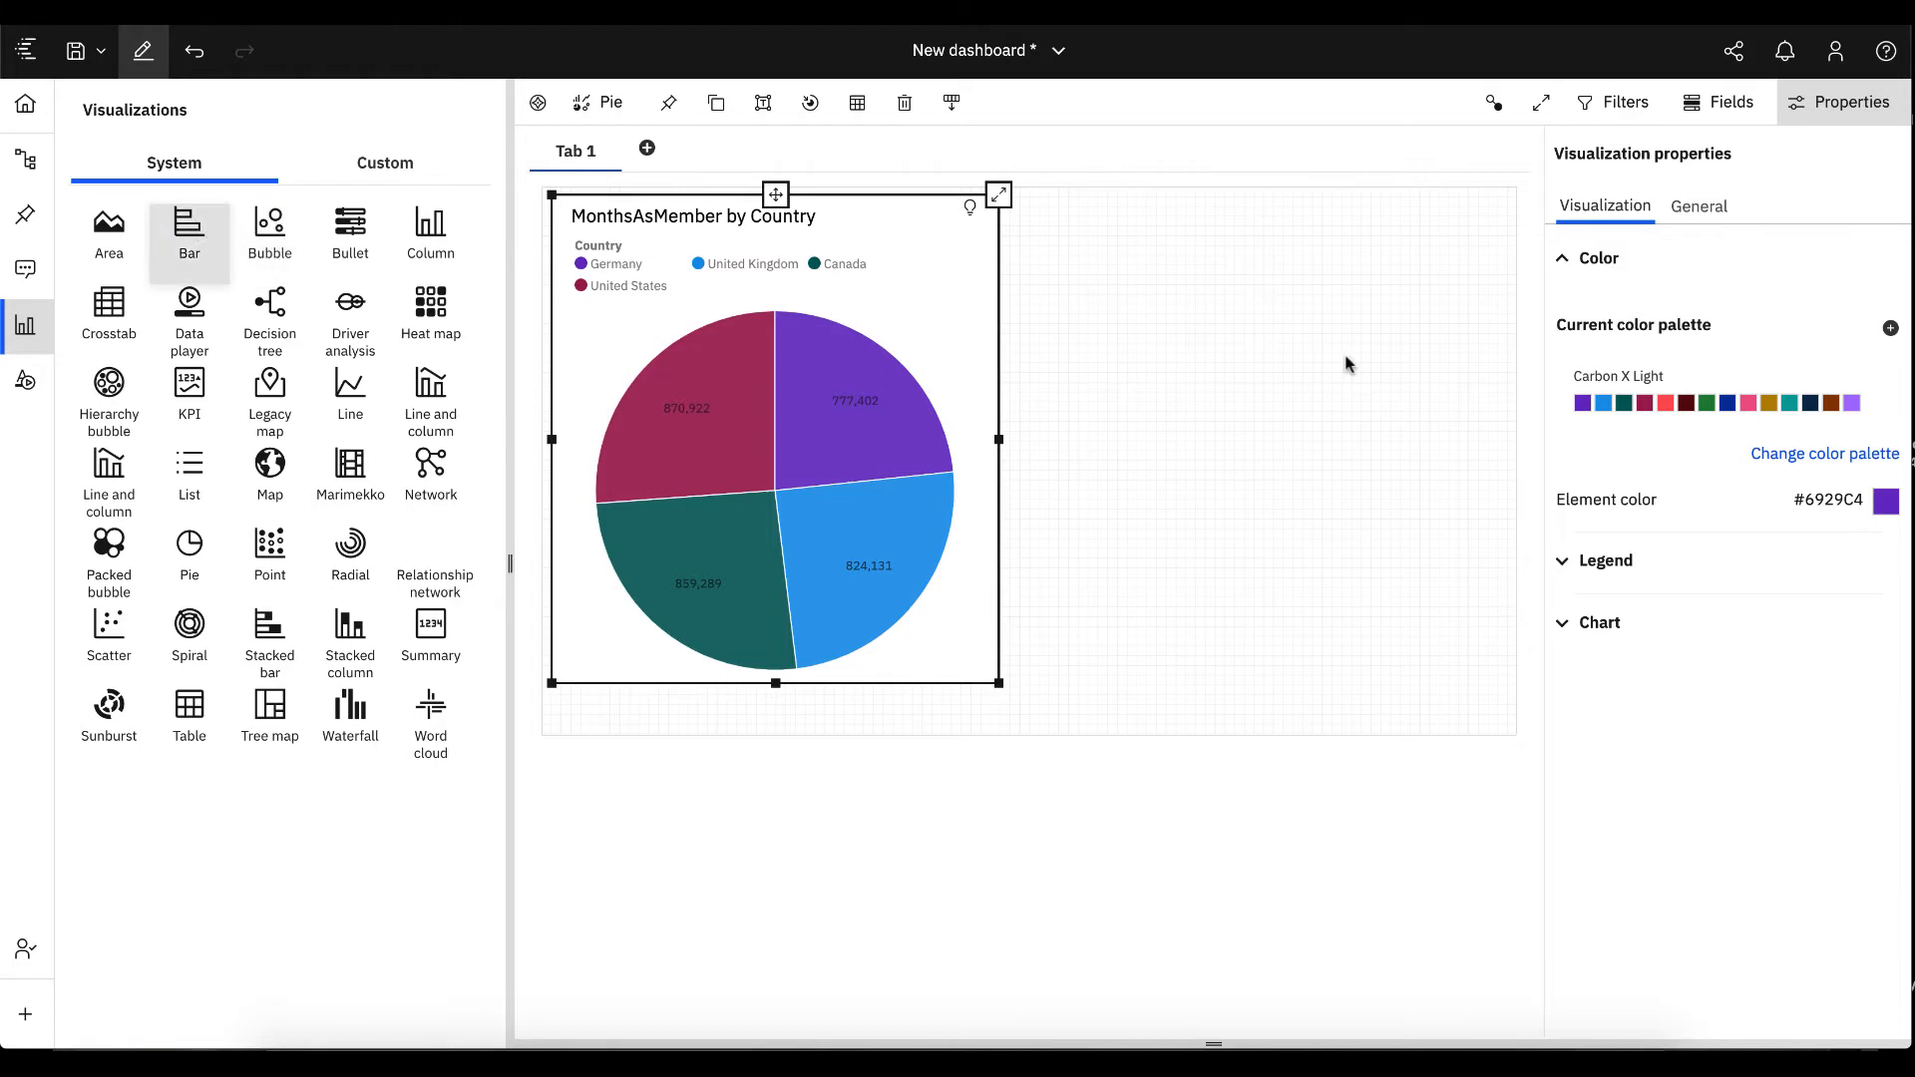
{"action": "left_click_drag", "start_coordinate": [1345, 364], "coordinate": [1019, 188]}
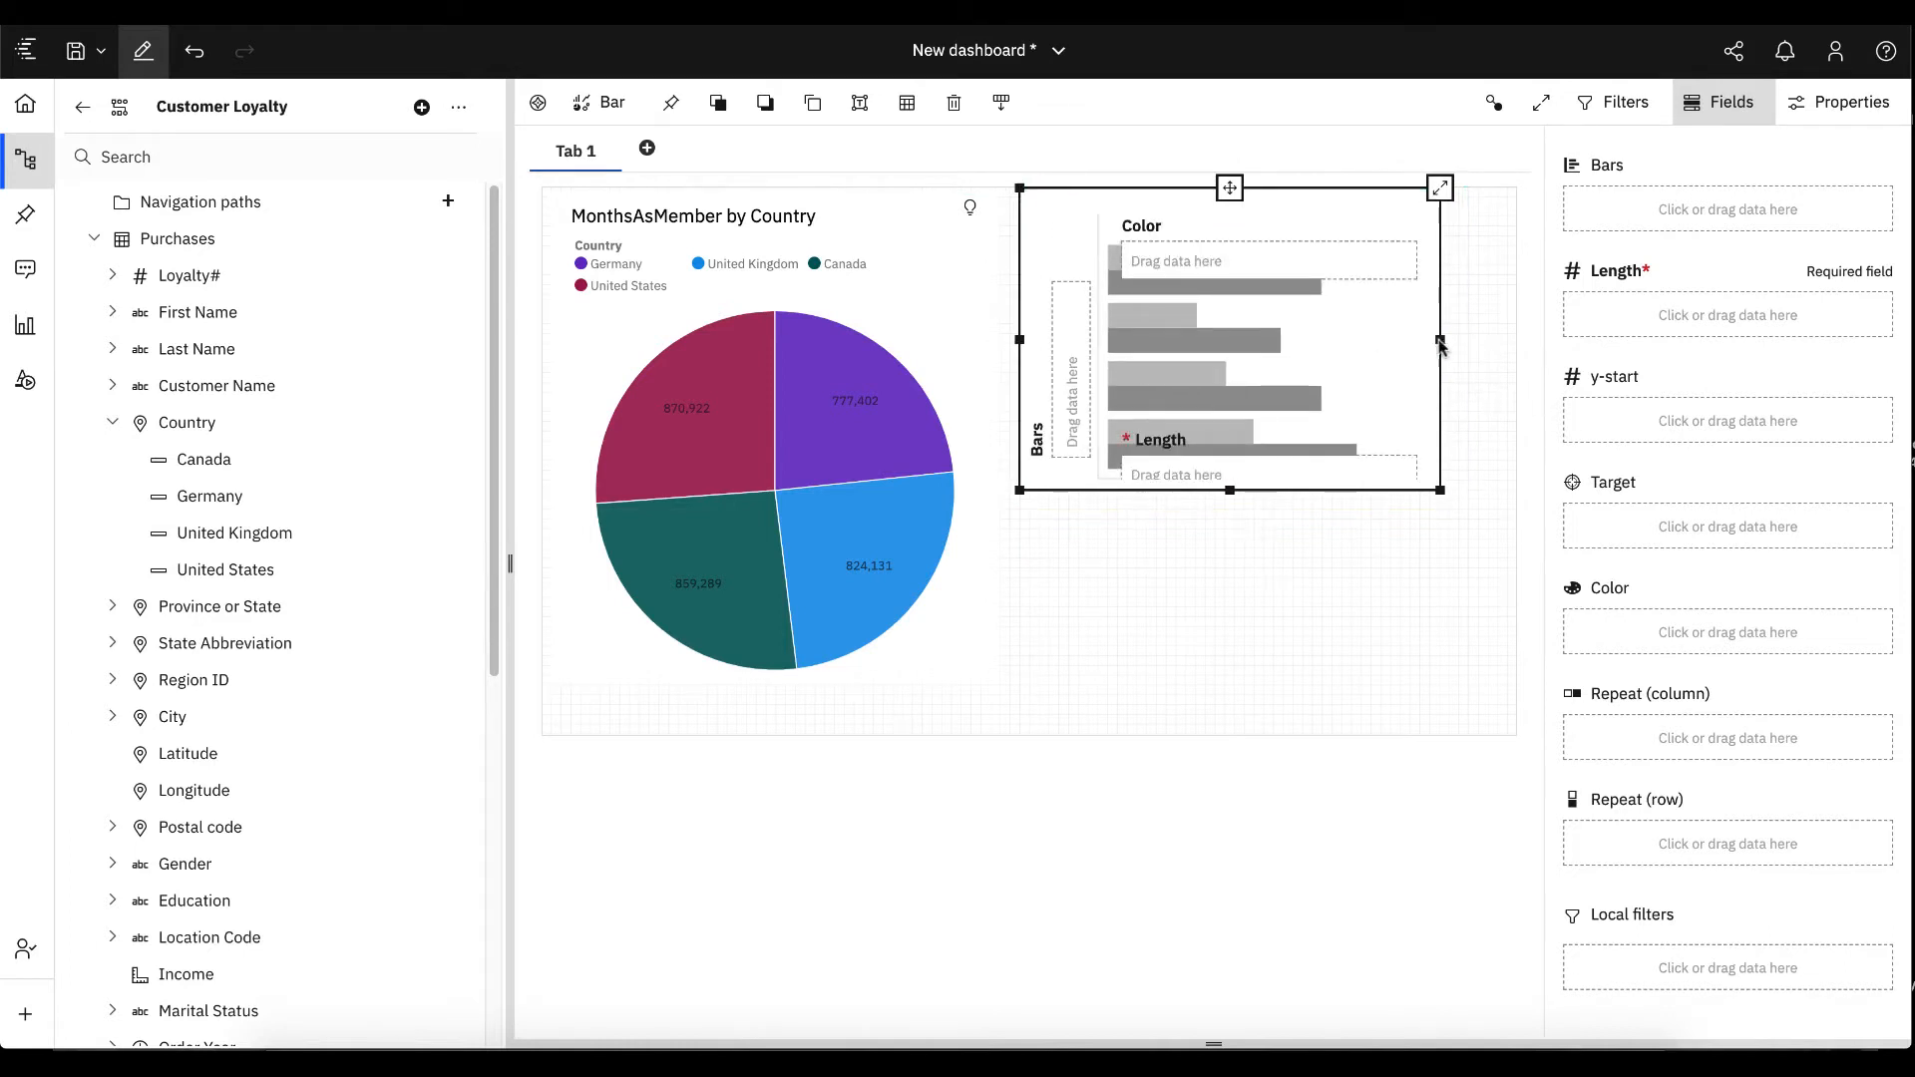
{"action": "left_click_drag", "start_coordinate": [1439, 344], "coordinate": [1516, 340]}
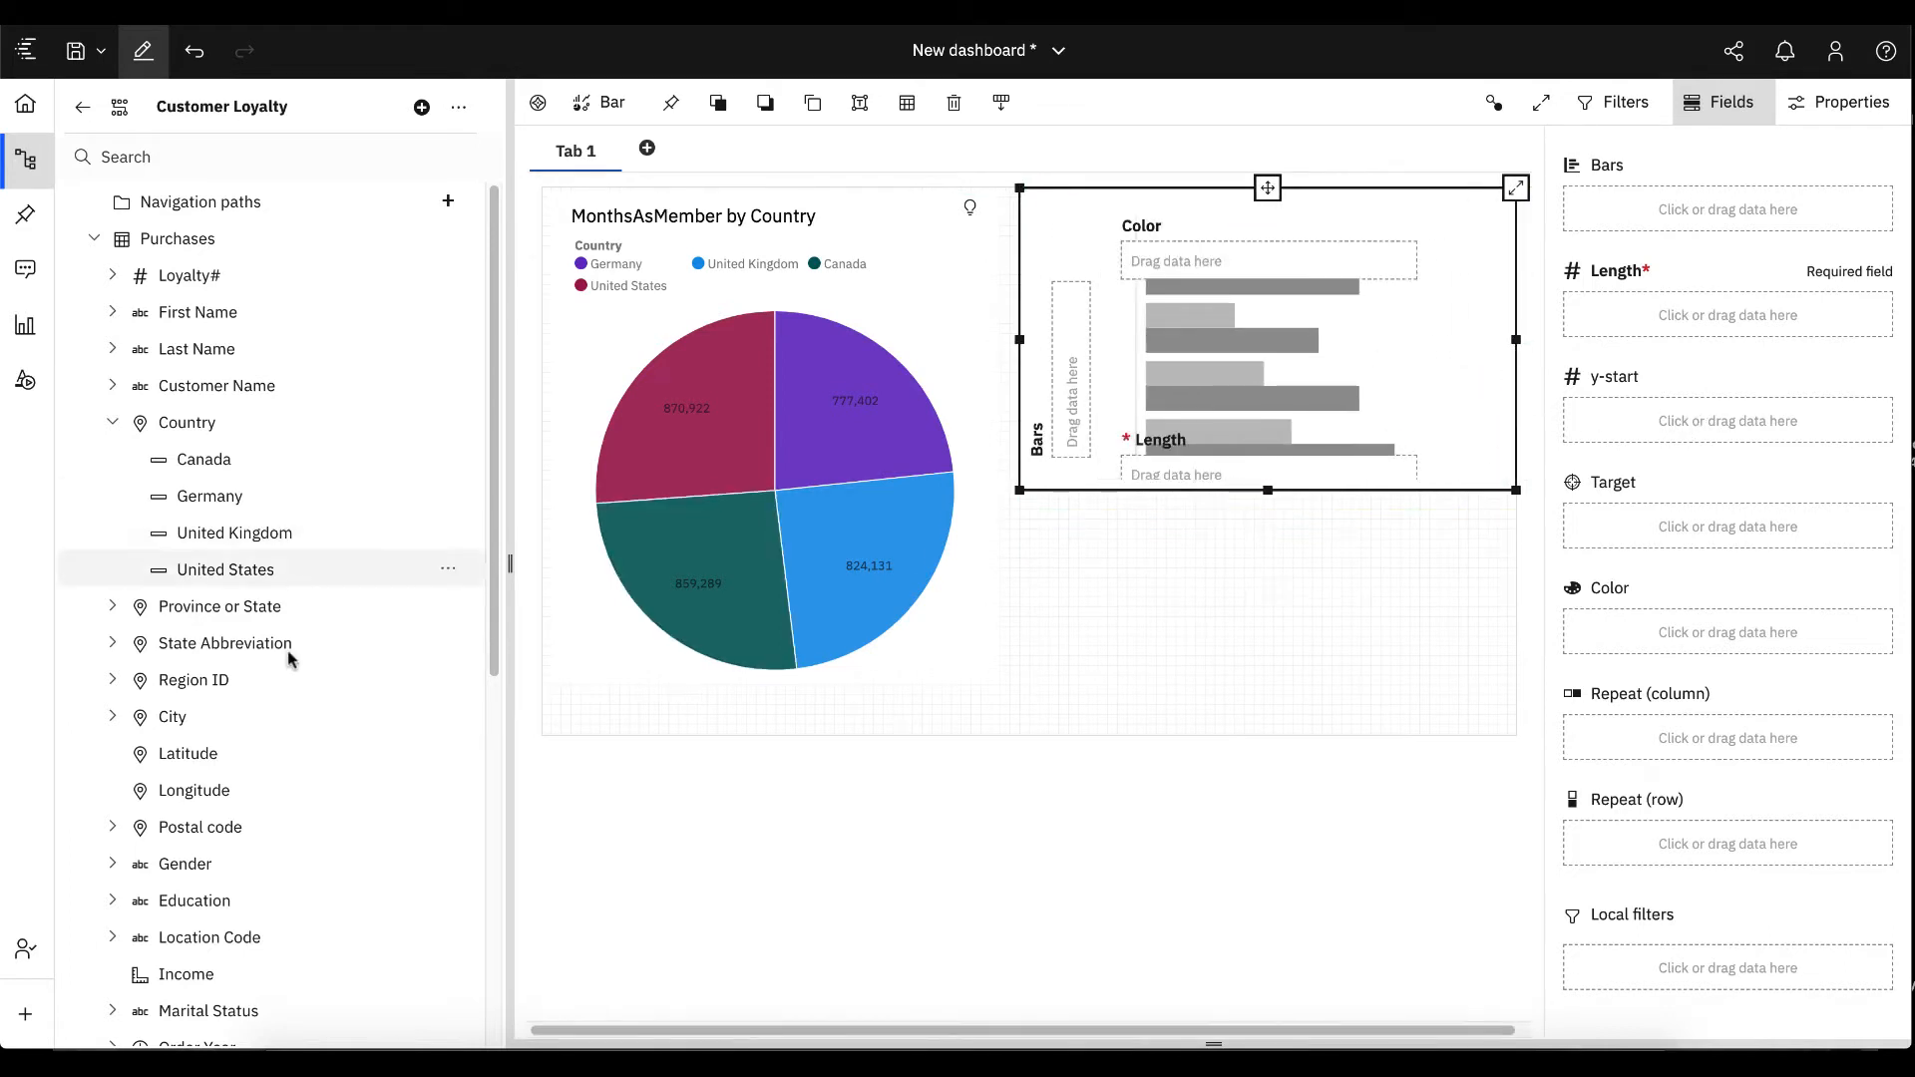
Assign Quantity Sold to the bar chart's Length.
{"action": "scroll", "coordinate": [287, 650], "scroll_direction": "down", "scroll_amount": 6}
{"action": "left_click", "coordinate": [222, 665]}
{"action": "left_click_drag", "start_coordinate": [1798, 451], "coordinate": [1735, 329]}
{"action": "scroll", "coordinate": [267, 509], "scroll_direction": "up", "scroll_amount": 6}
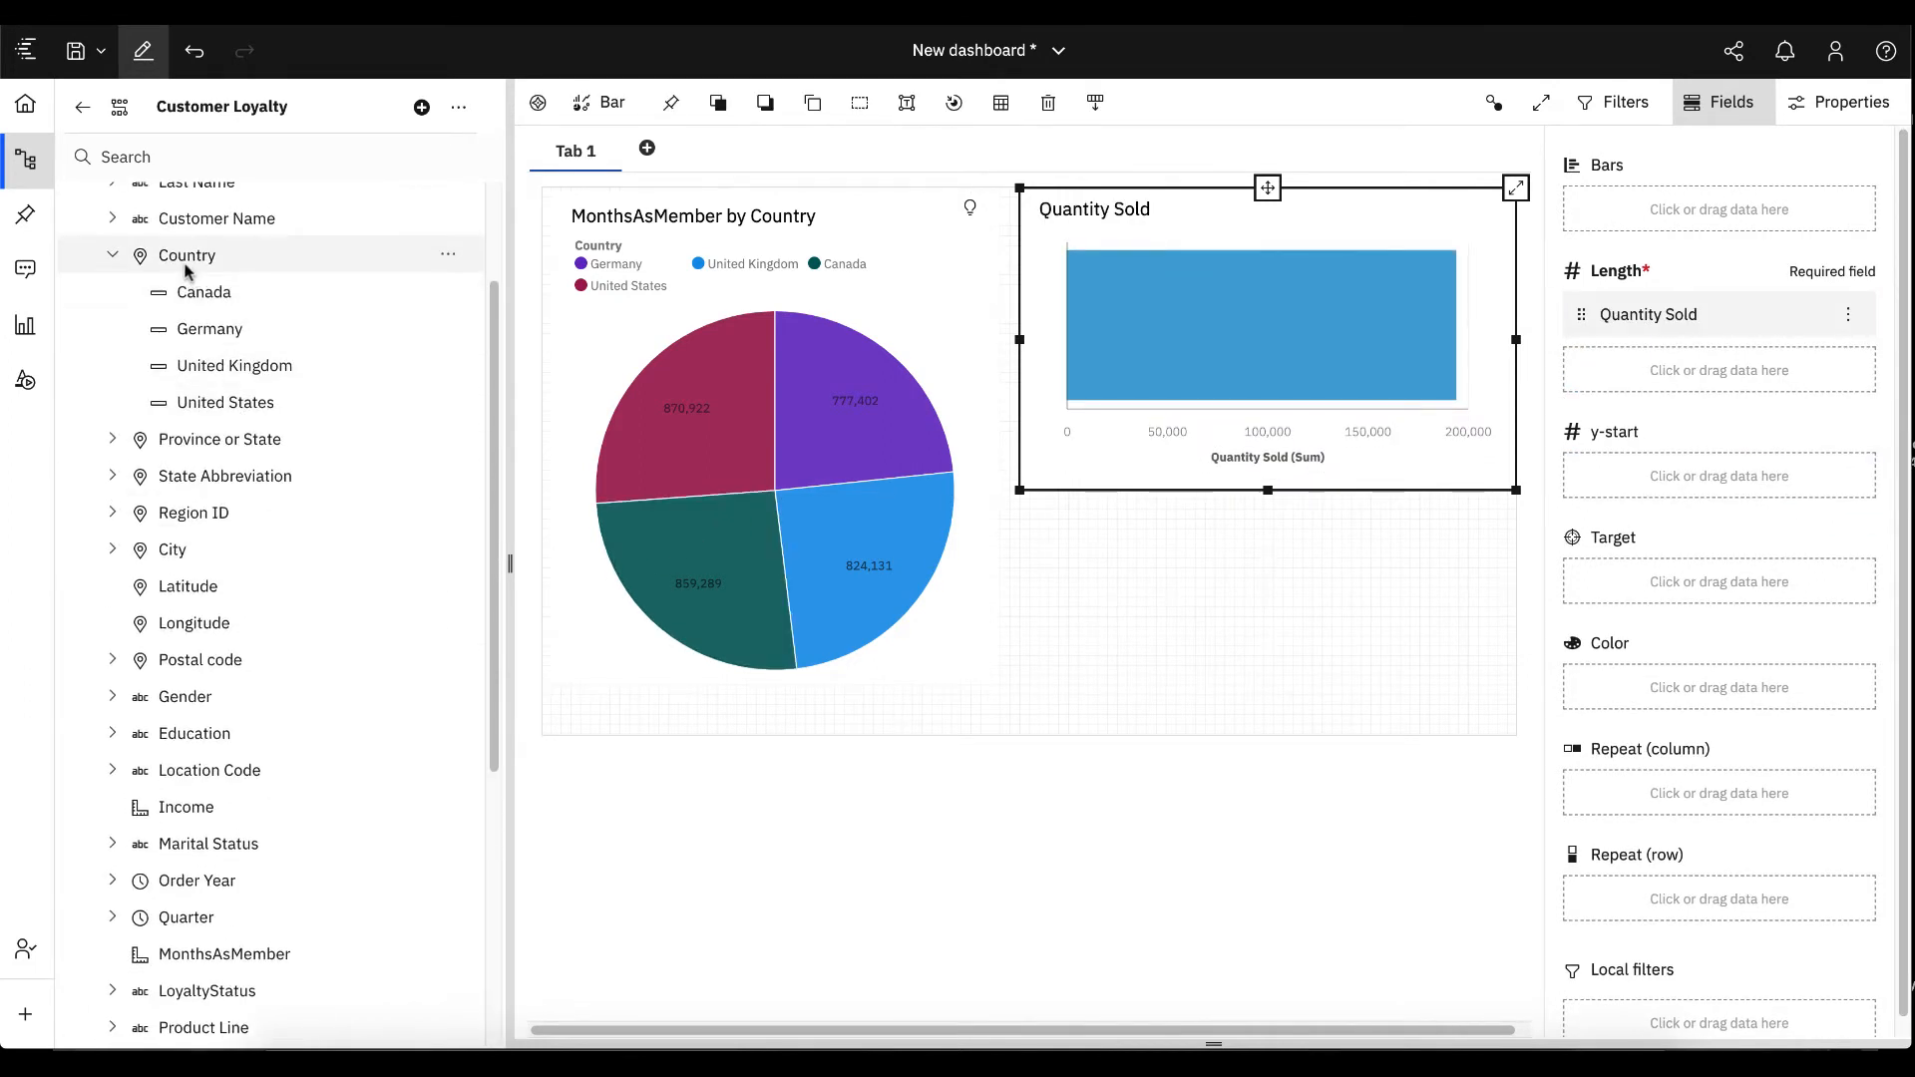
{"action": "left_click_drag", "start_coordinate": [189, 255], "coordinate": [232, 255]}
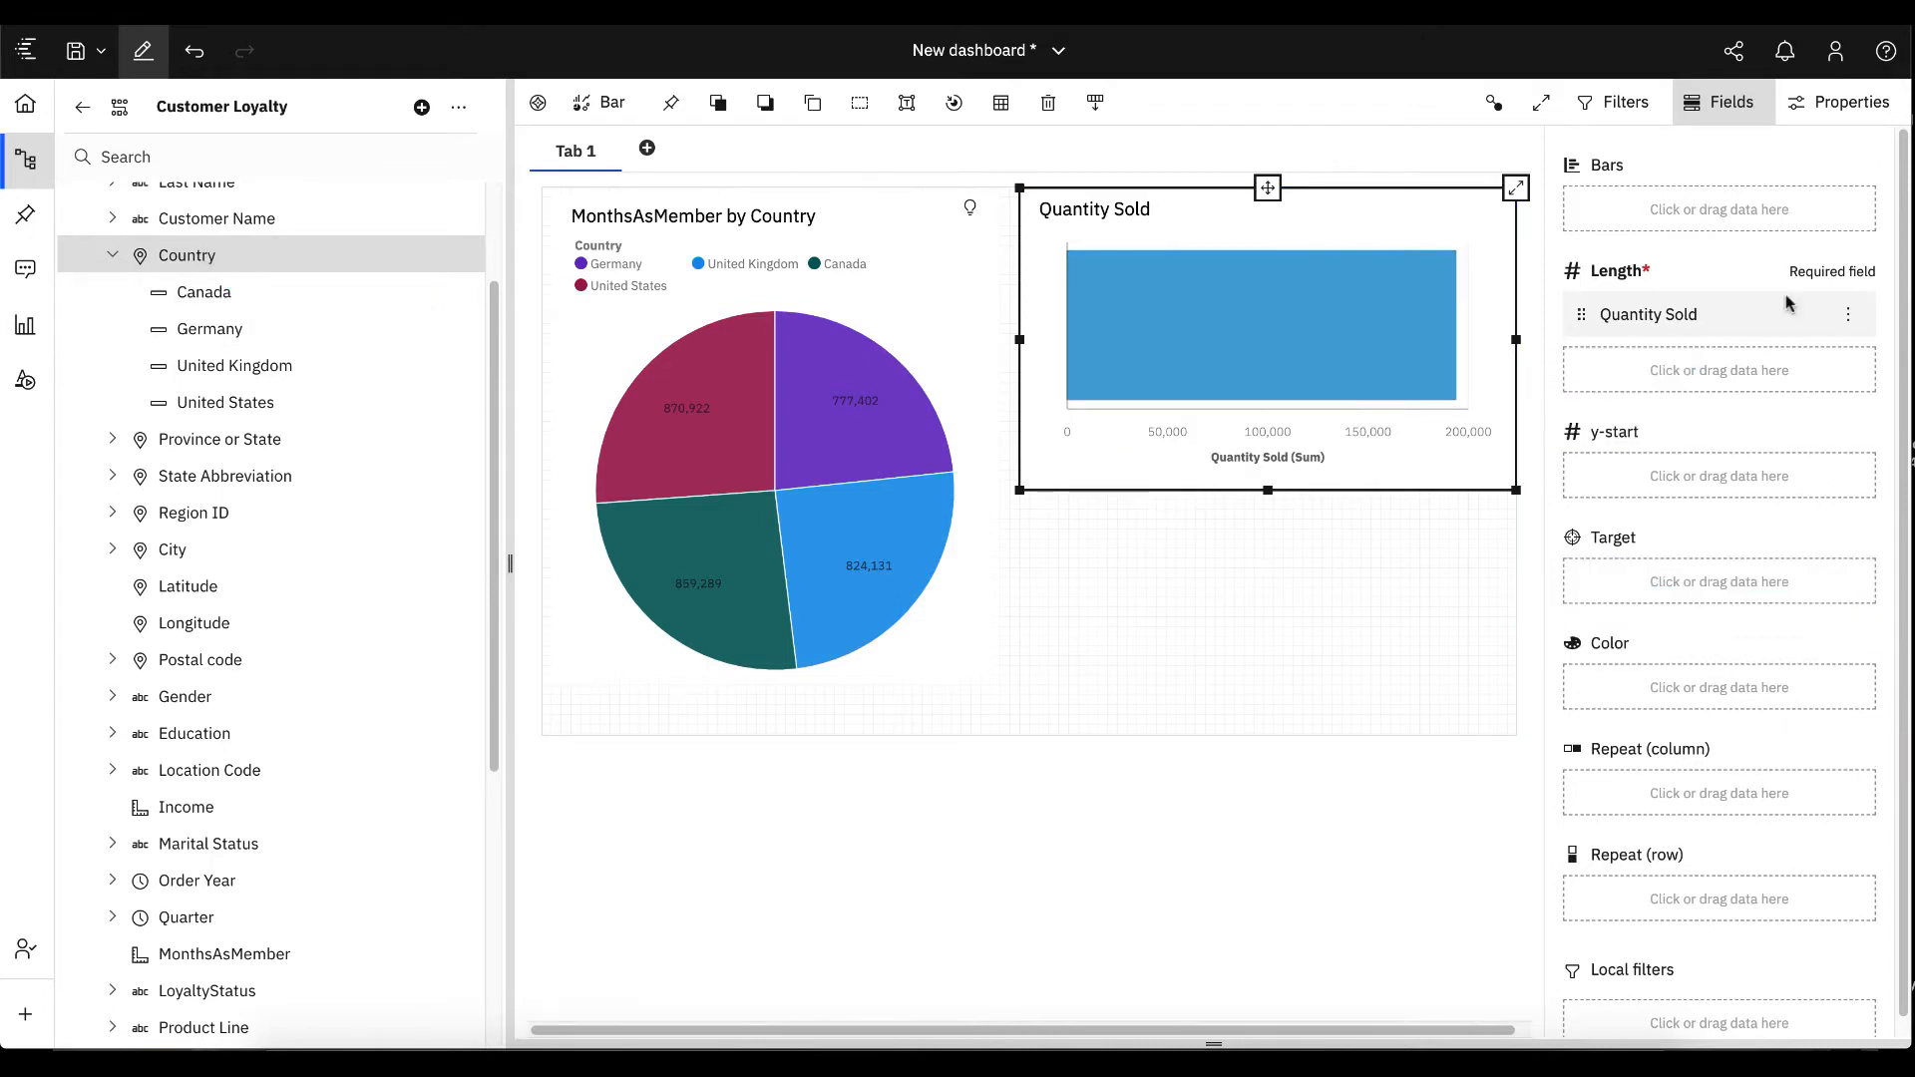
Apply the custom Carbon X Light color palette to the Quantity Sold bar chart.
{"action": "left_click", "coordinate": [1845, 100]}
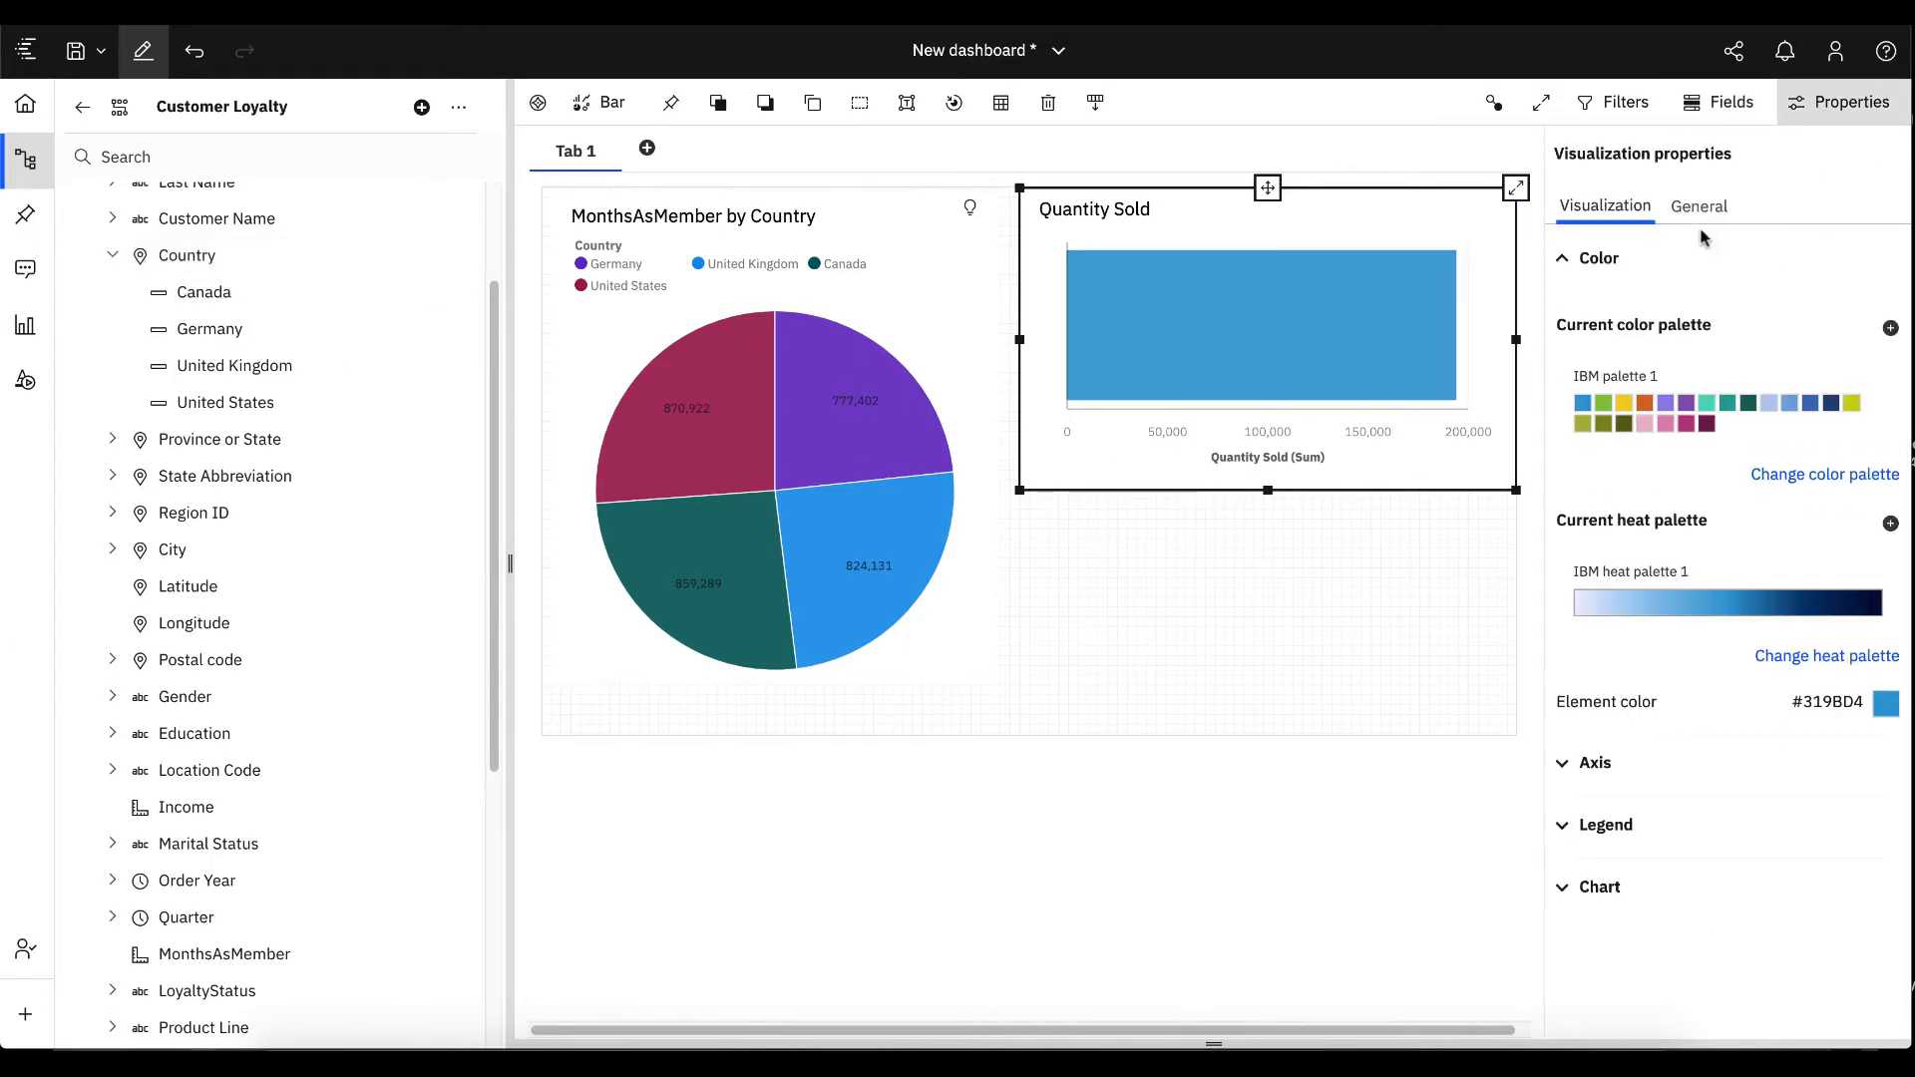
{"action": "left_click", "coordinate": [1820, 475]}
{"action": "left_click", "coordinate": [1609, 275]}
{"action": "left_click", "coordinate": [1645, 337]}
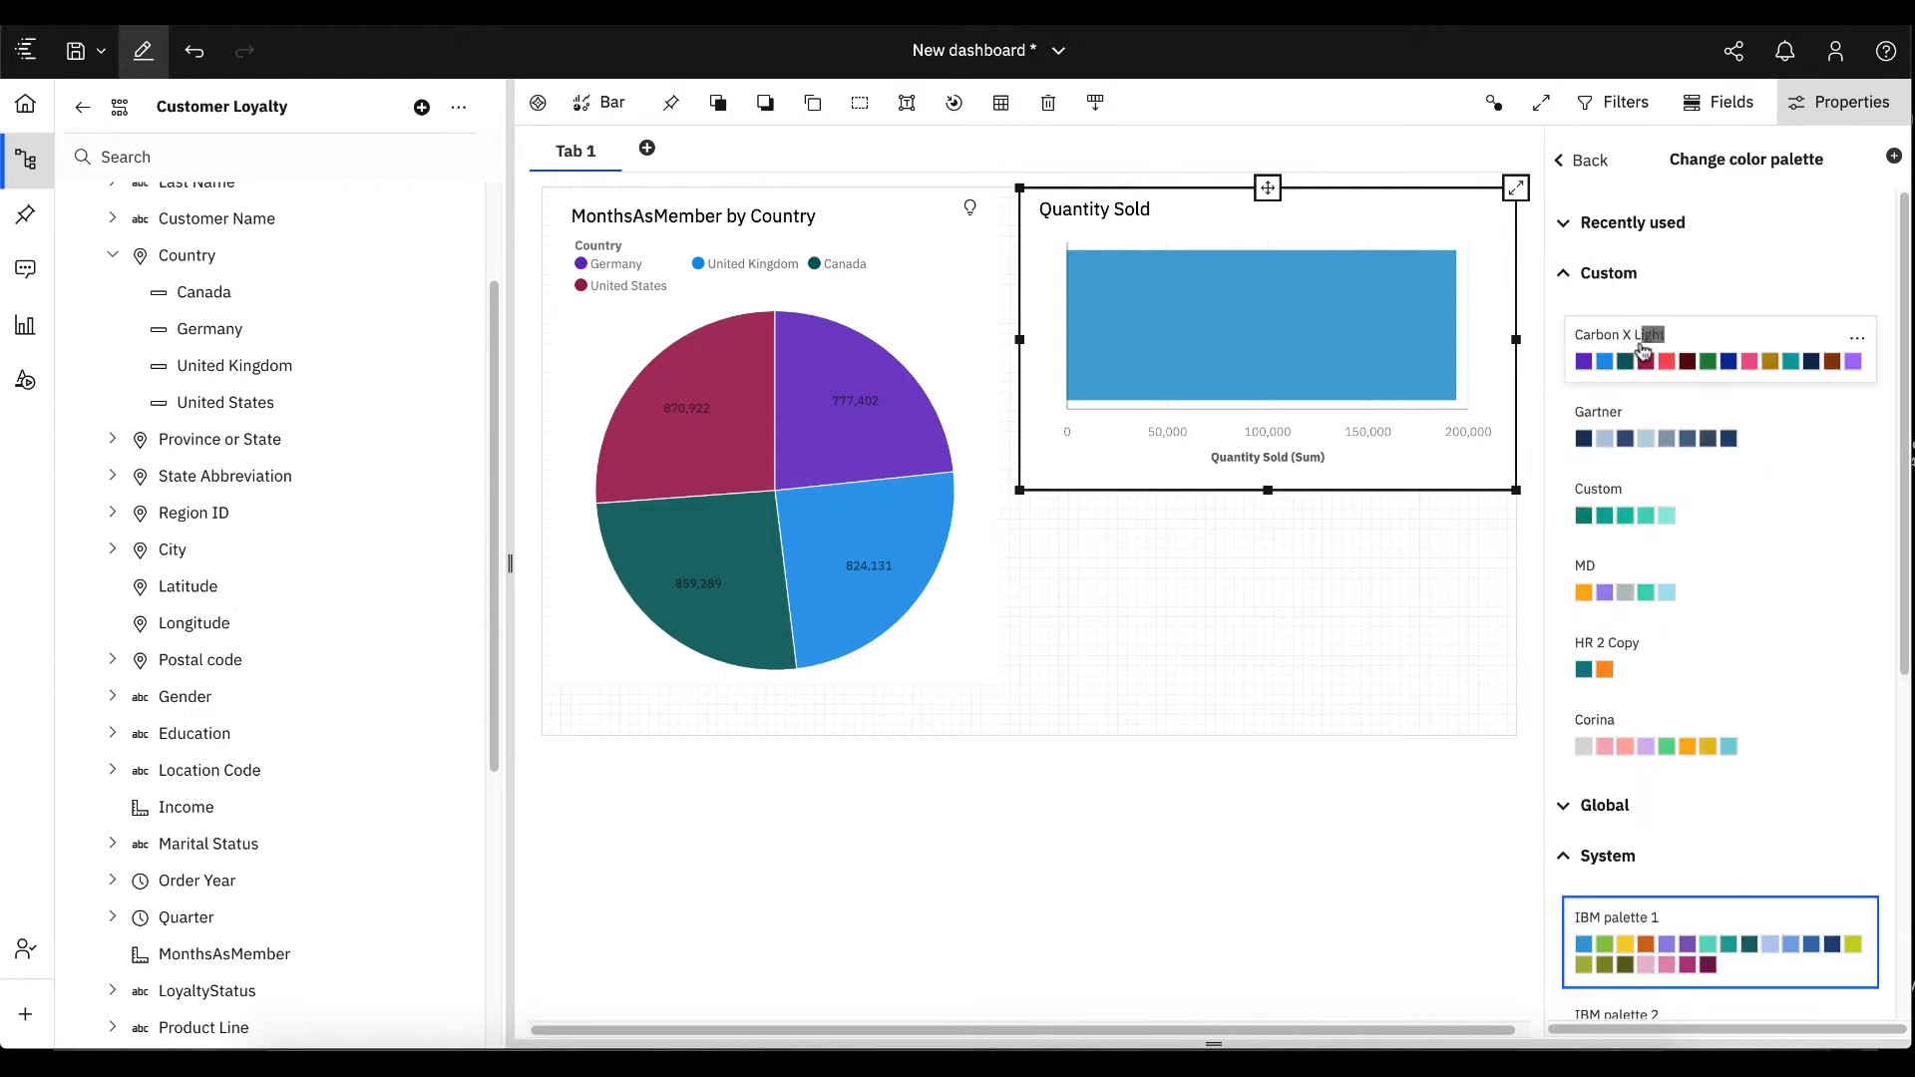
{"action": "left_click", "coordinate": [1567, 170]}
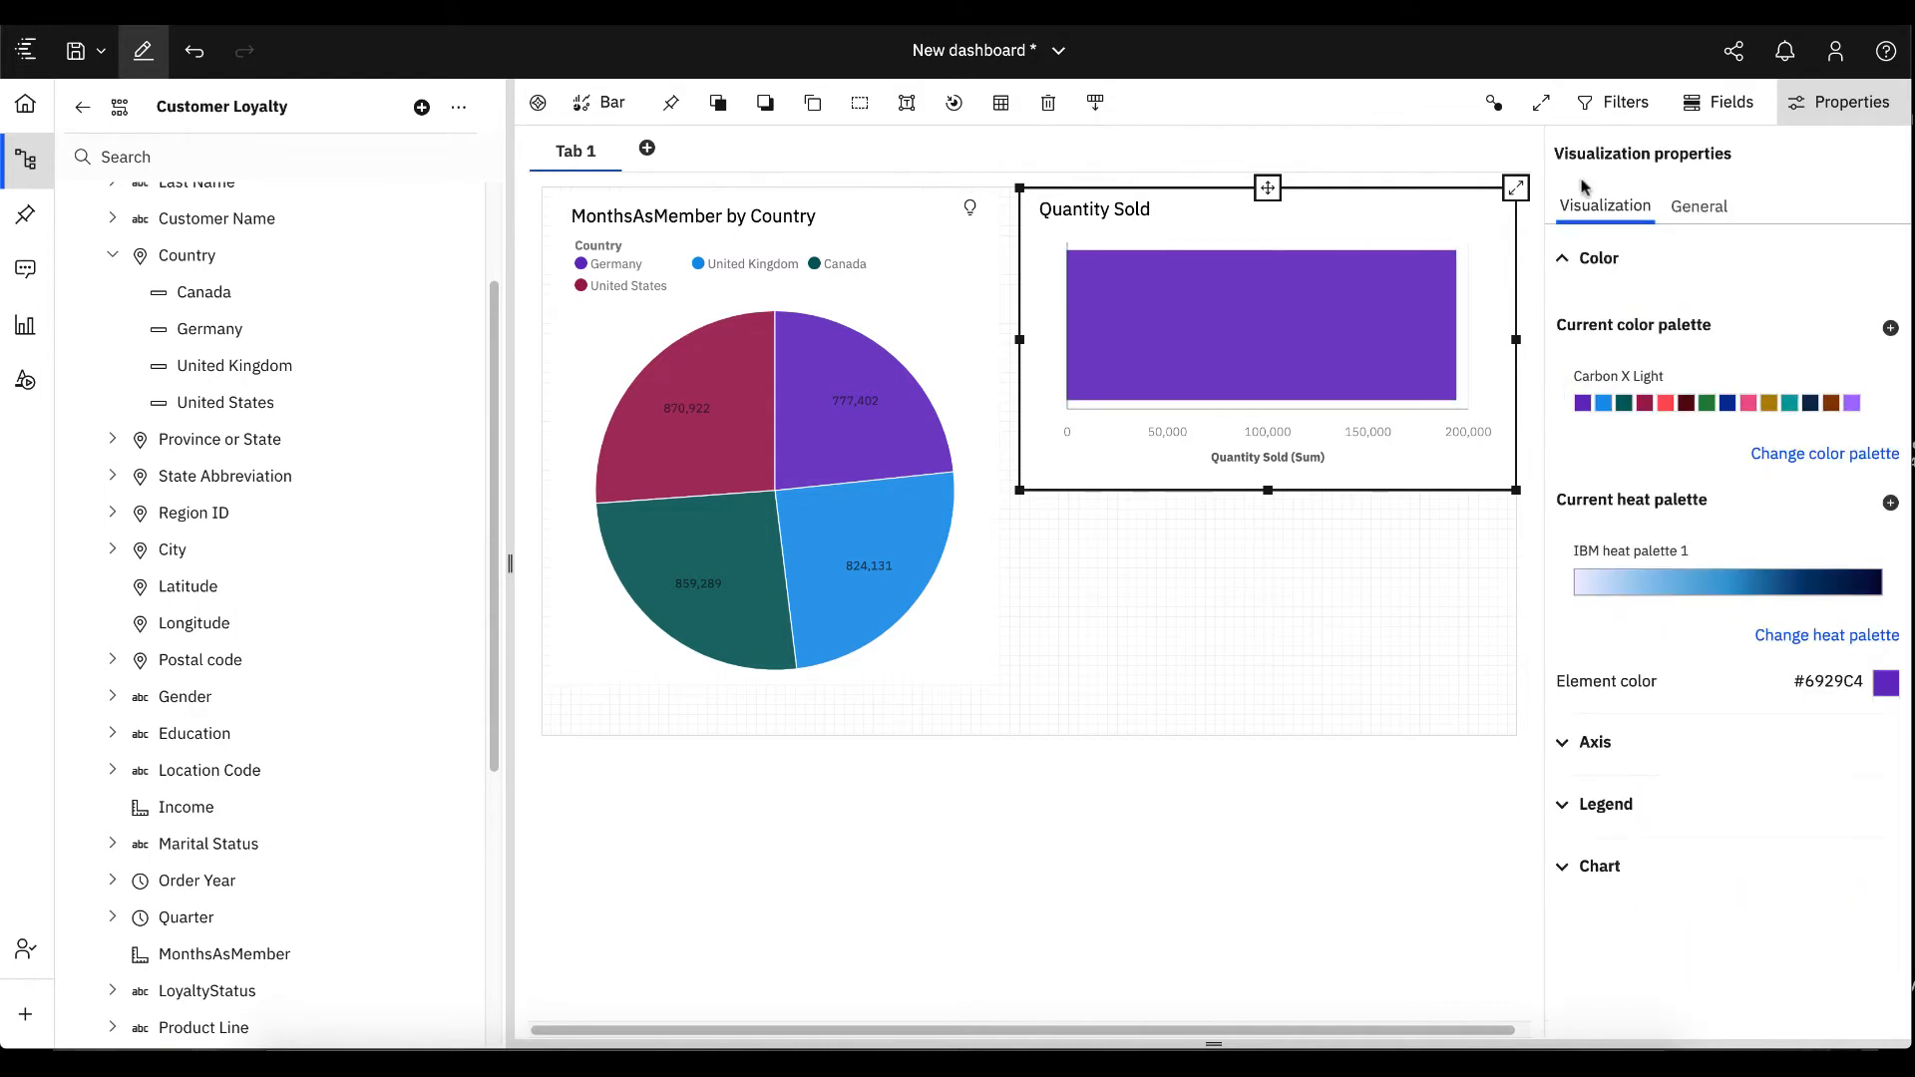
Assign Country to the bar chart's Color and slightly reduce the chart's height.
{"action": "left_click", "coordinate": [1731, 102]}
{"action": "left_click", "coordinate": [175, 254]}
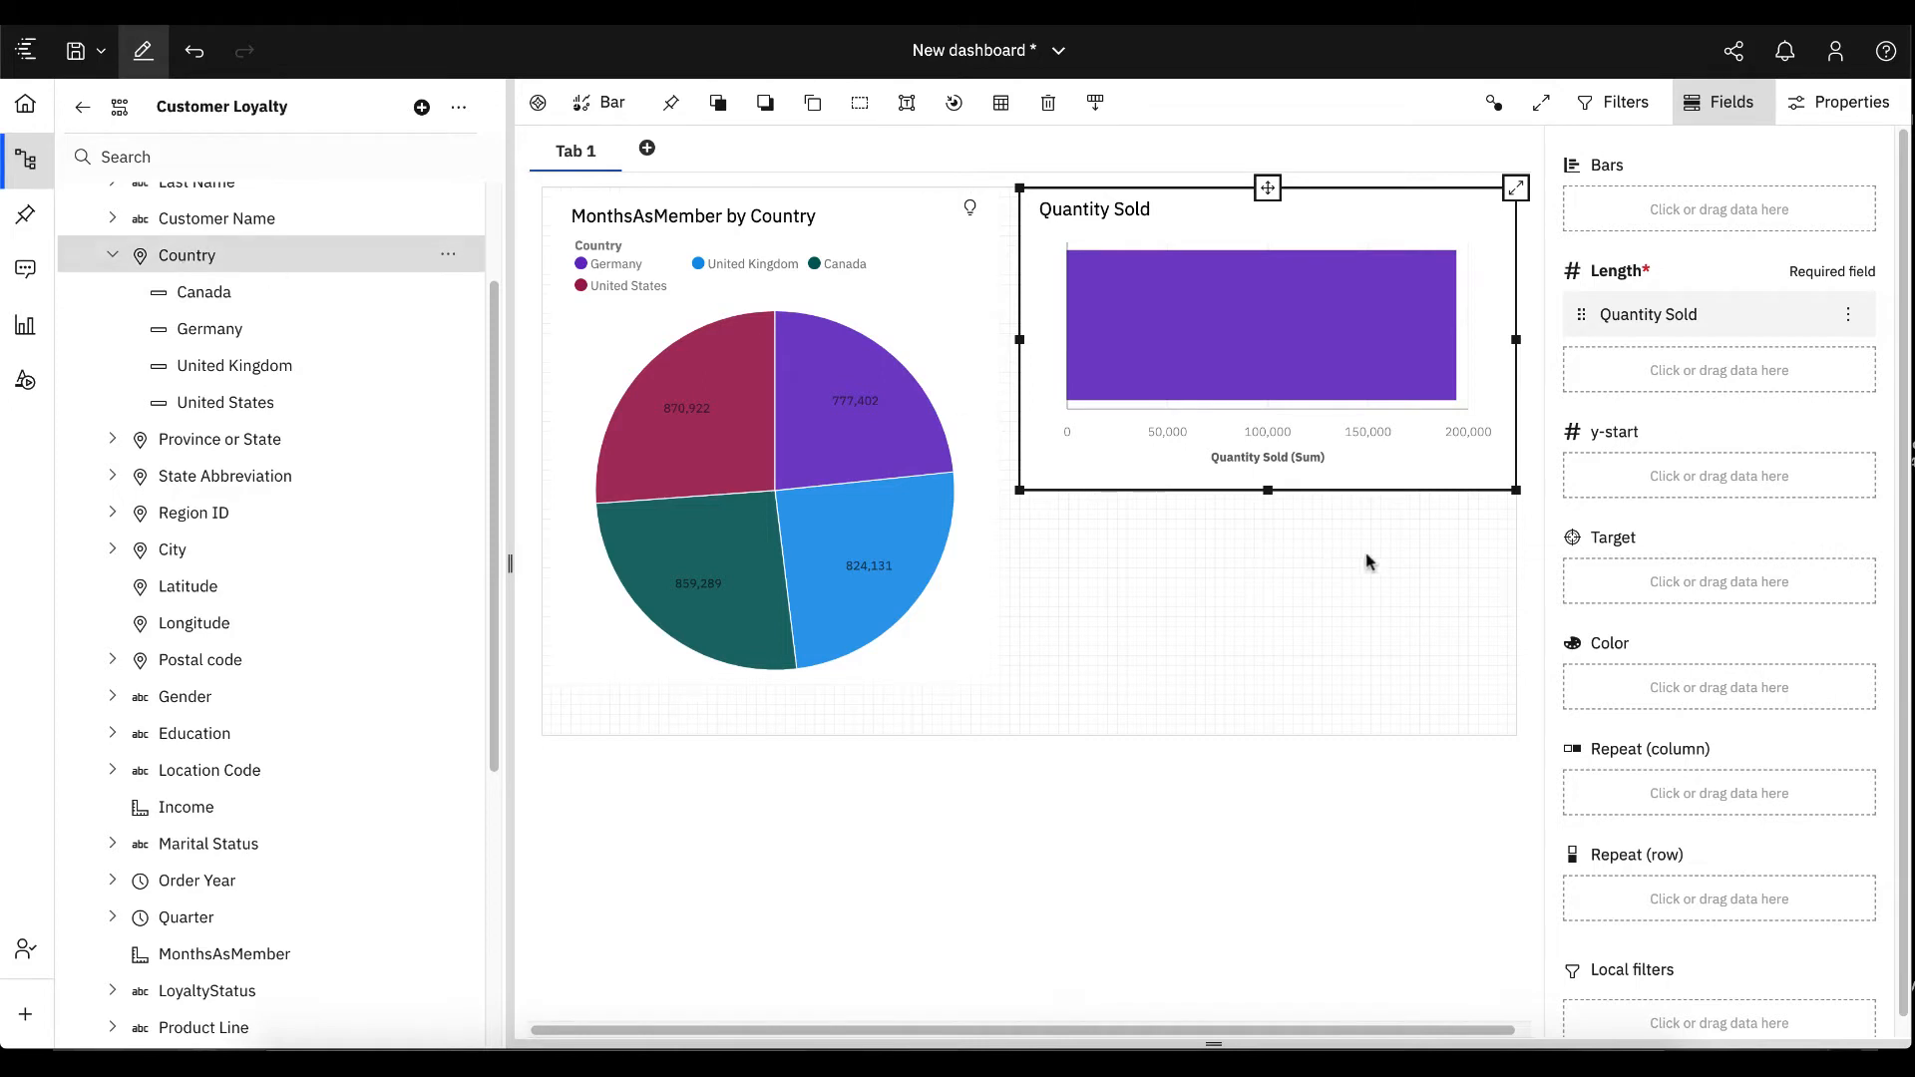
{"action": "left_click_drag", "start_coordinate": [1370, 562], "coordinate": [1682, 679]}
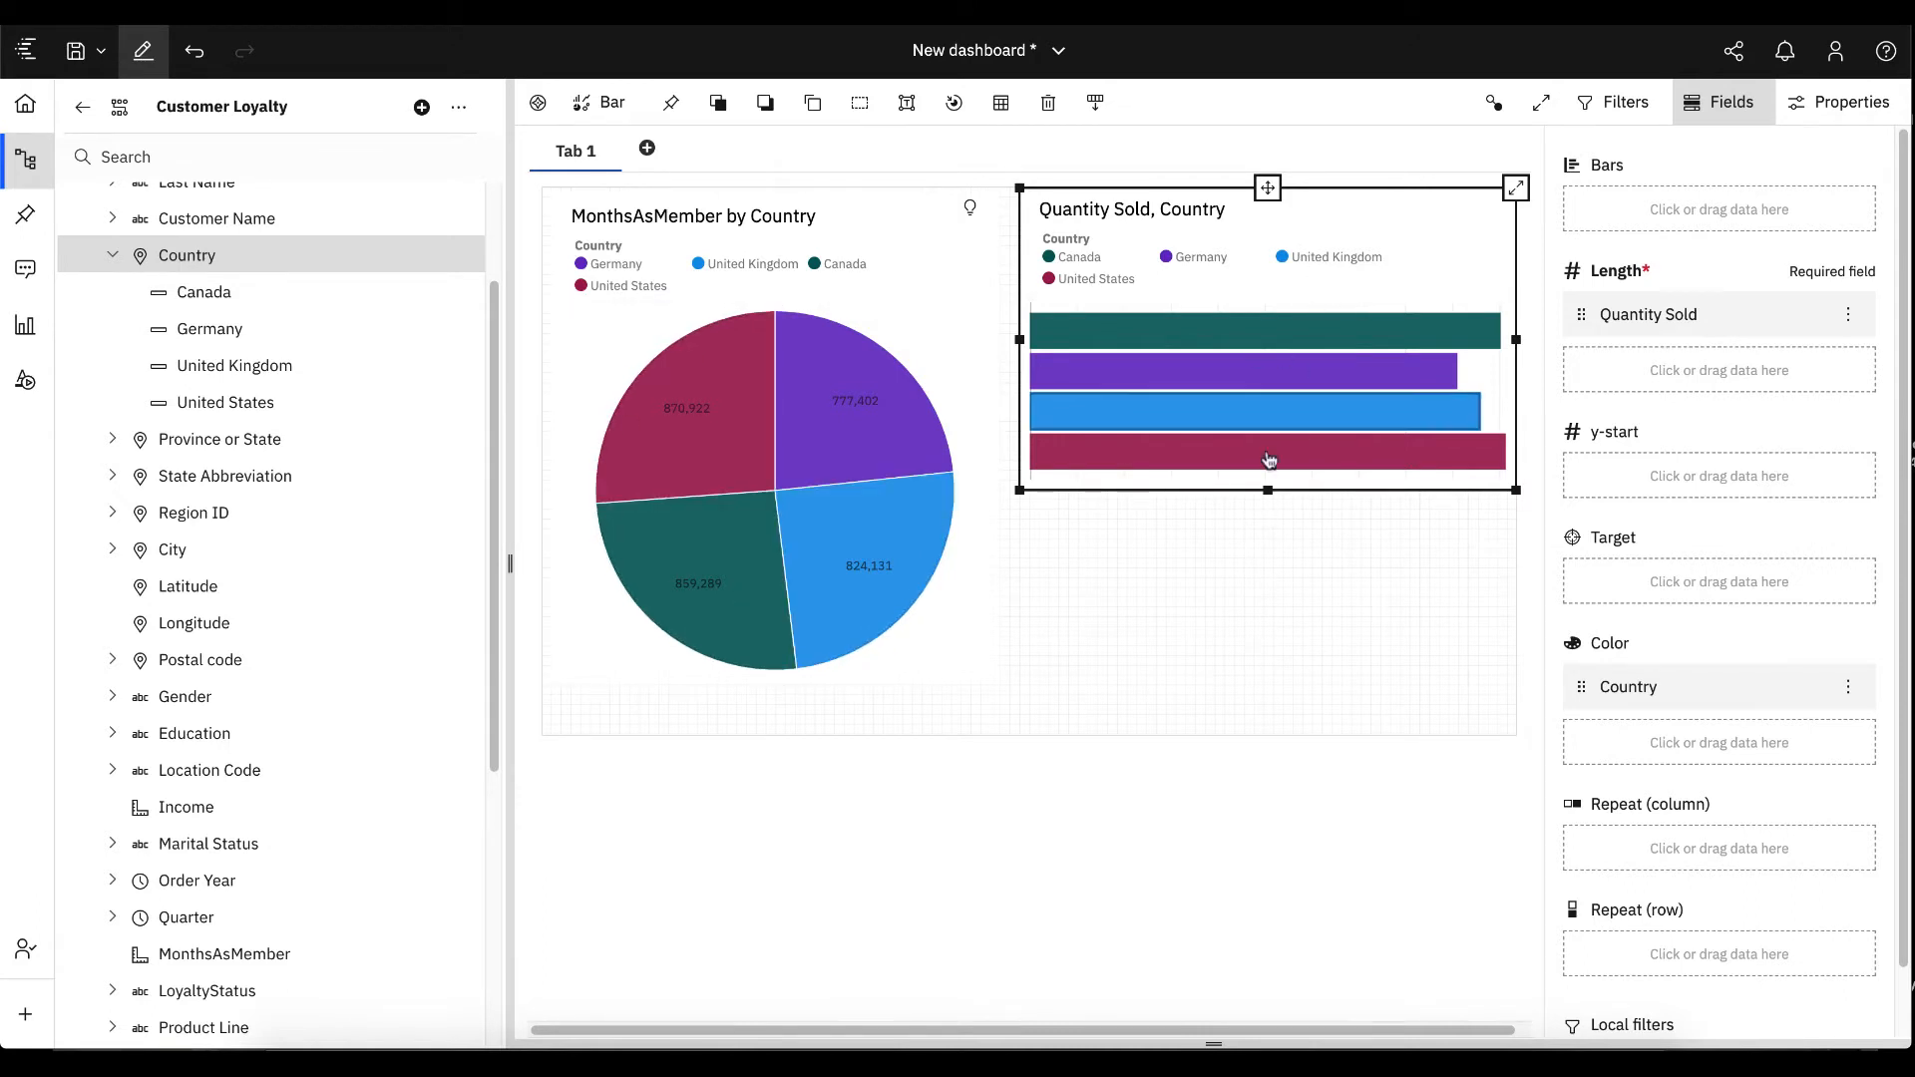
{"action": "left_click_drag", "start_coordinate": [1270, 493], "coordinate": [1272, 469]}
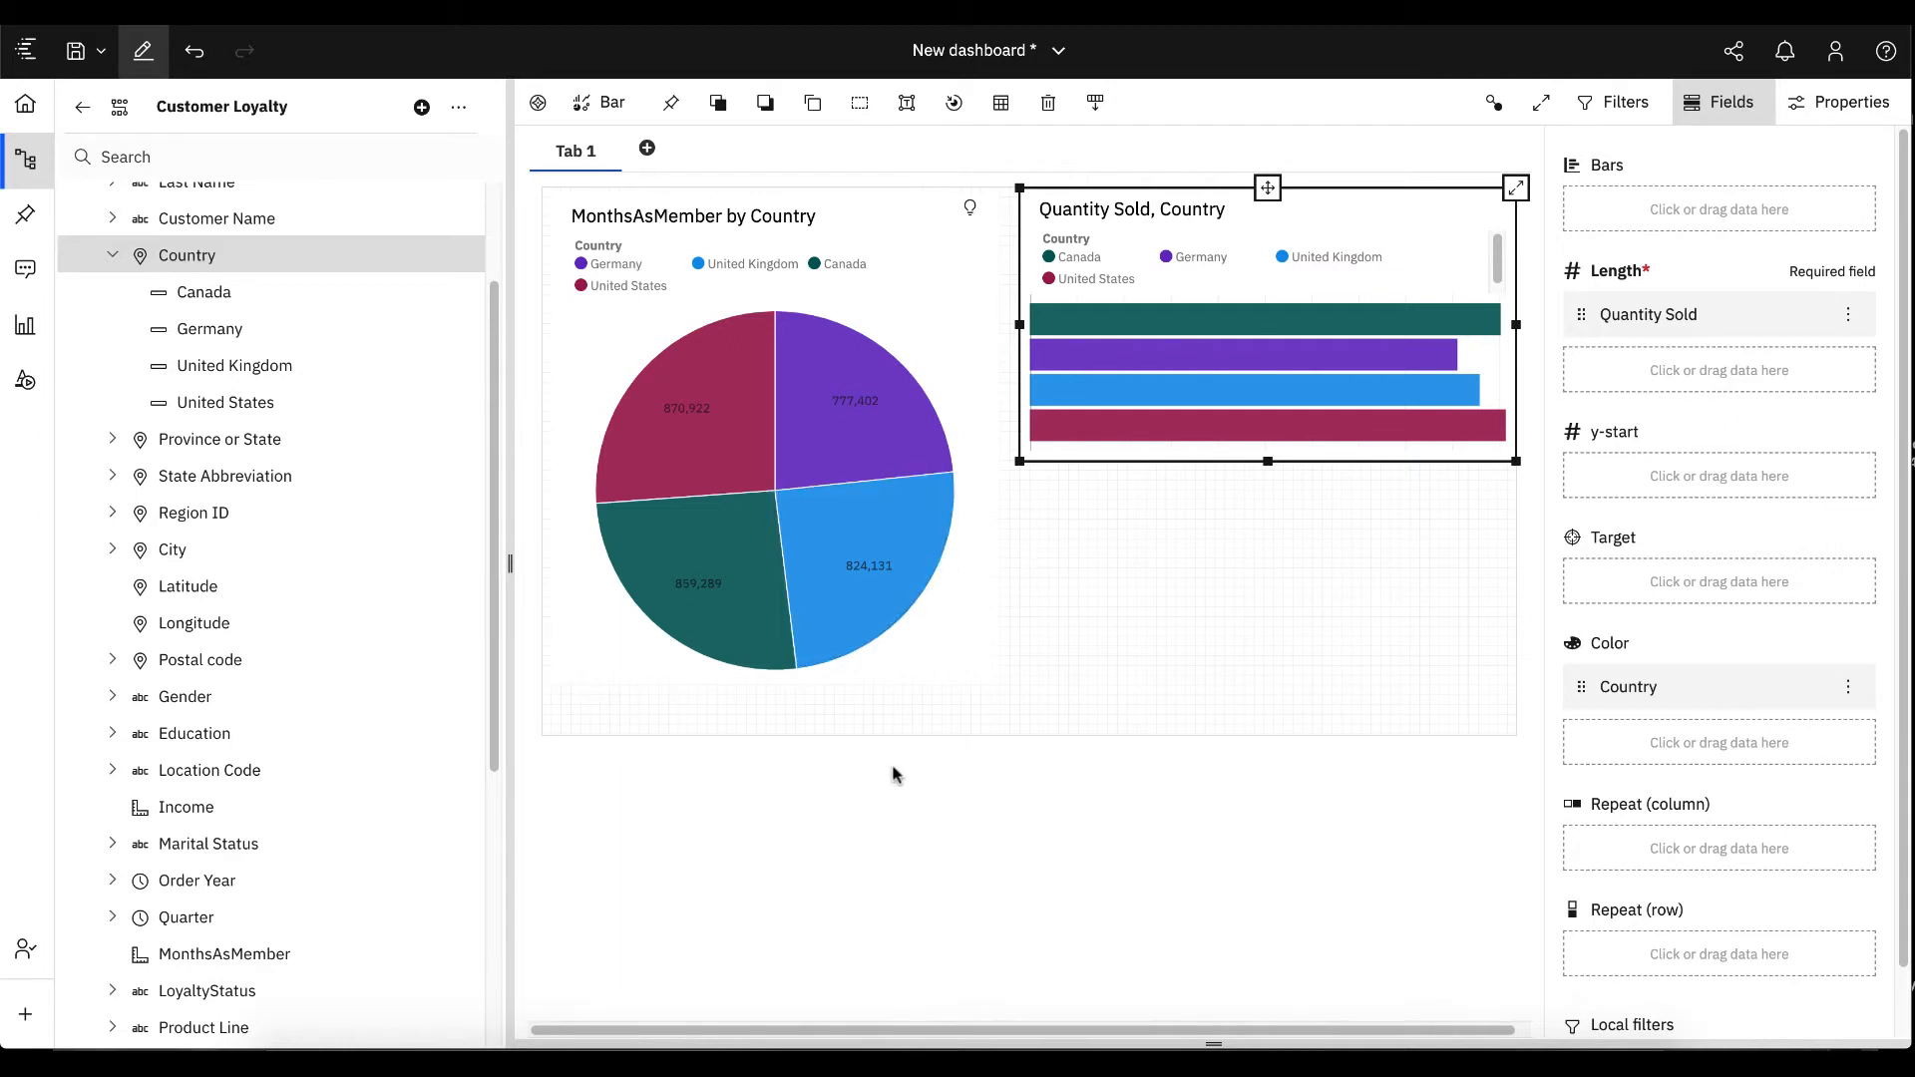
Add a column visualization below the bar chart and widen it to nearly the canvas's right edge.
{"action": "left_click", "coordinate": [25, 325]}
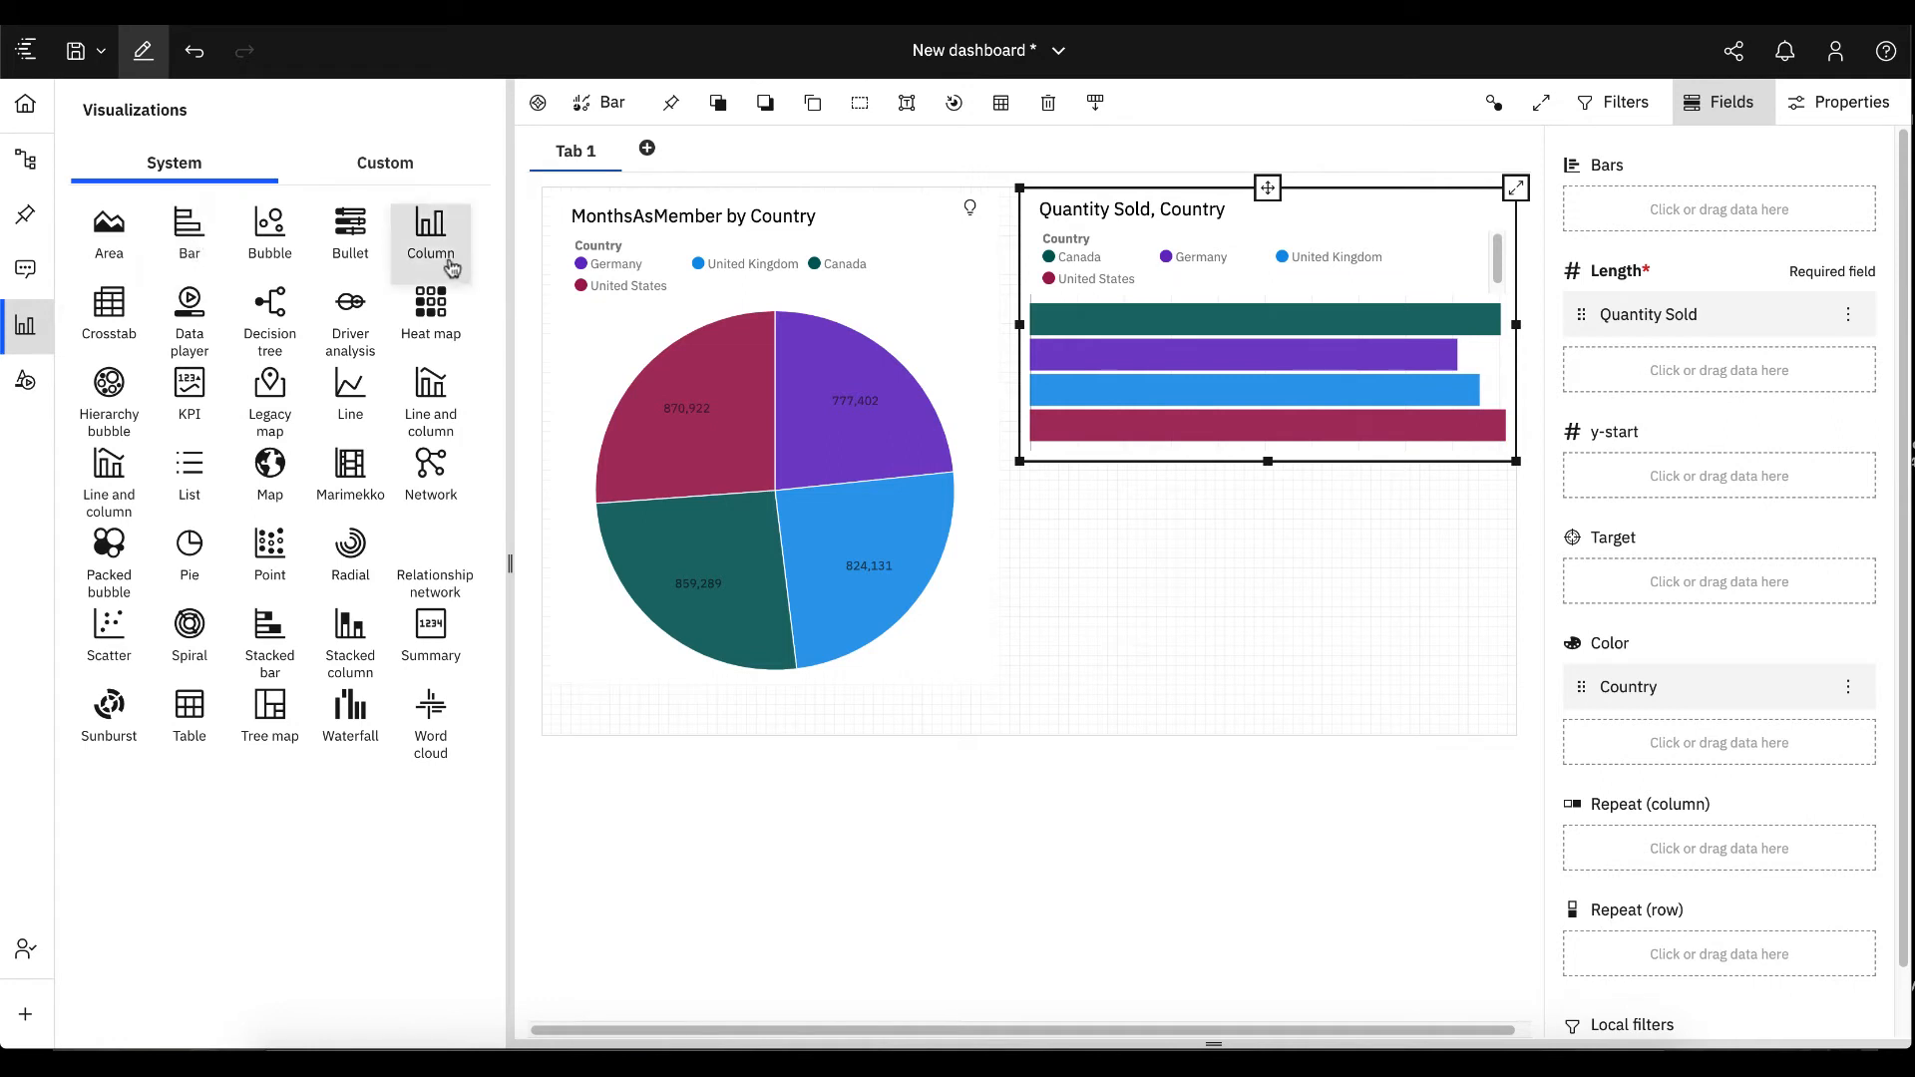
{"action": "left_click_drag", "start_coordinate": [434, 239], "coordinate": [1041, 479]}
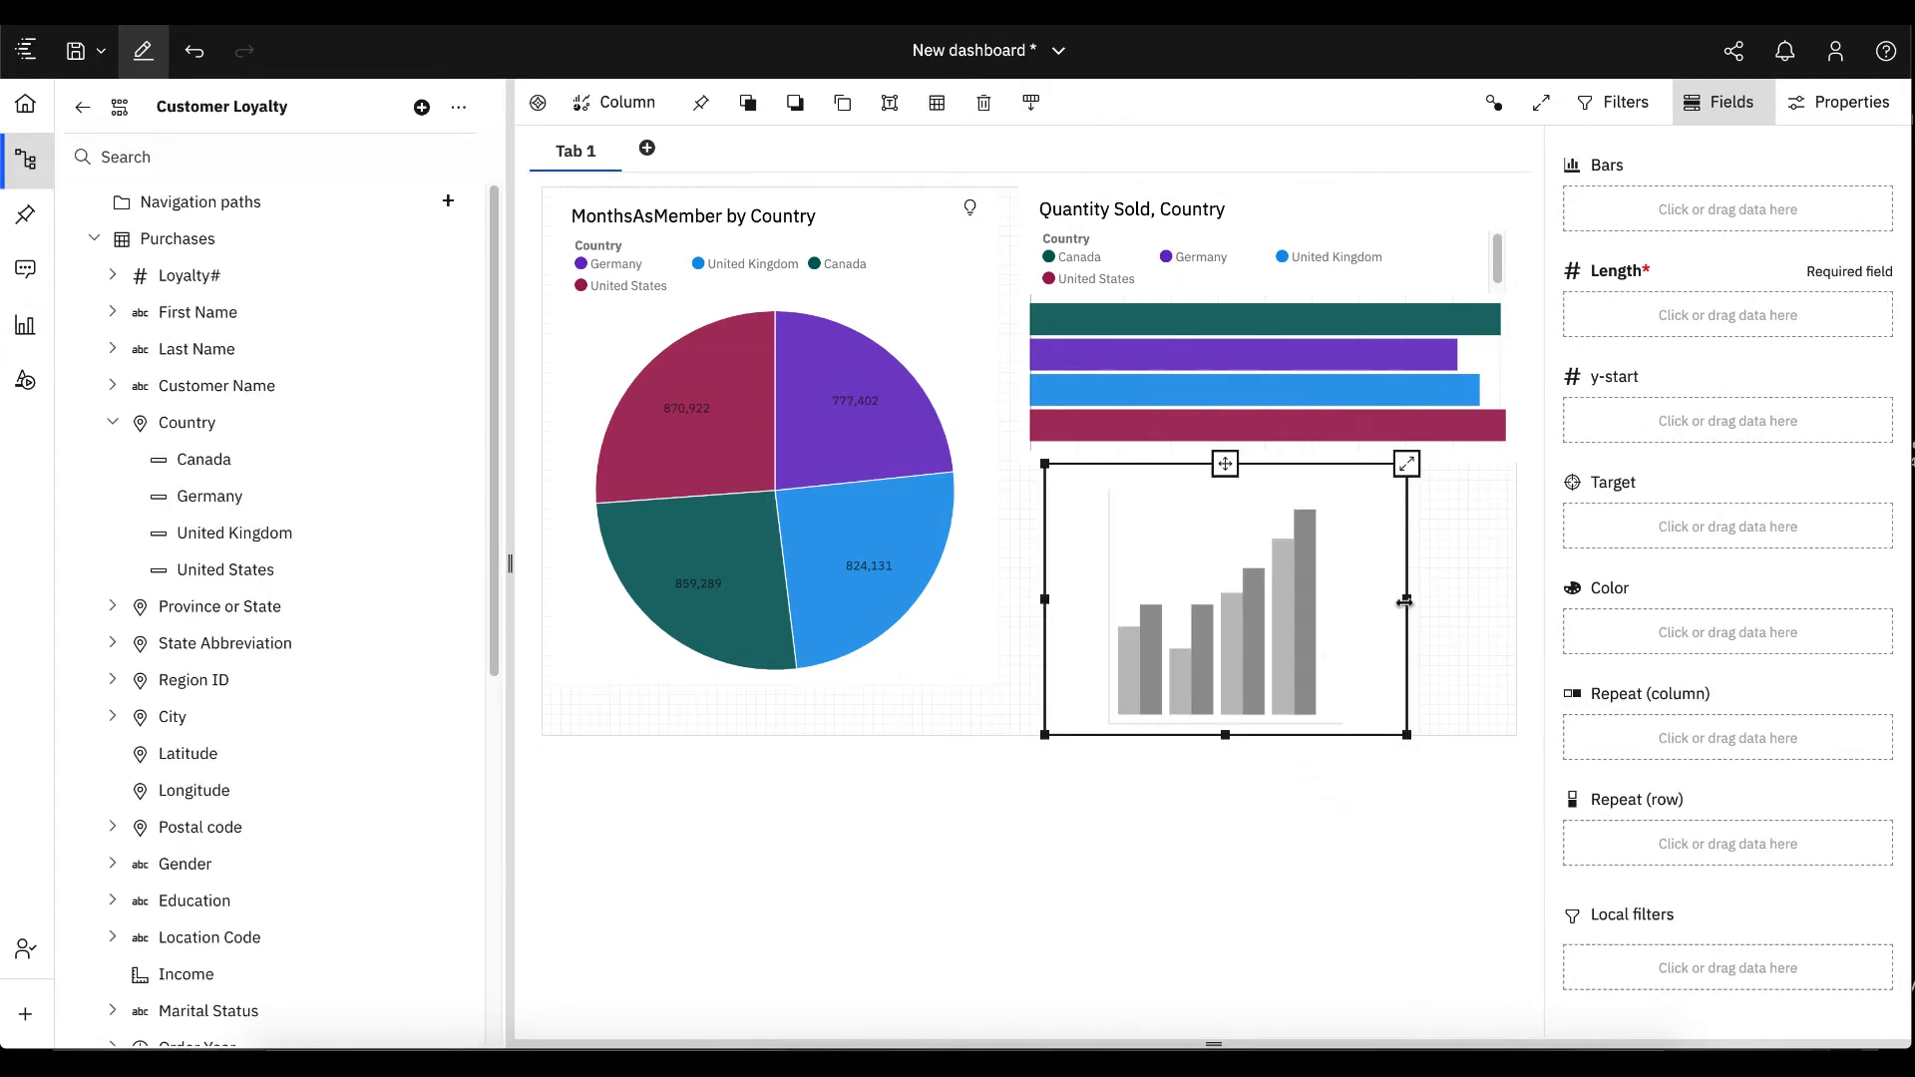
{"action": "left_click_drag", "start_coordinate": [1406, 600], "coordinate": [1499, 612]}
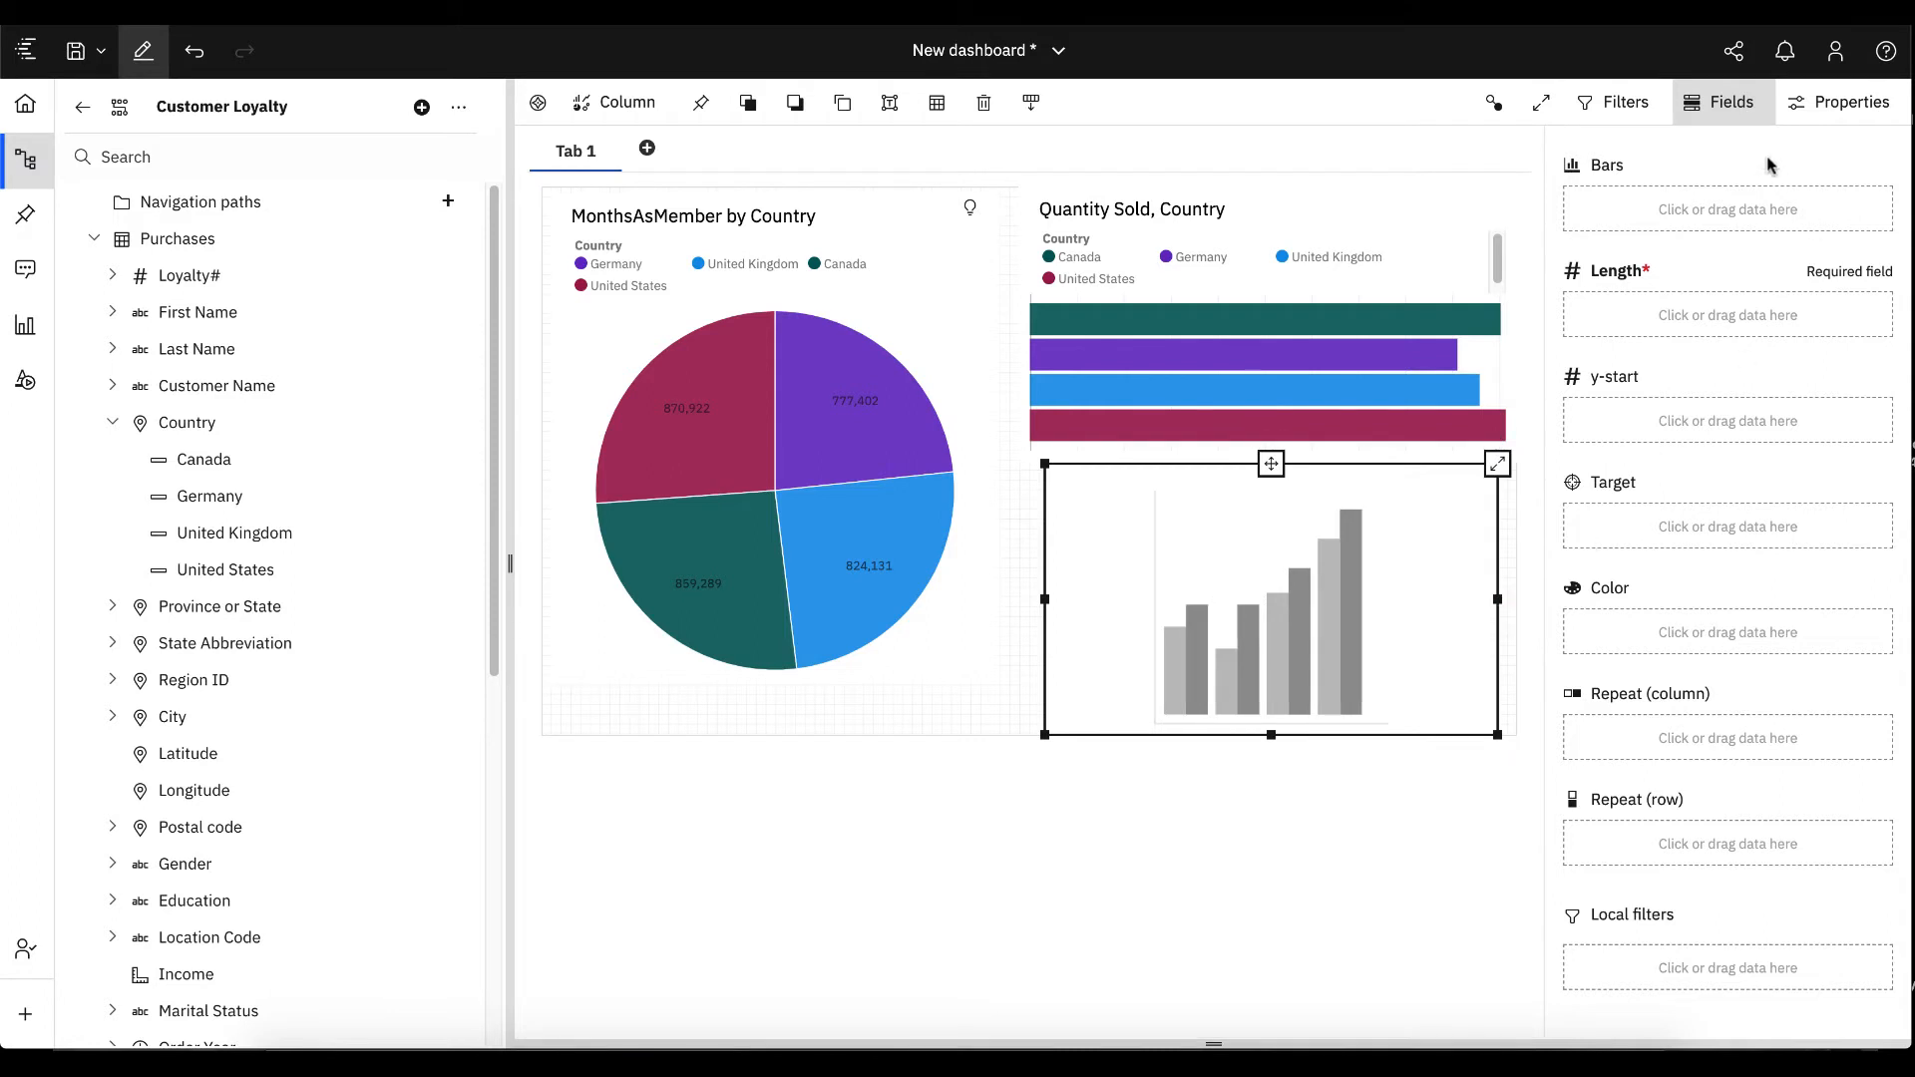
Apply the custom Carbon X Light color palette to the column visualization.
{"action": "left_click", "coordinate": [1847, 103]}
{"action": "left_click", "coordinate": [1827, 474]}
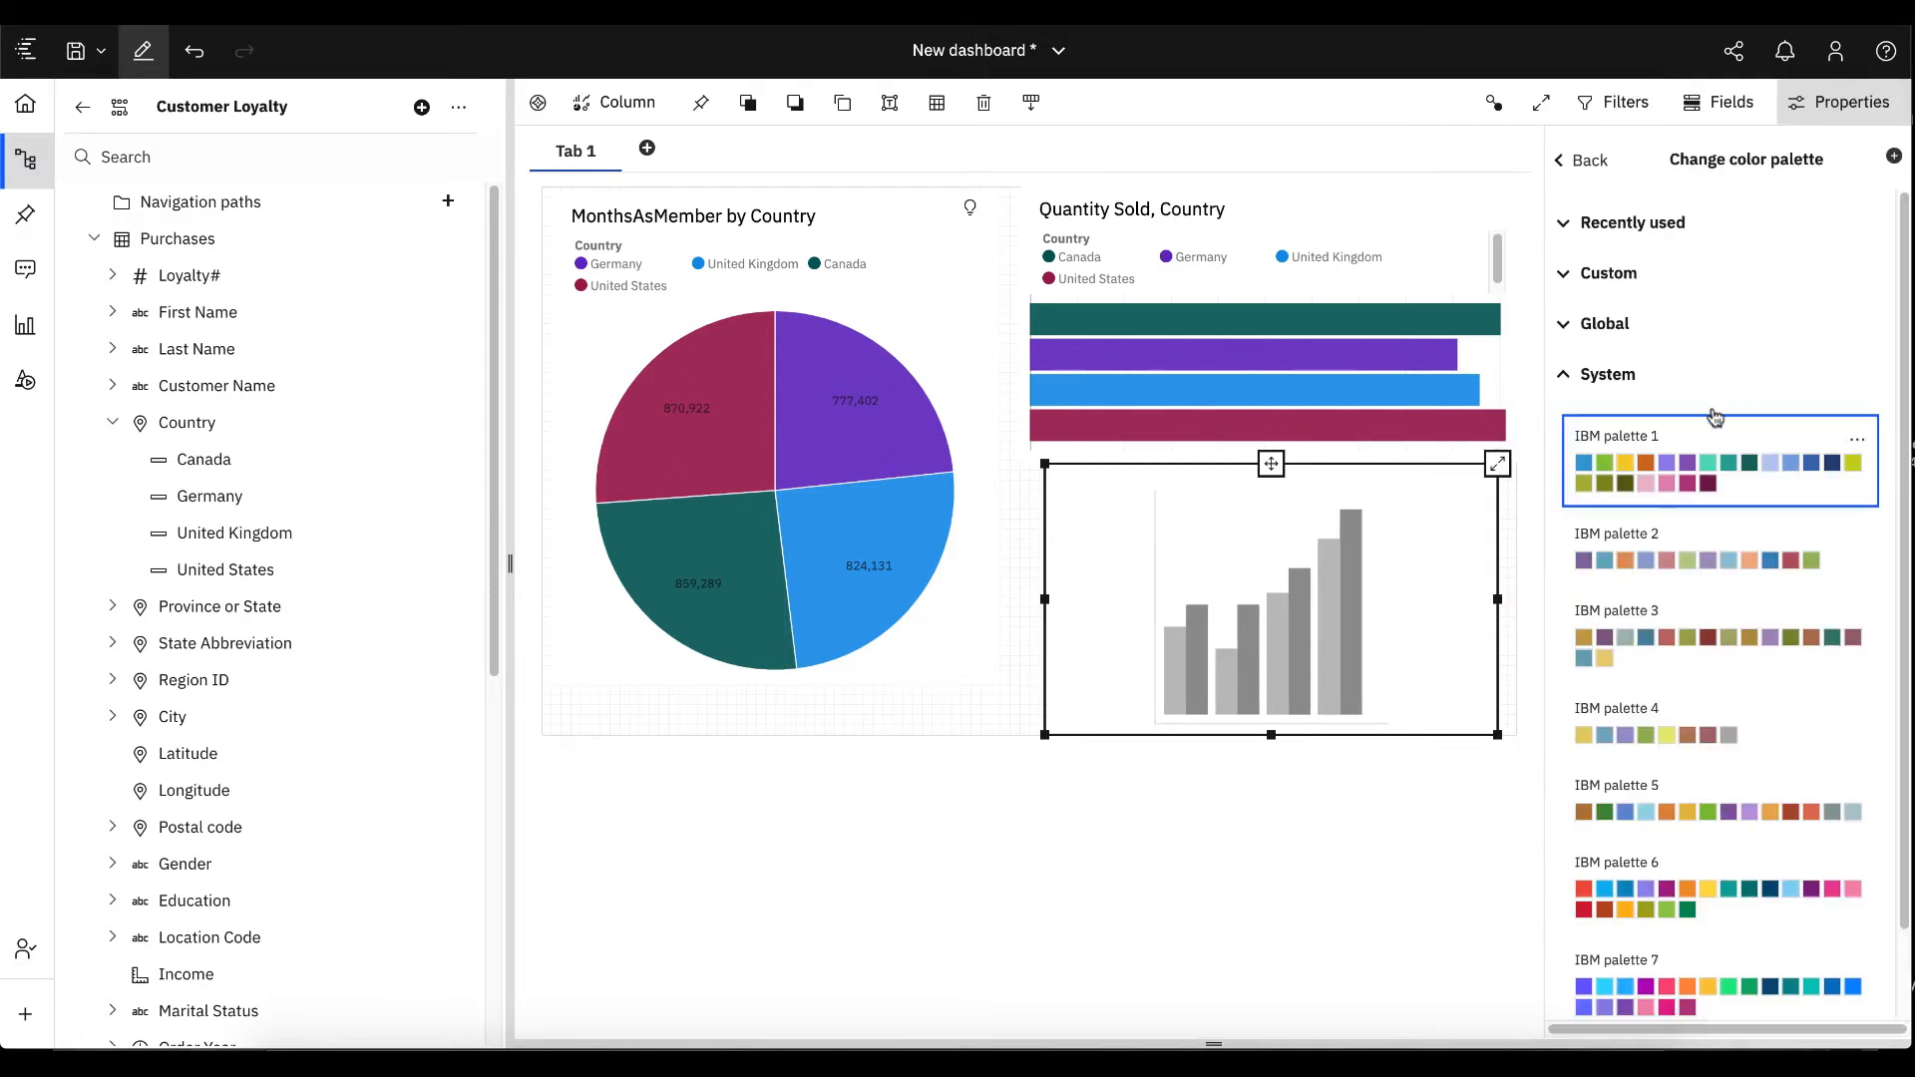
{"action": "left_click", "coordinate": [1631, 273]}
{"action": "left_click", "coordinate": [1640, 342]}
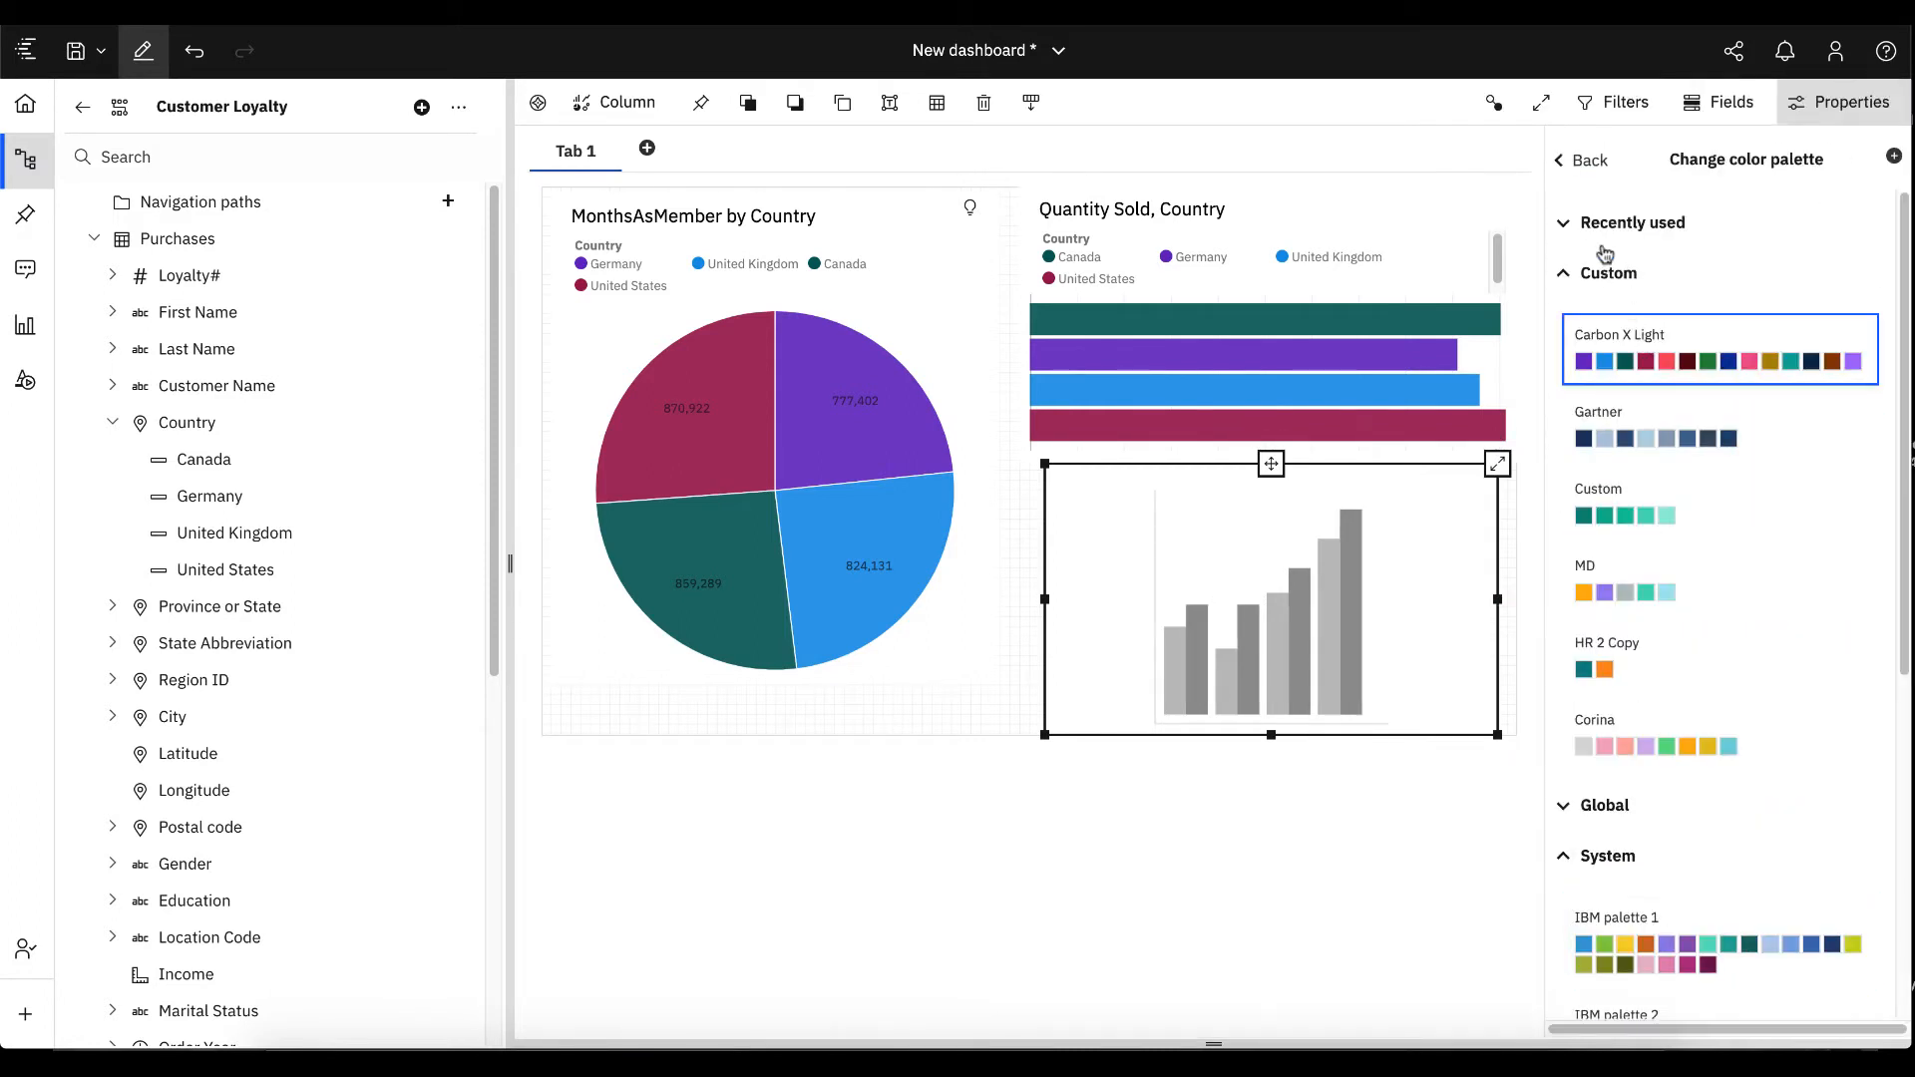
{"action": "left_click", "coordinate": [1586, 161]}
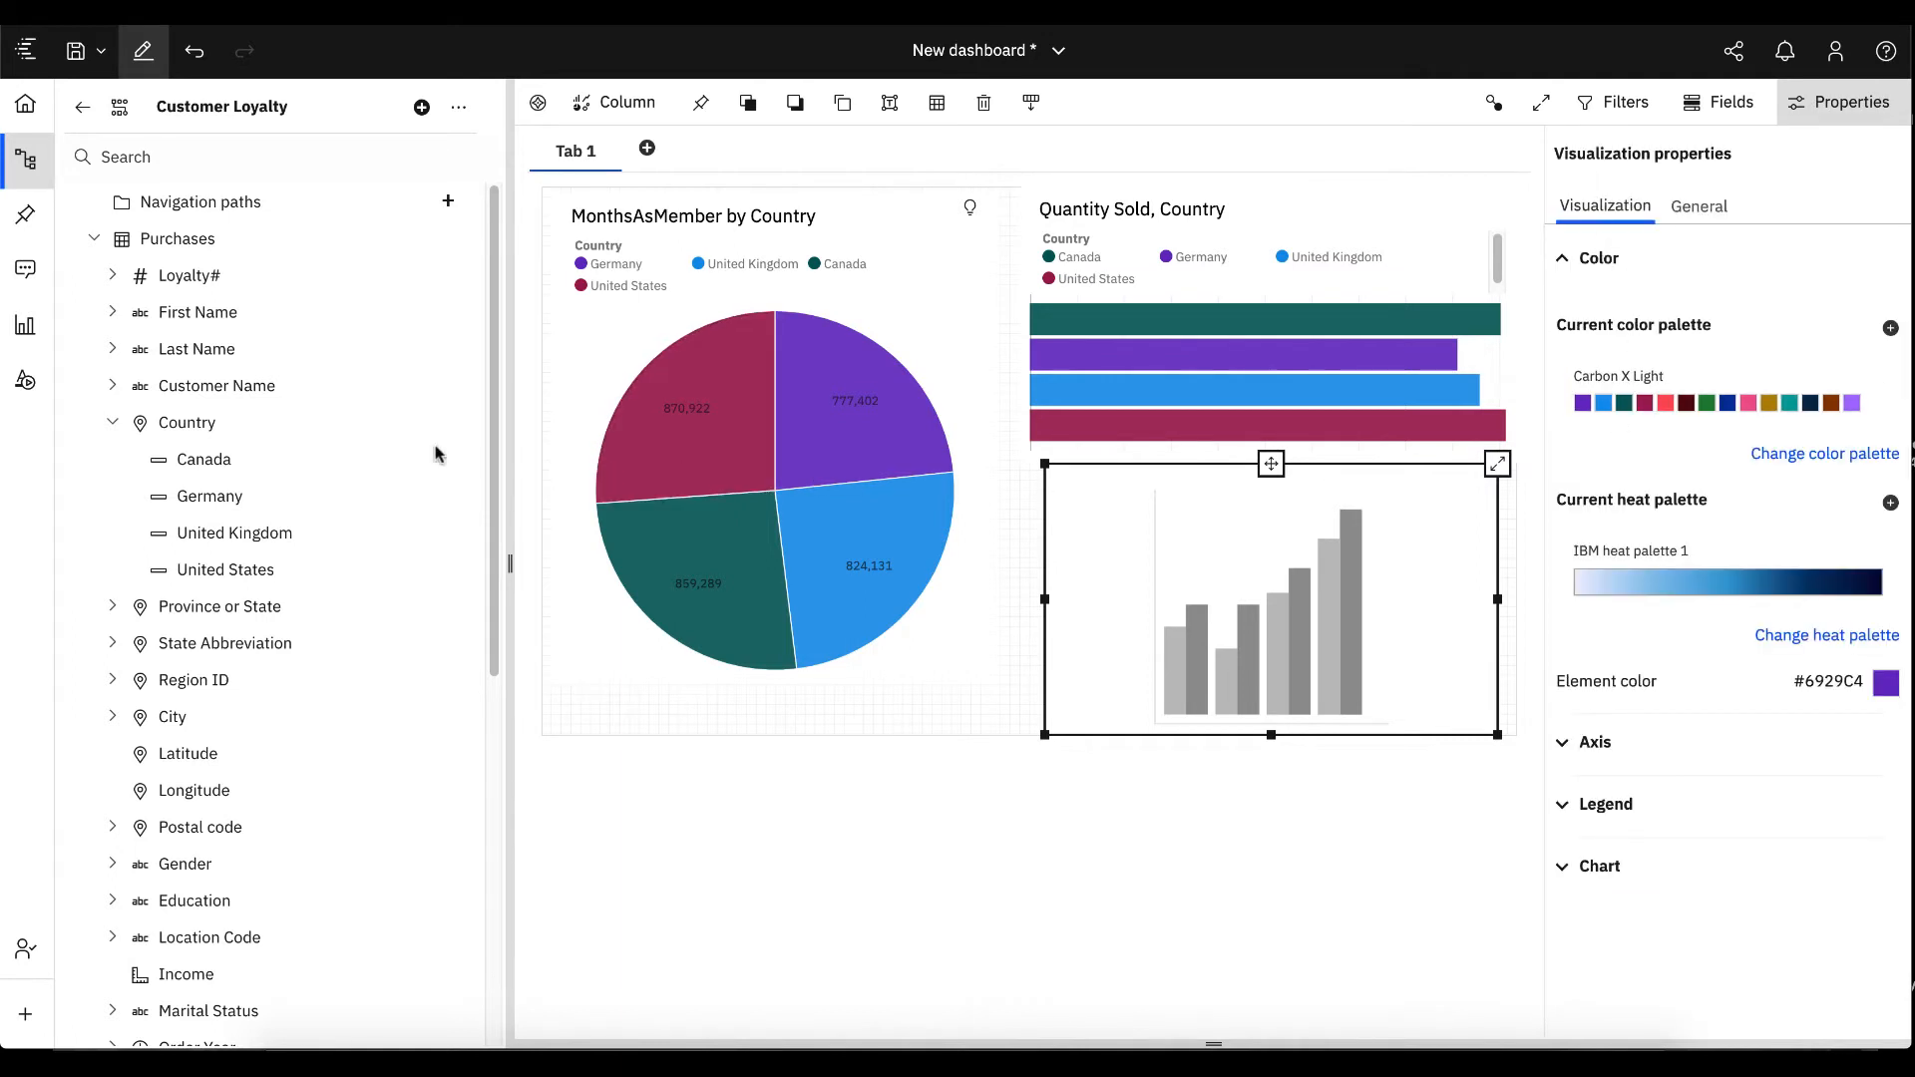
Assign the Education field to the Color of the empty column visualization.
{"action": "left_click", "coordinate": [112, 421]}
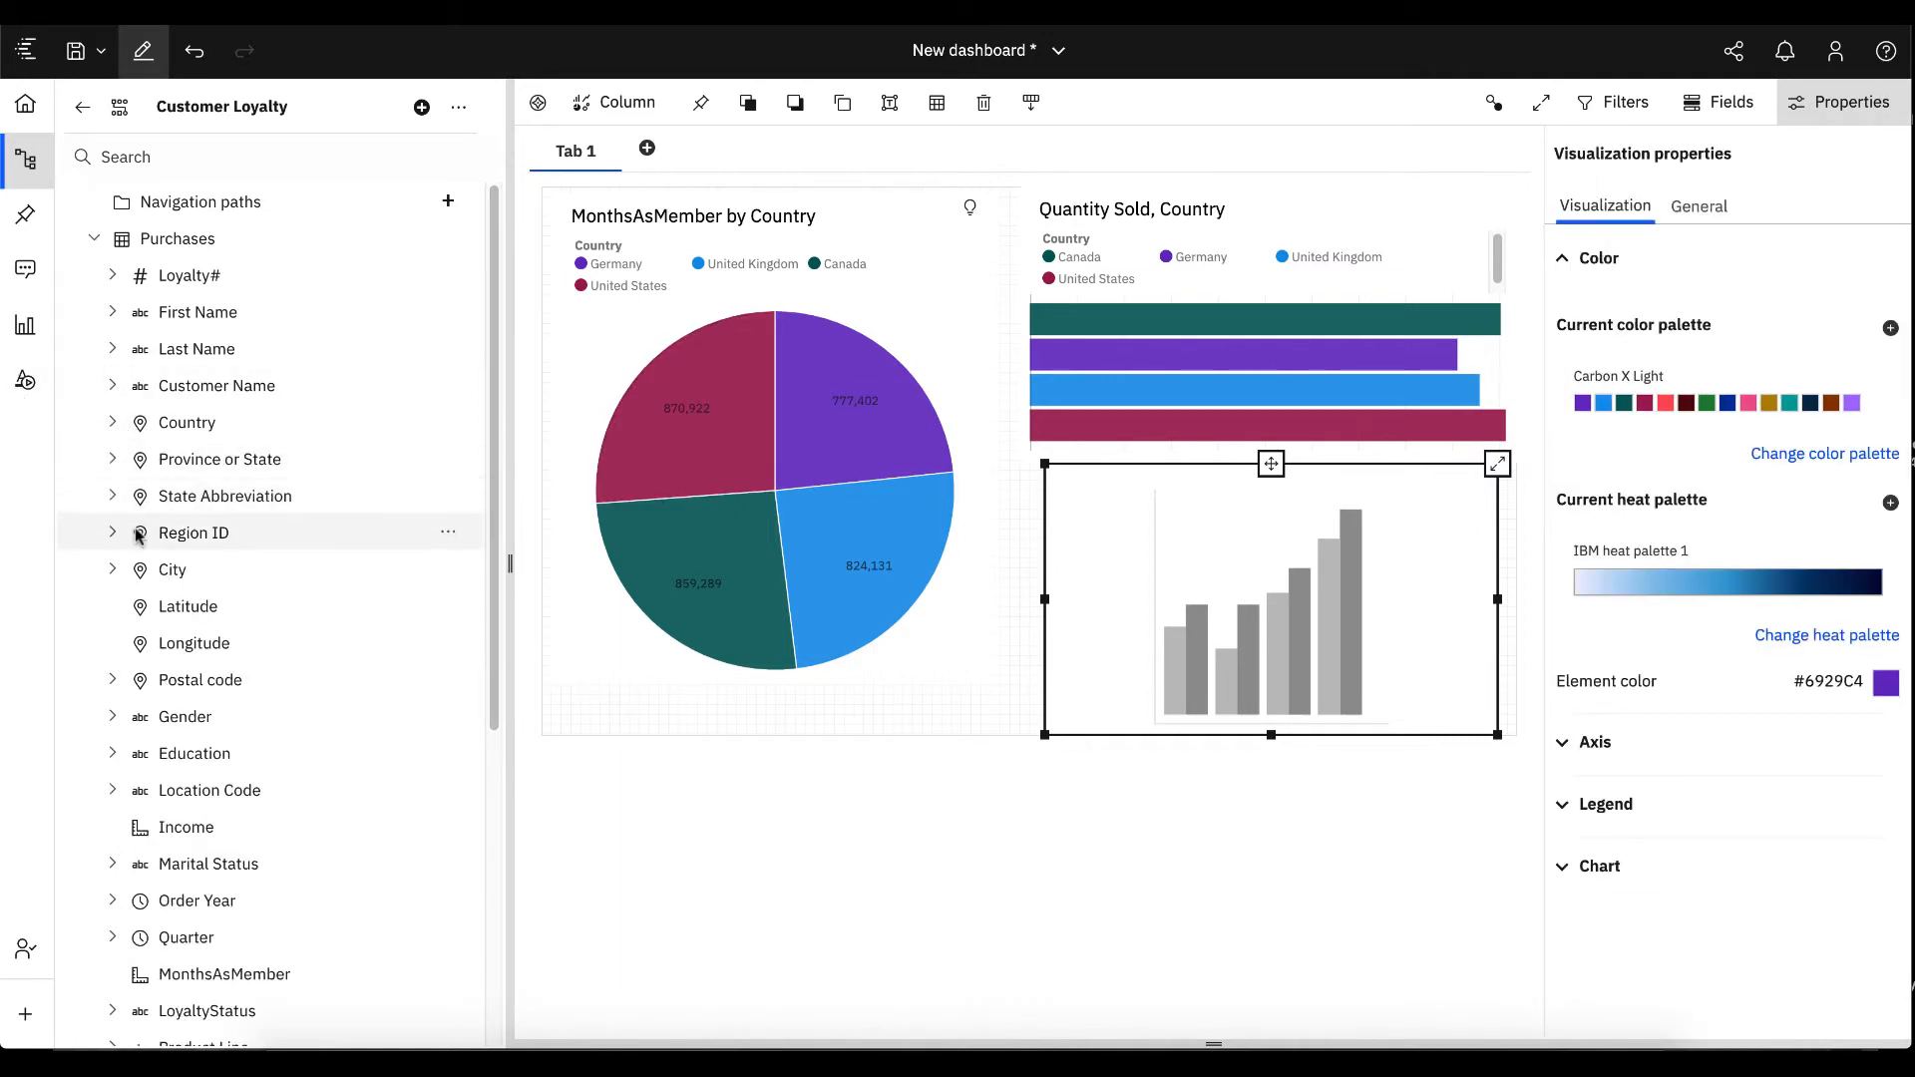
{"action": "scroll", "coordinate": [114, 599], "scroll_direction": "down", "scroll_amount": 2}
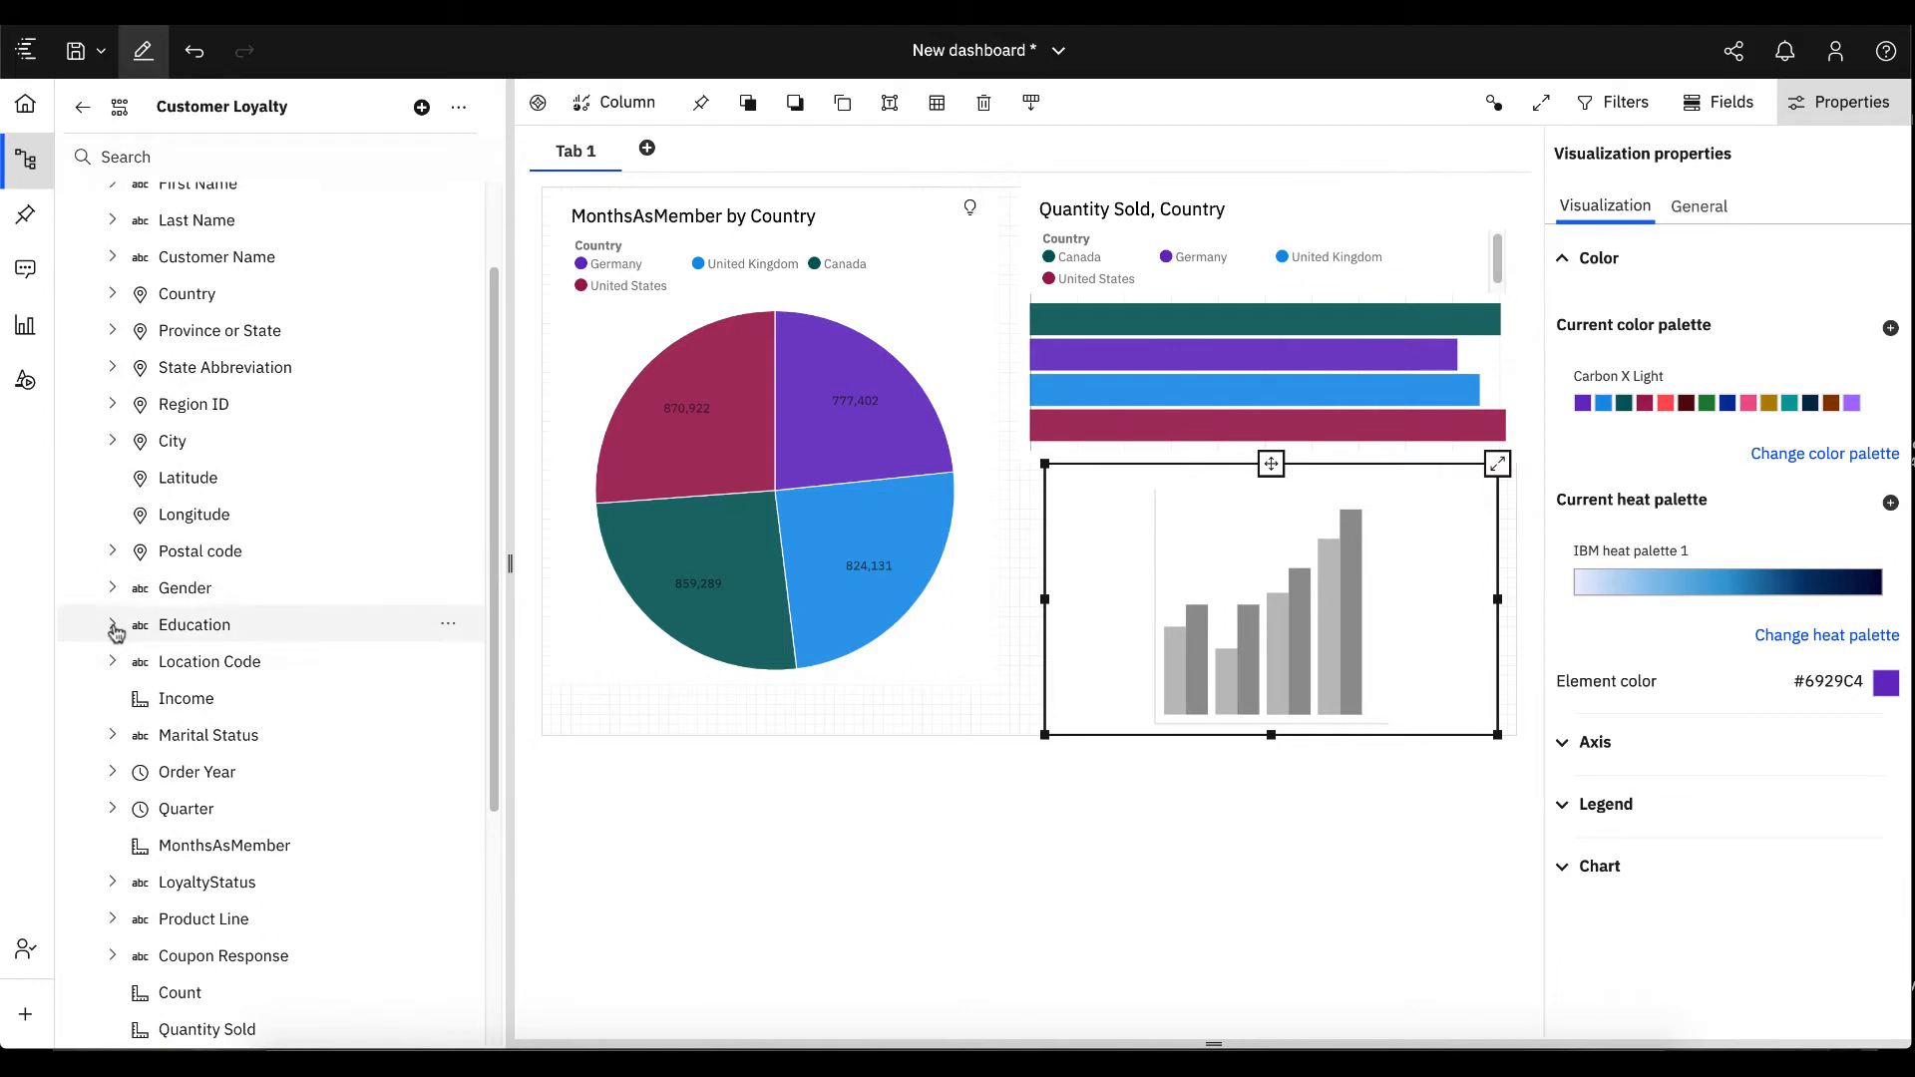
{"action": "left_click", "coordinate": [112, 626]}
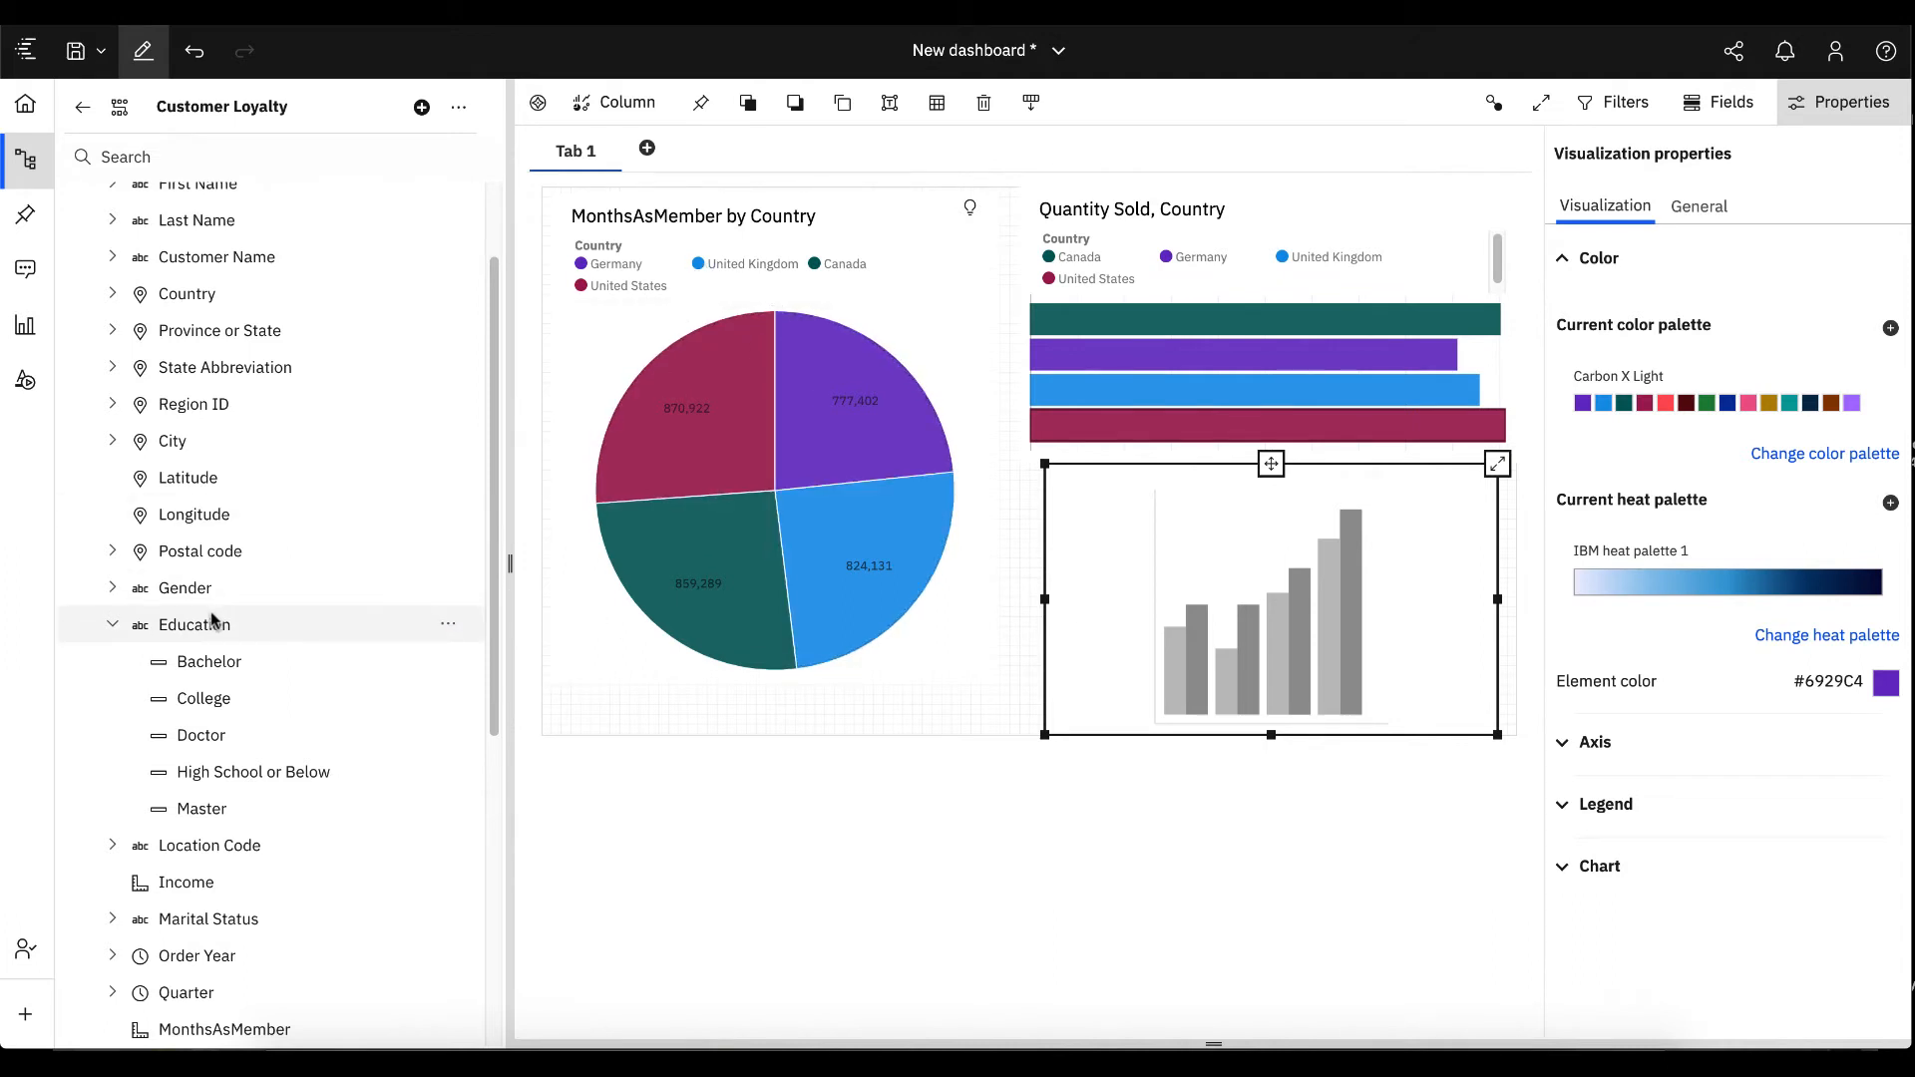
{"action": "left_click", "coordinate": [1735, 102]}
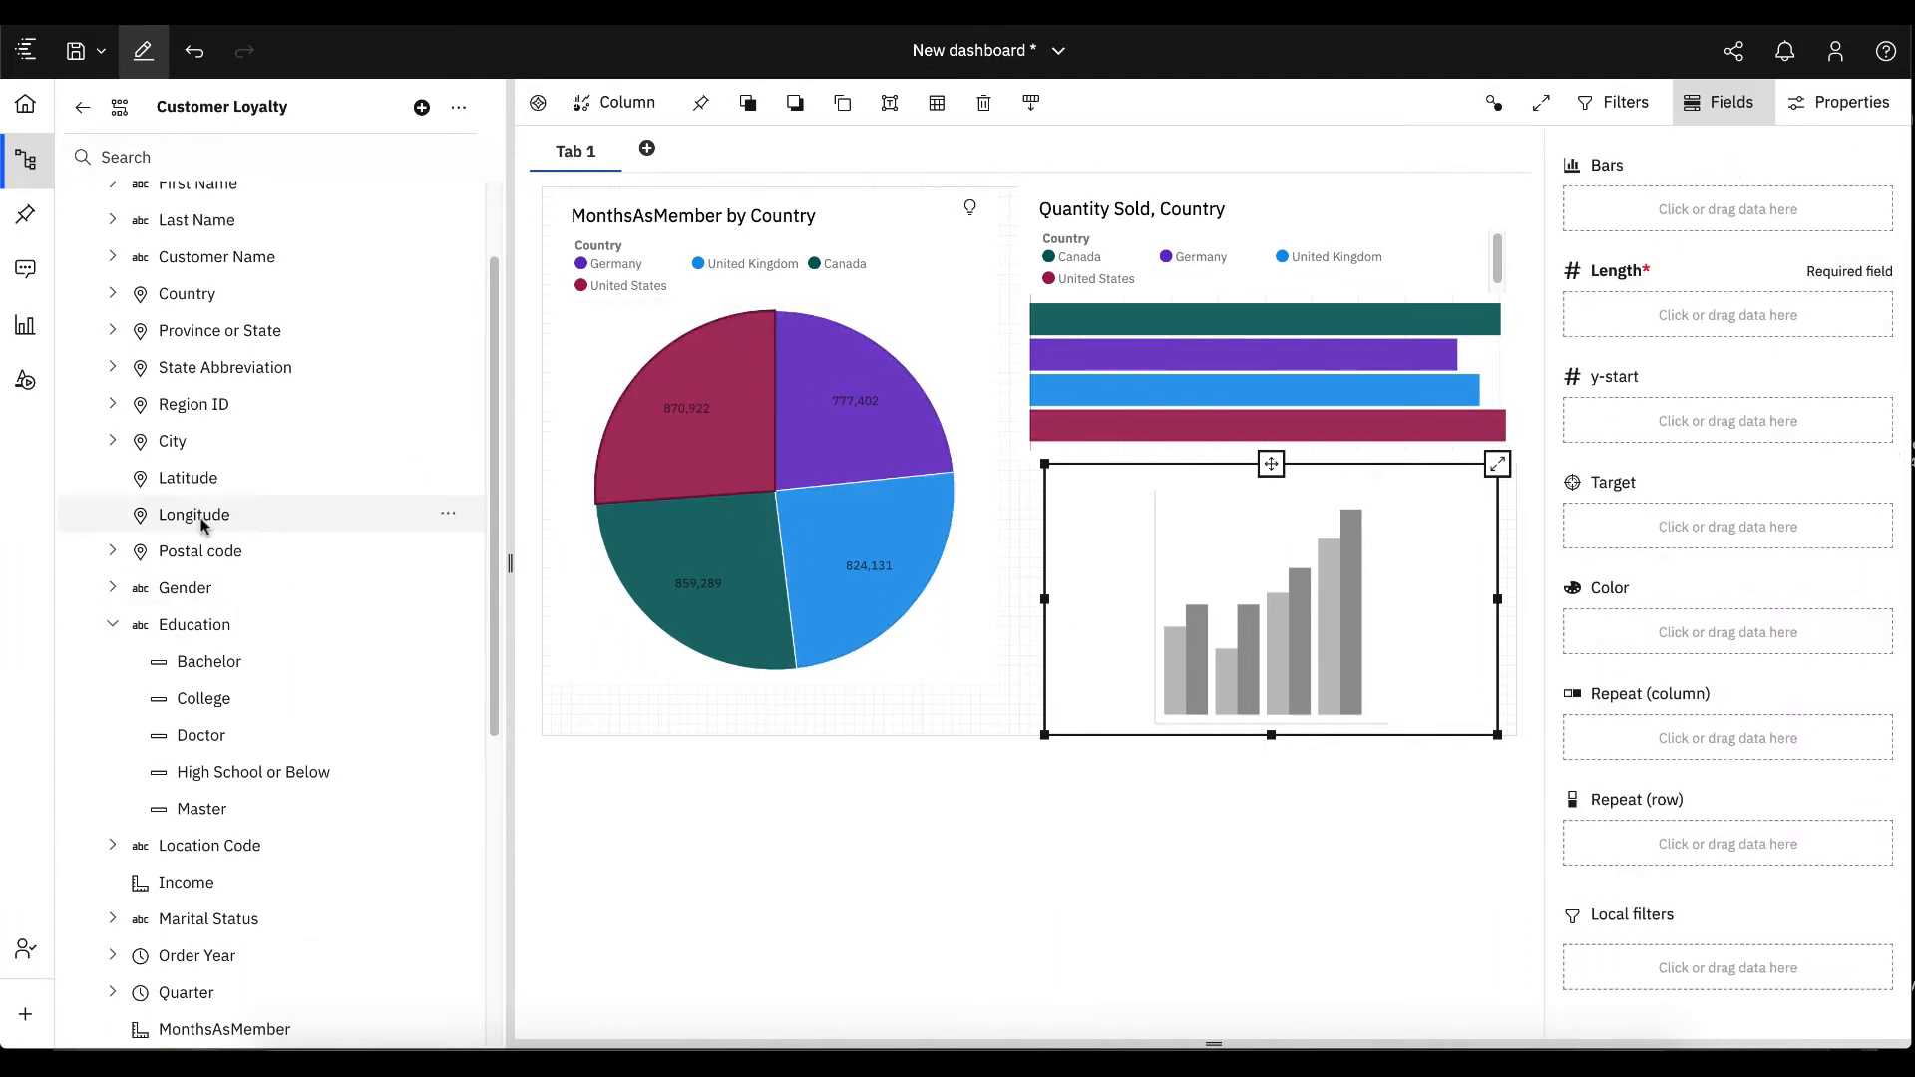
{"action": "left_click_drag", "start_coordinate": [200, 629], "coordinate": [1710, 427]}
{"action": "left_click_drag", "start_coordinate": [1833, 566], "coordinate": [1711, 640]}
Assign Quantity Sold to the column visualization's Length.
{"action": "scroll", "coordinate": [304, 777], "scroll_direction": "down", "scroll_amount": 4}
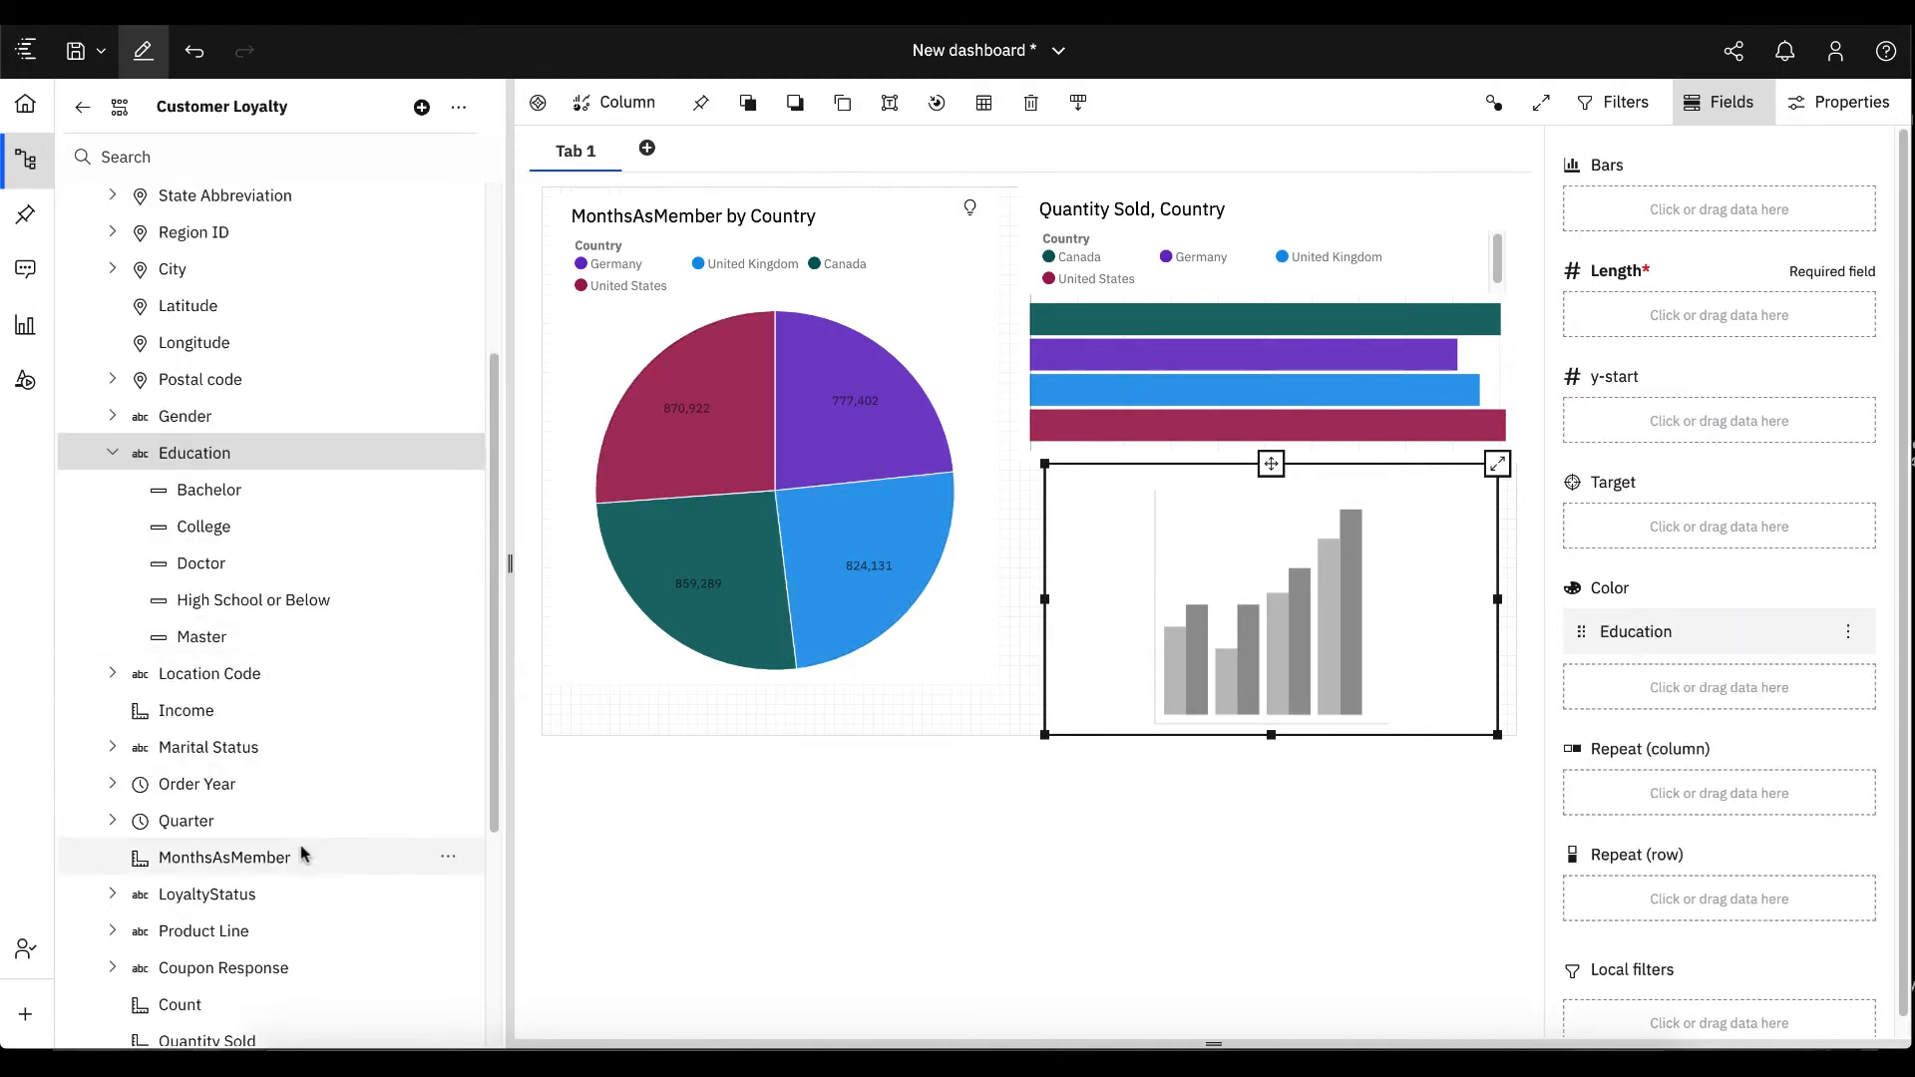
{"action": "scroll", "coordinate": [299, 868], "scroll_direction": "down", "scroll_amount": 6}
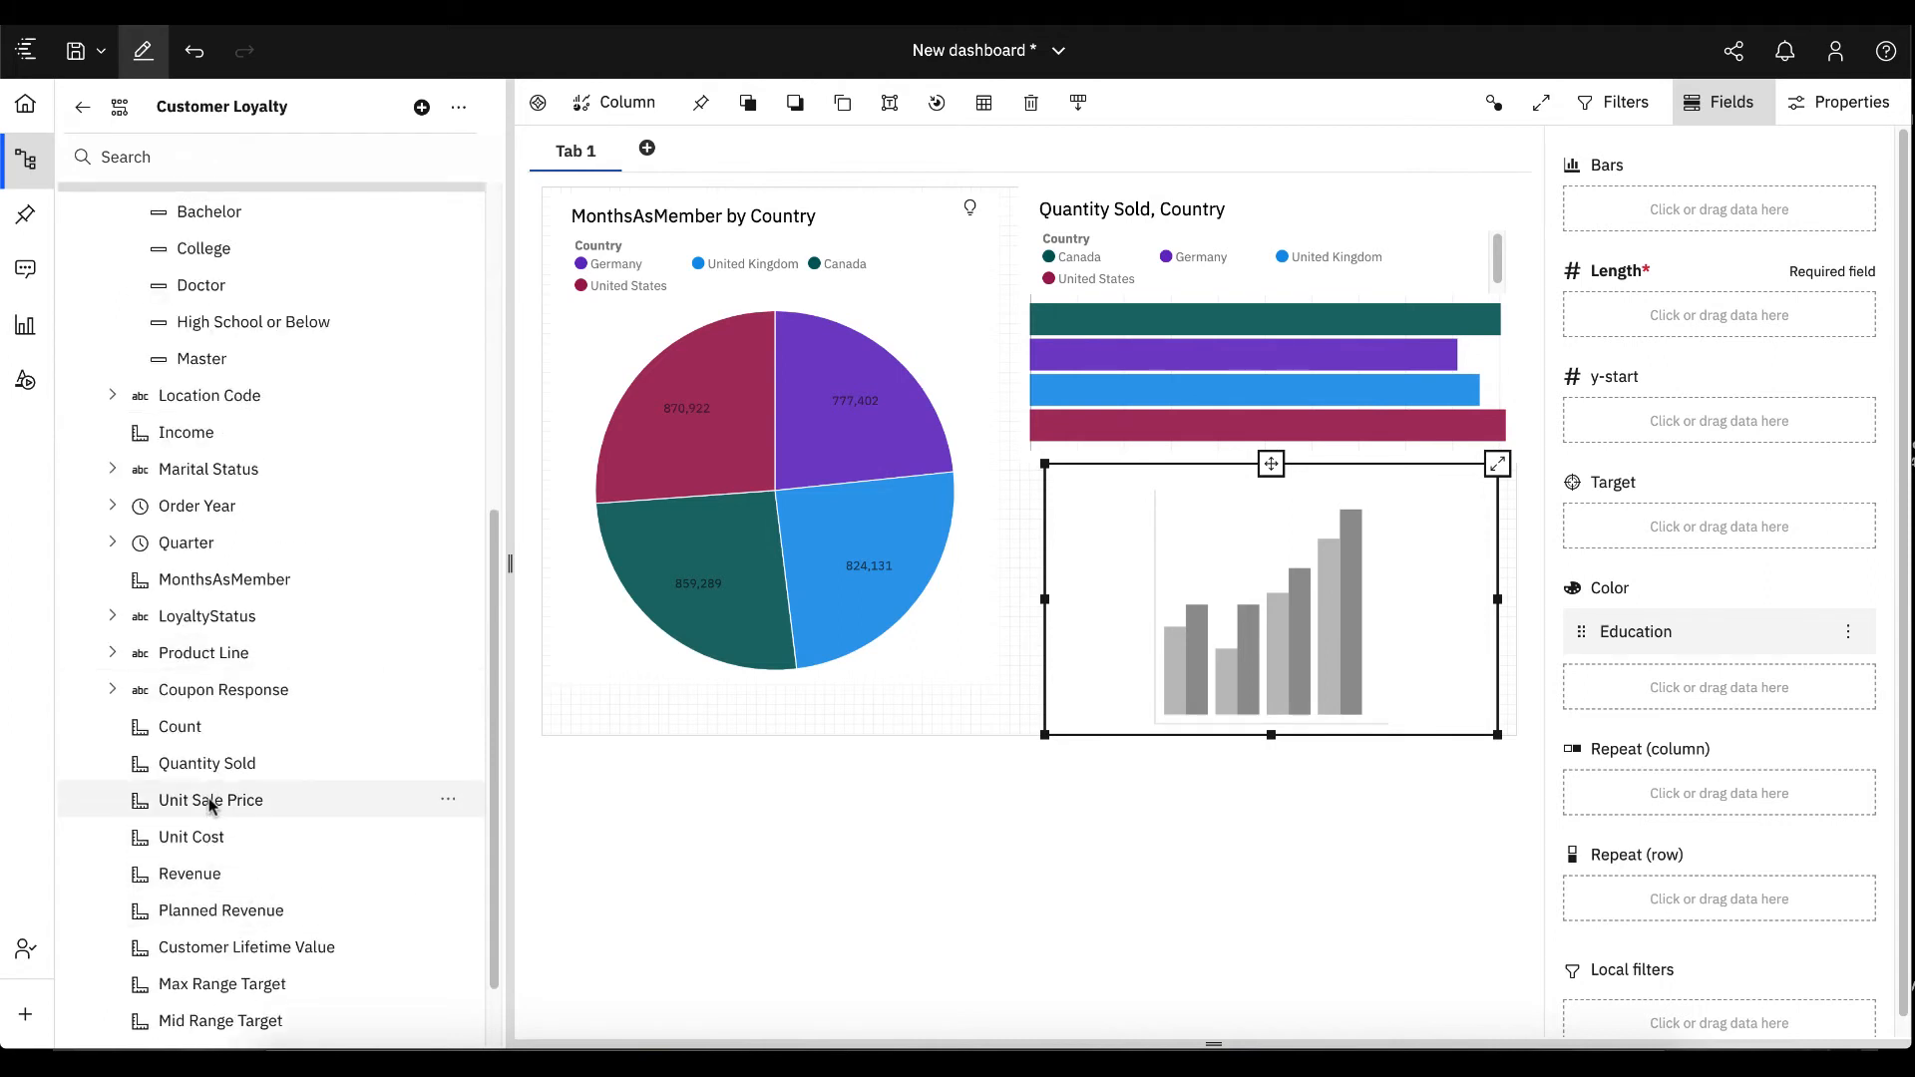
{"action": "left_click_drag", "start_coordinate": [213, 766], "coordinate": [1692, 316]}
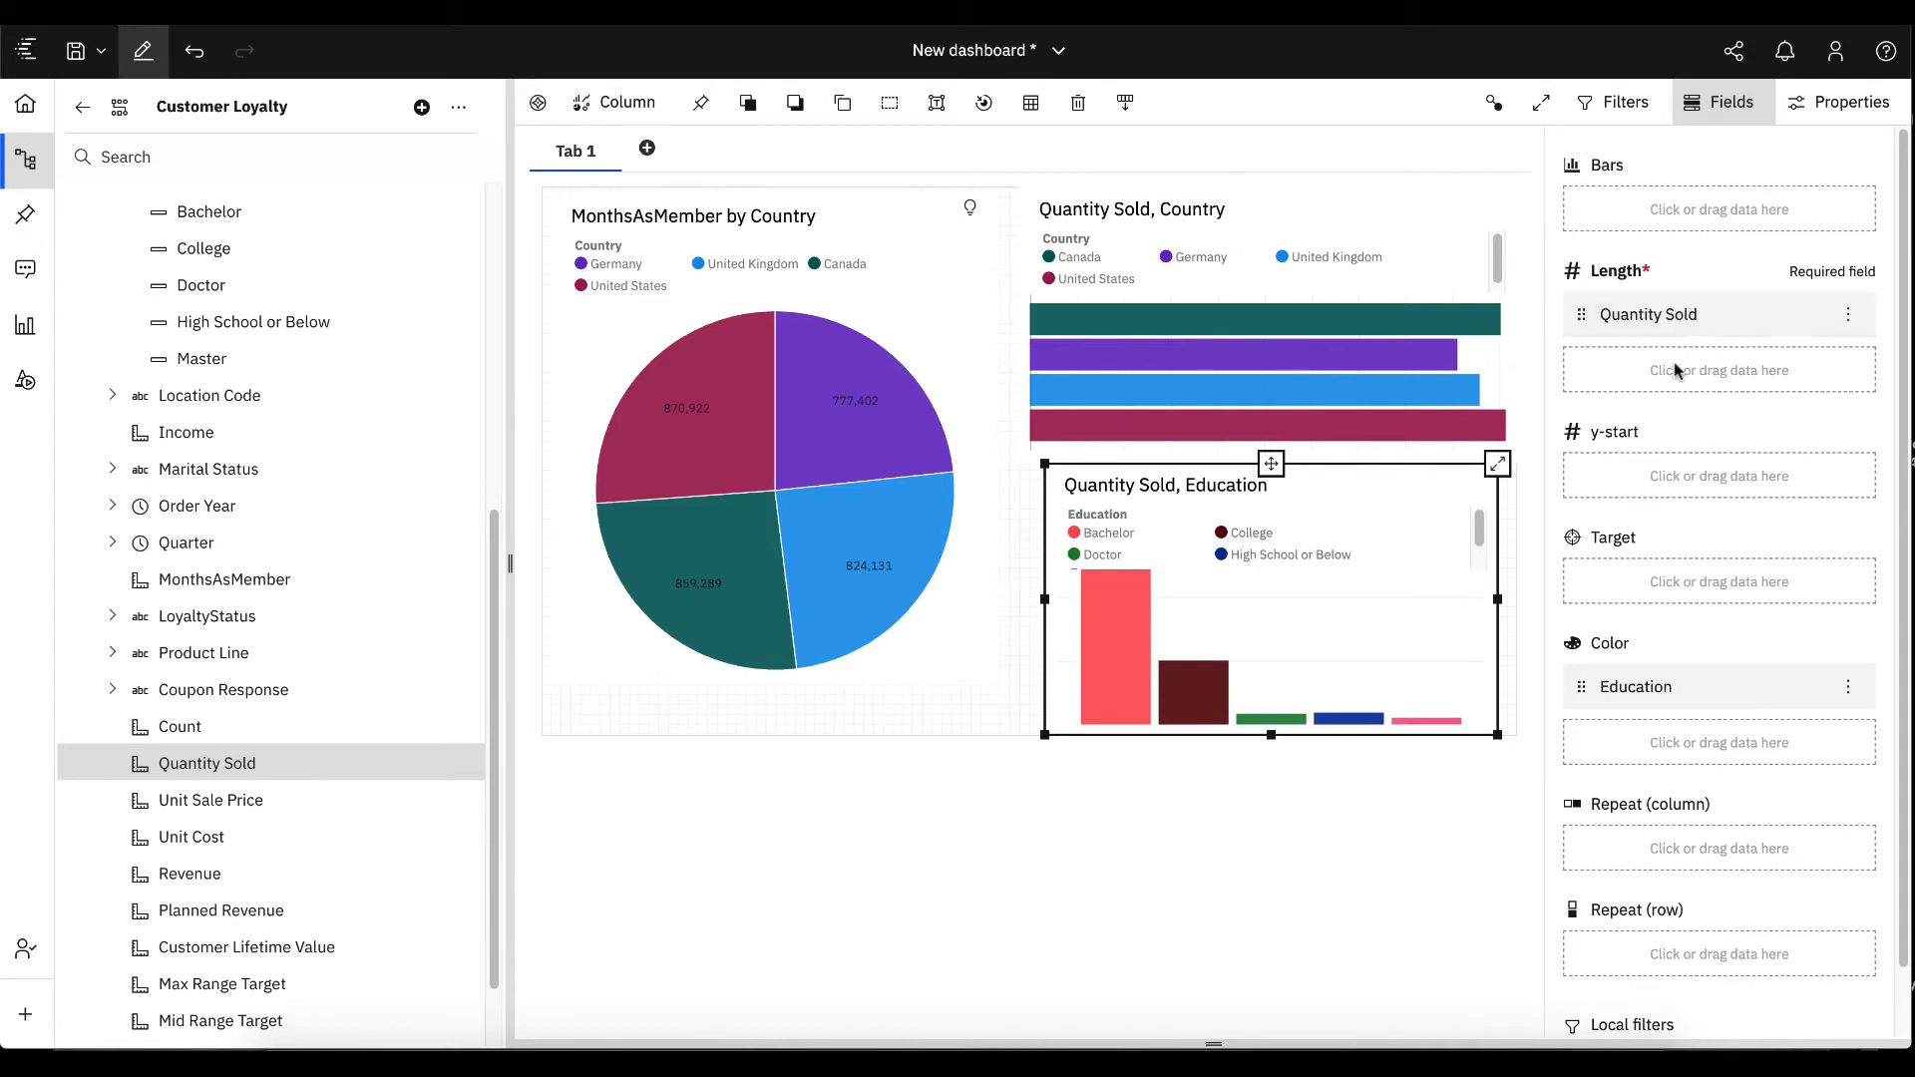
Enlarge the Education column chart to inspect its legend and color properties, and shrink it back below the bar chart.
{"action": "left_click_drag", "start_coordinate": [1044, 464], "coordinate": [960, 314]}
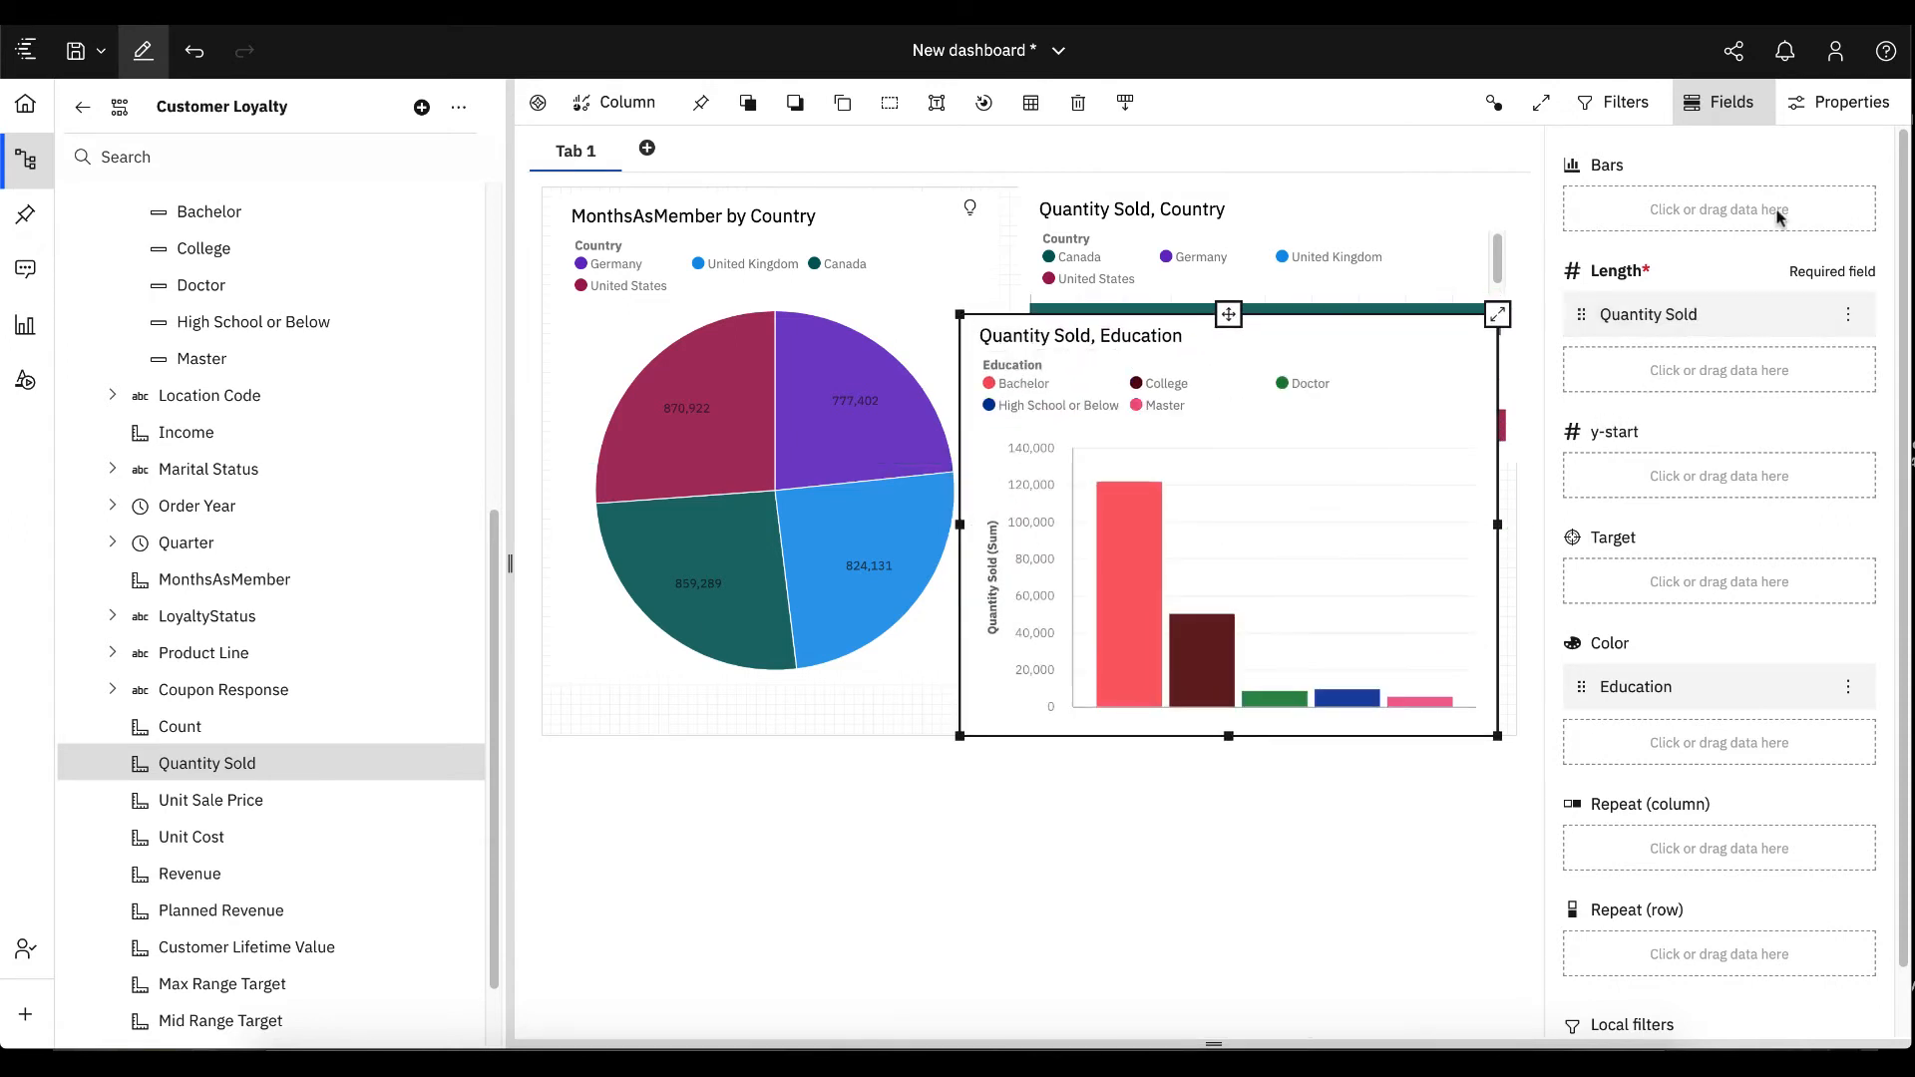
{"action": "left_click", "coordinate": [1833, 104]}
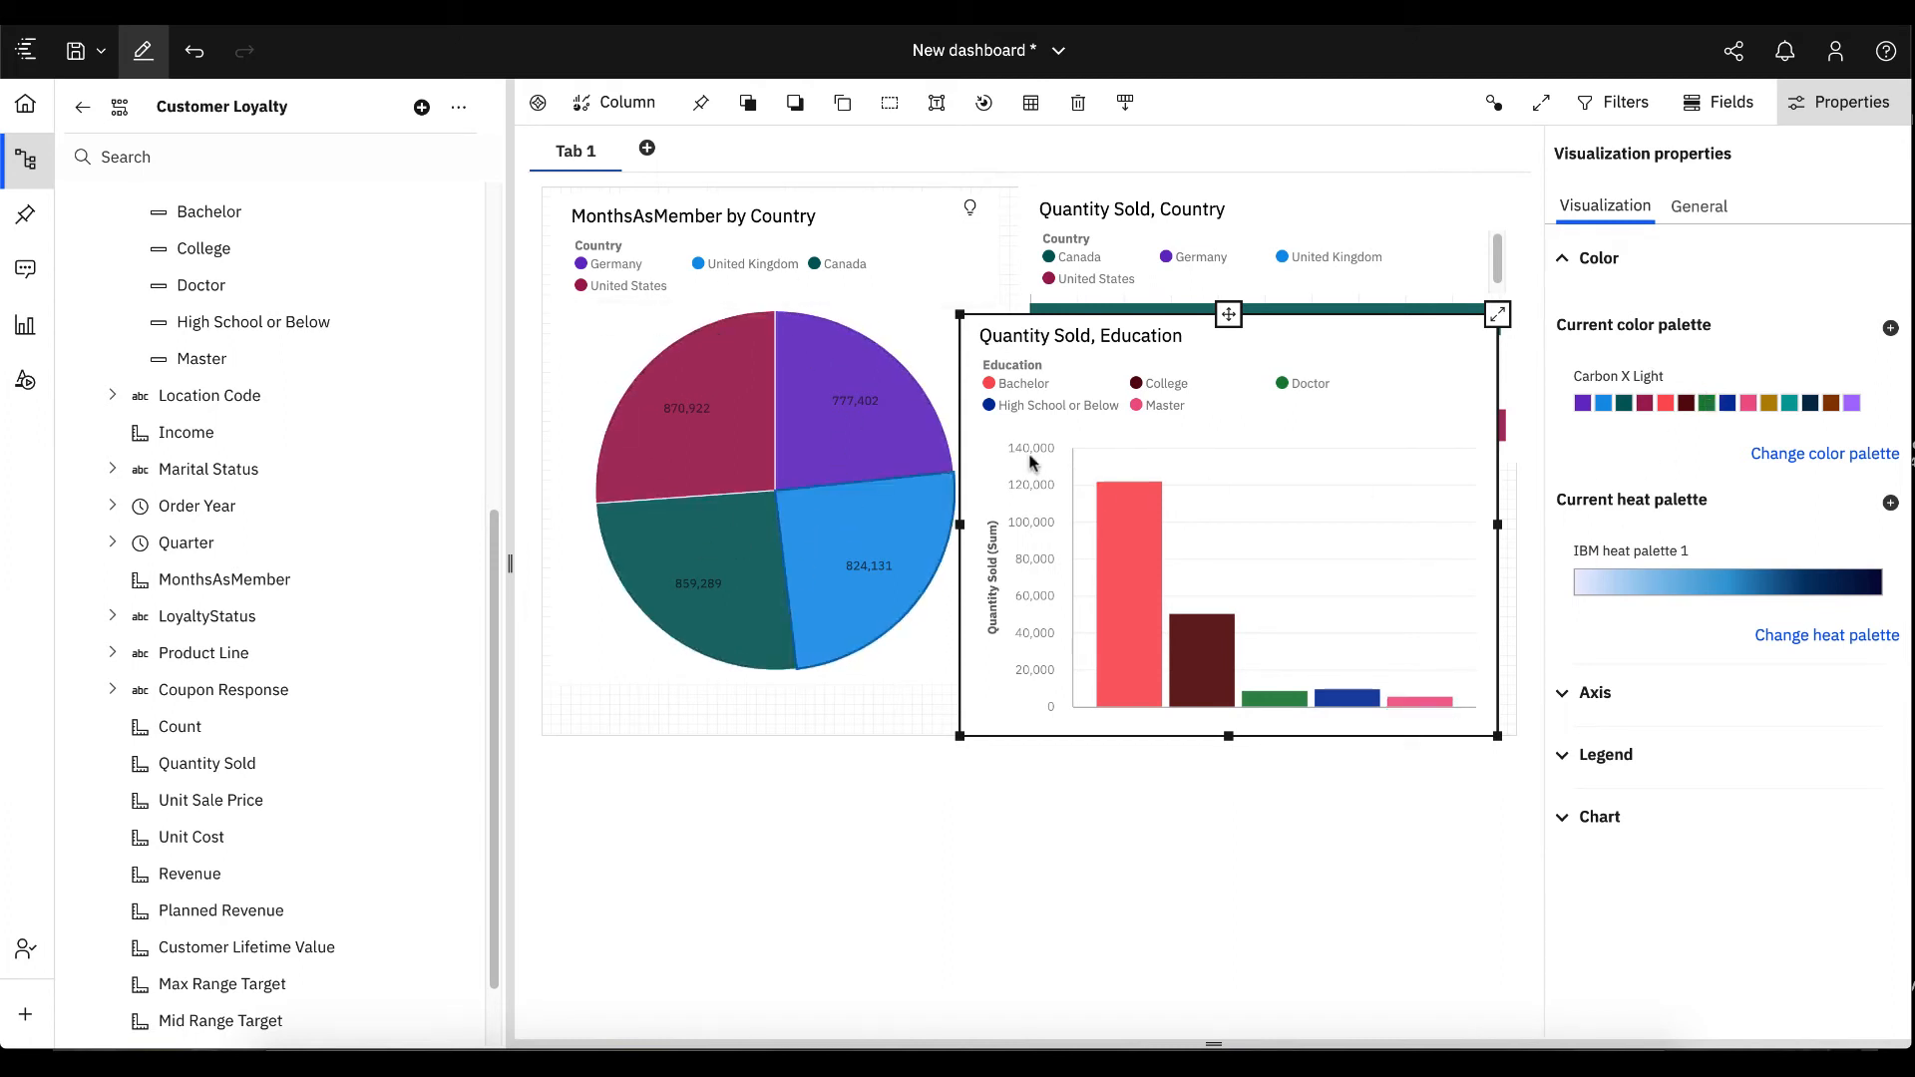
{"action": "left_click_drag", "start_coordinate": [985, 308], "coordinate": [1022, 439]}
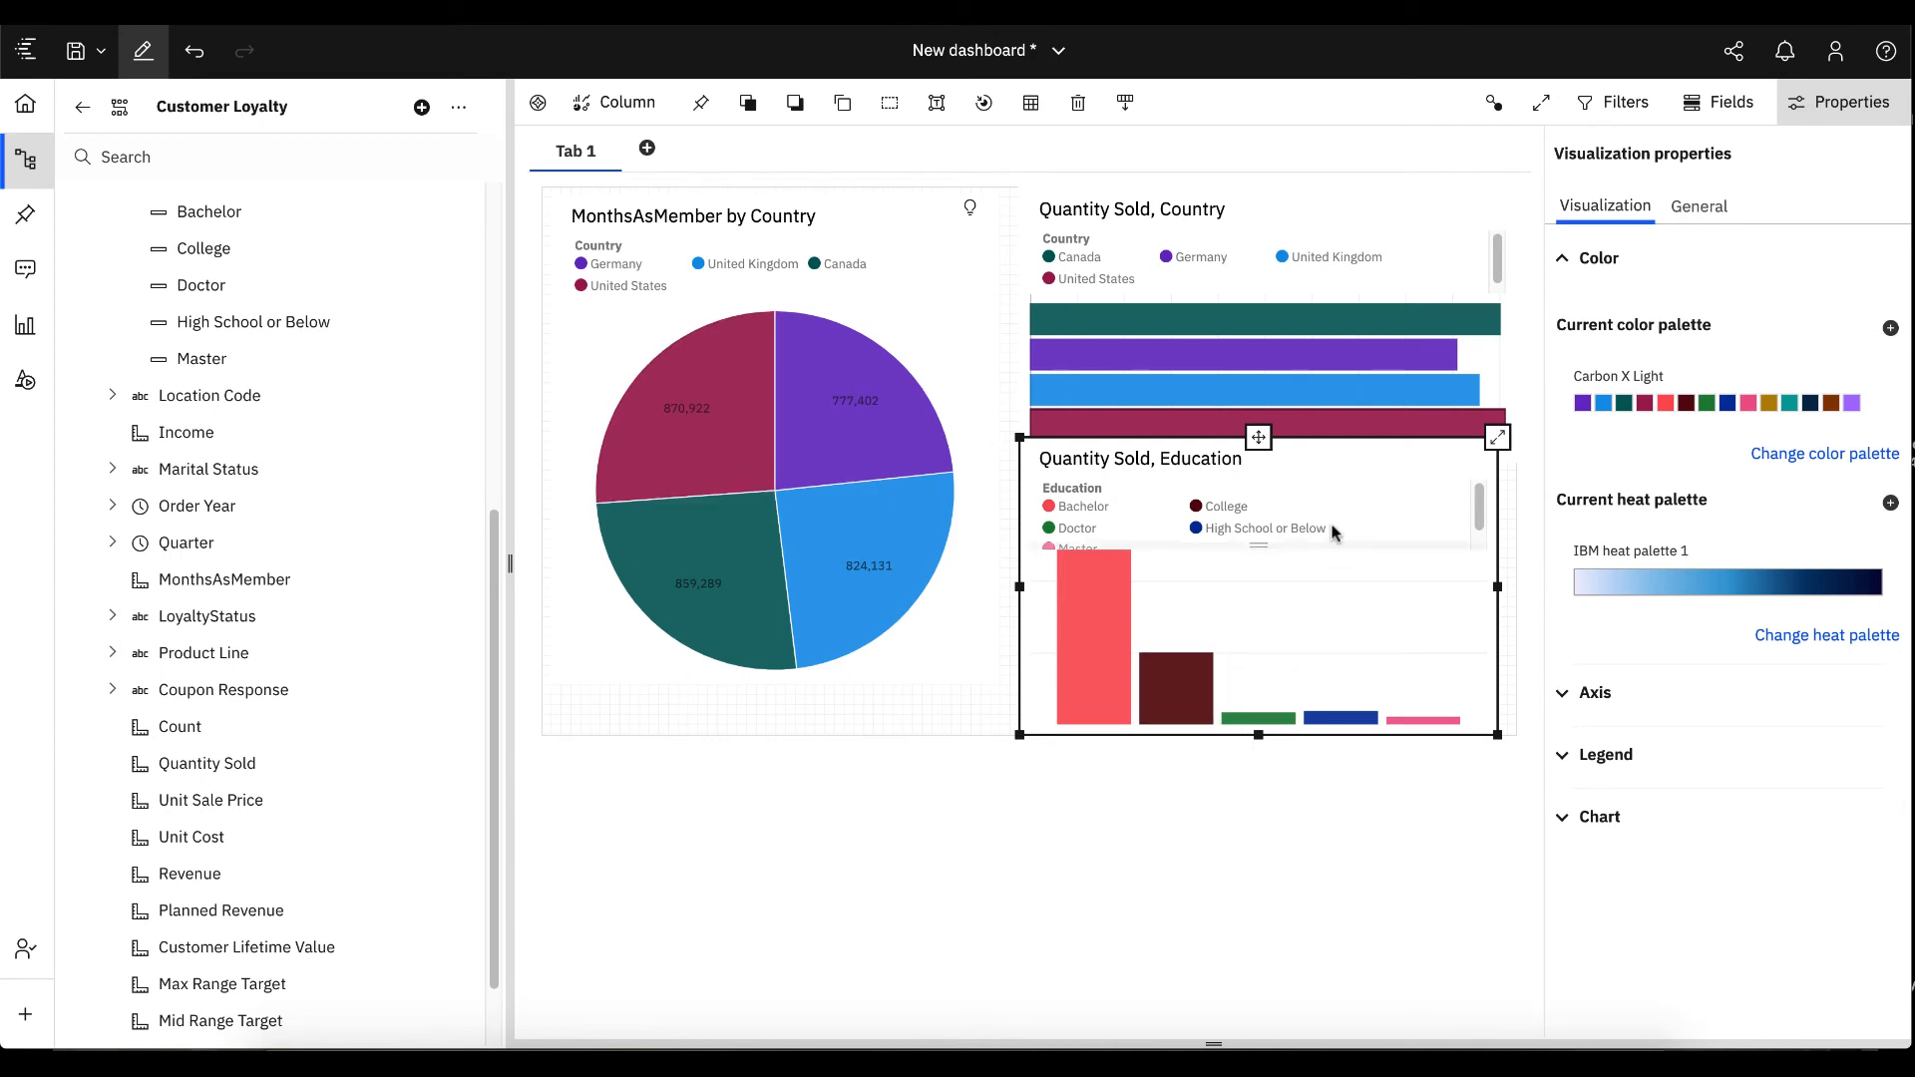
Delete the Education column chart and turn off Color consistency in the dashboard's advanced properties.
{"action": "key", "text": "Delete"}
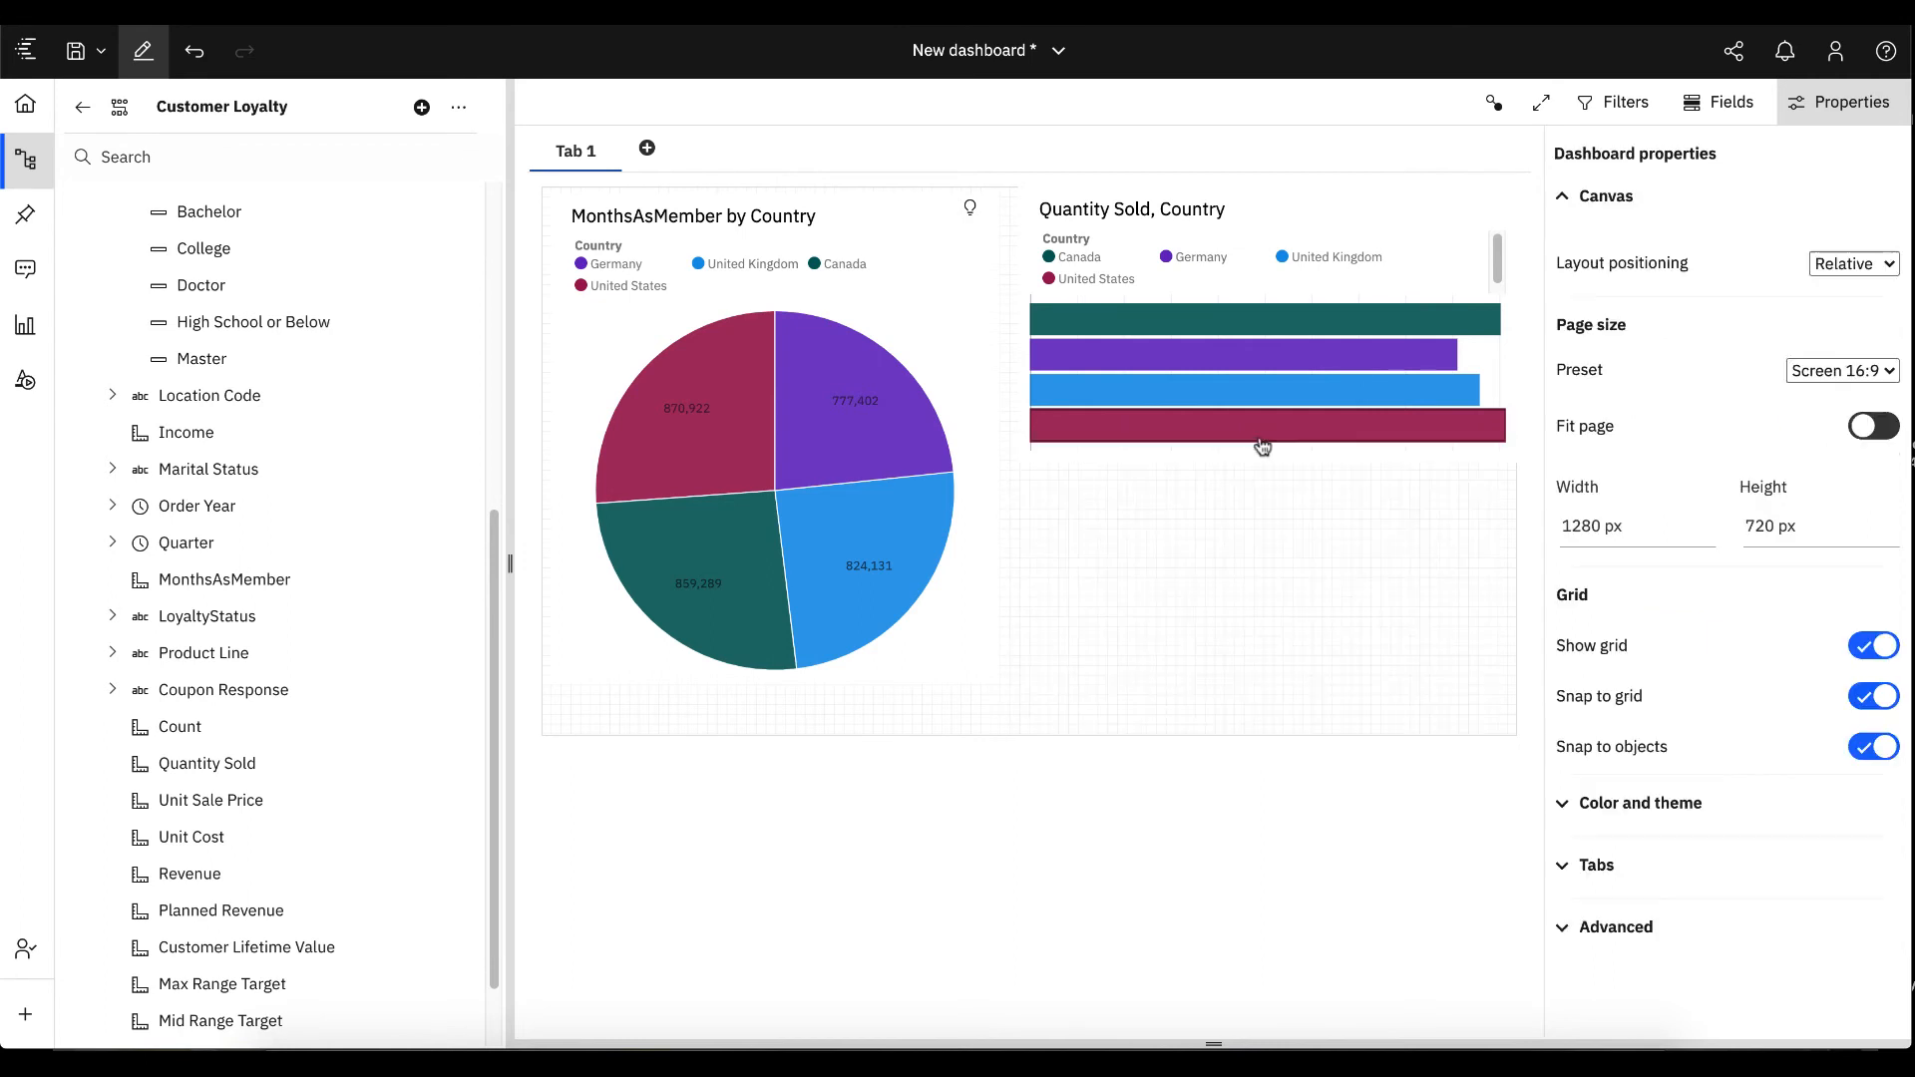
{"action": "left_click", "coordinate": [1655, 926]}
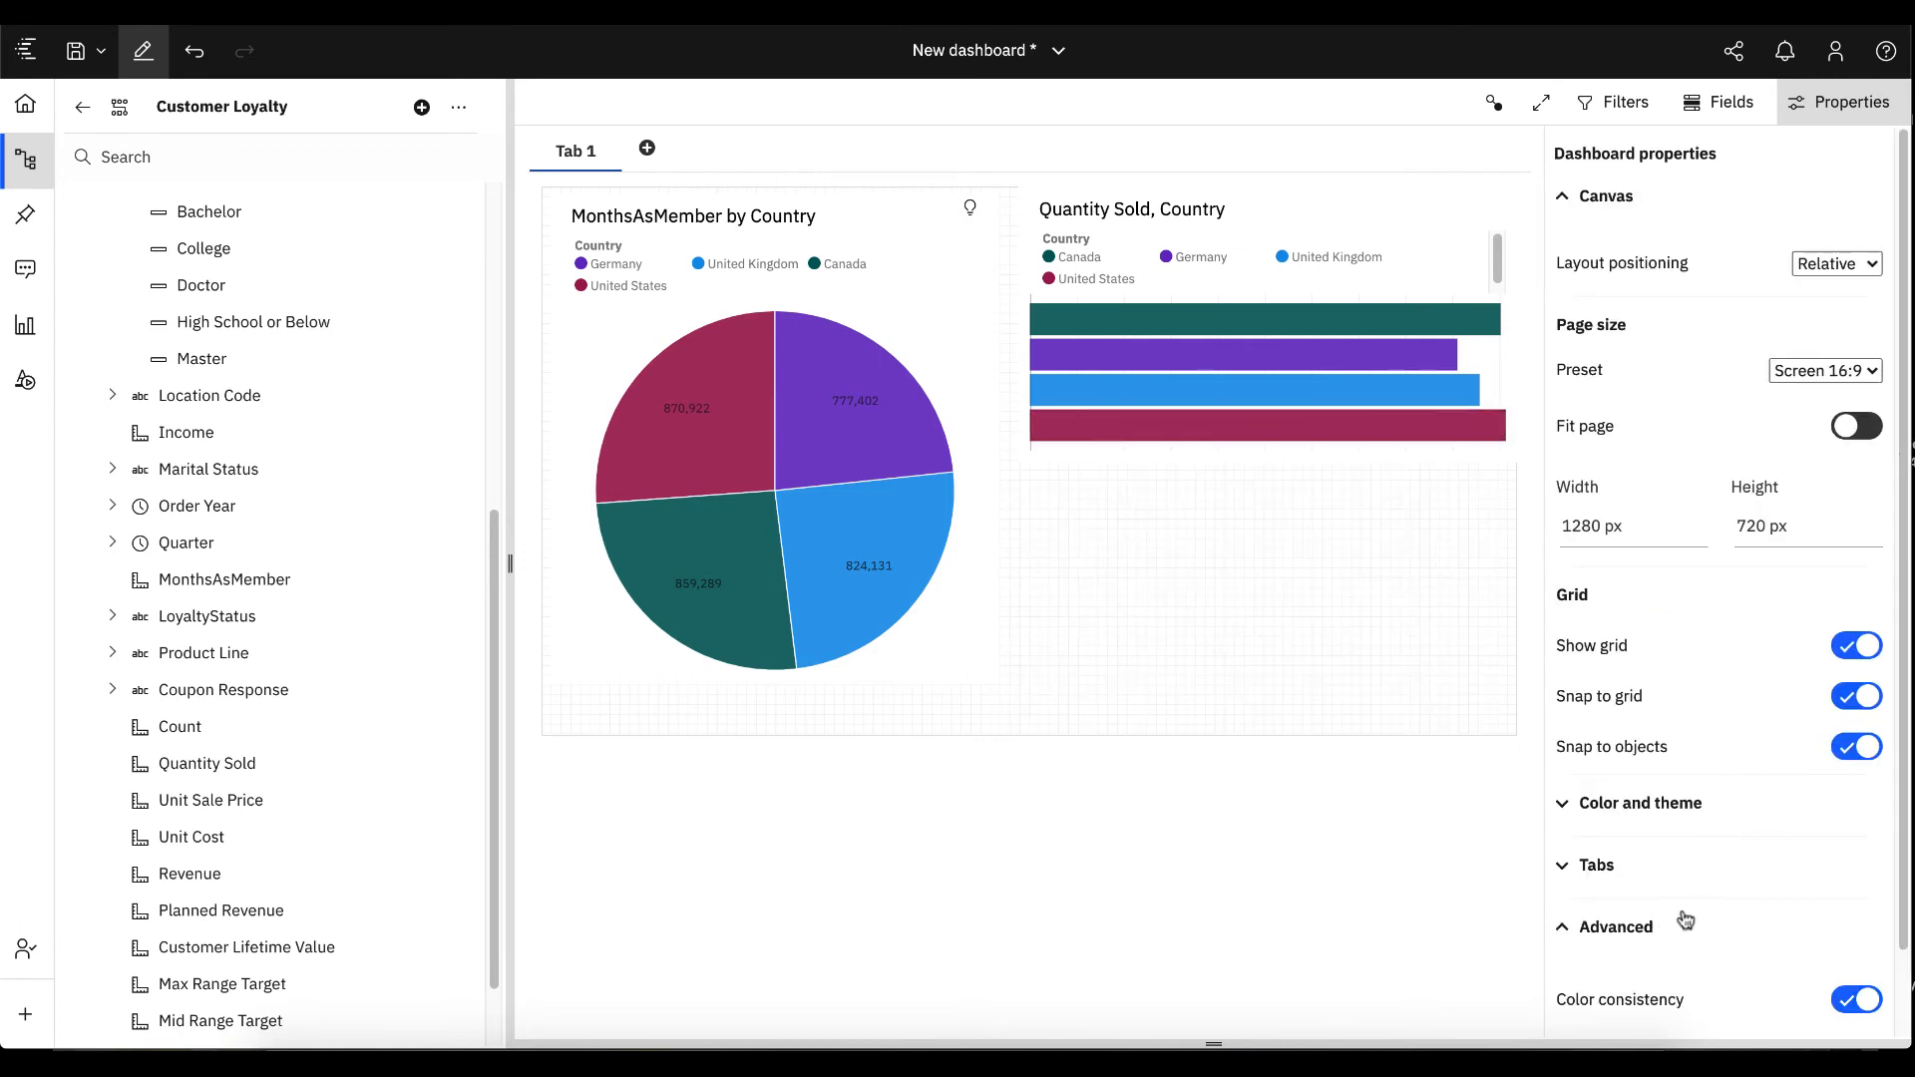
{"action": "left_click", "coordinate": [1844, 910]}
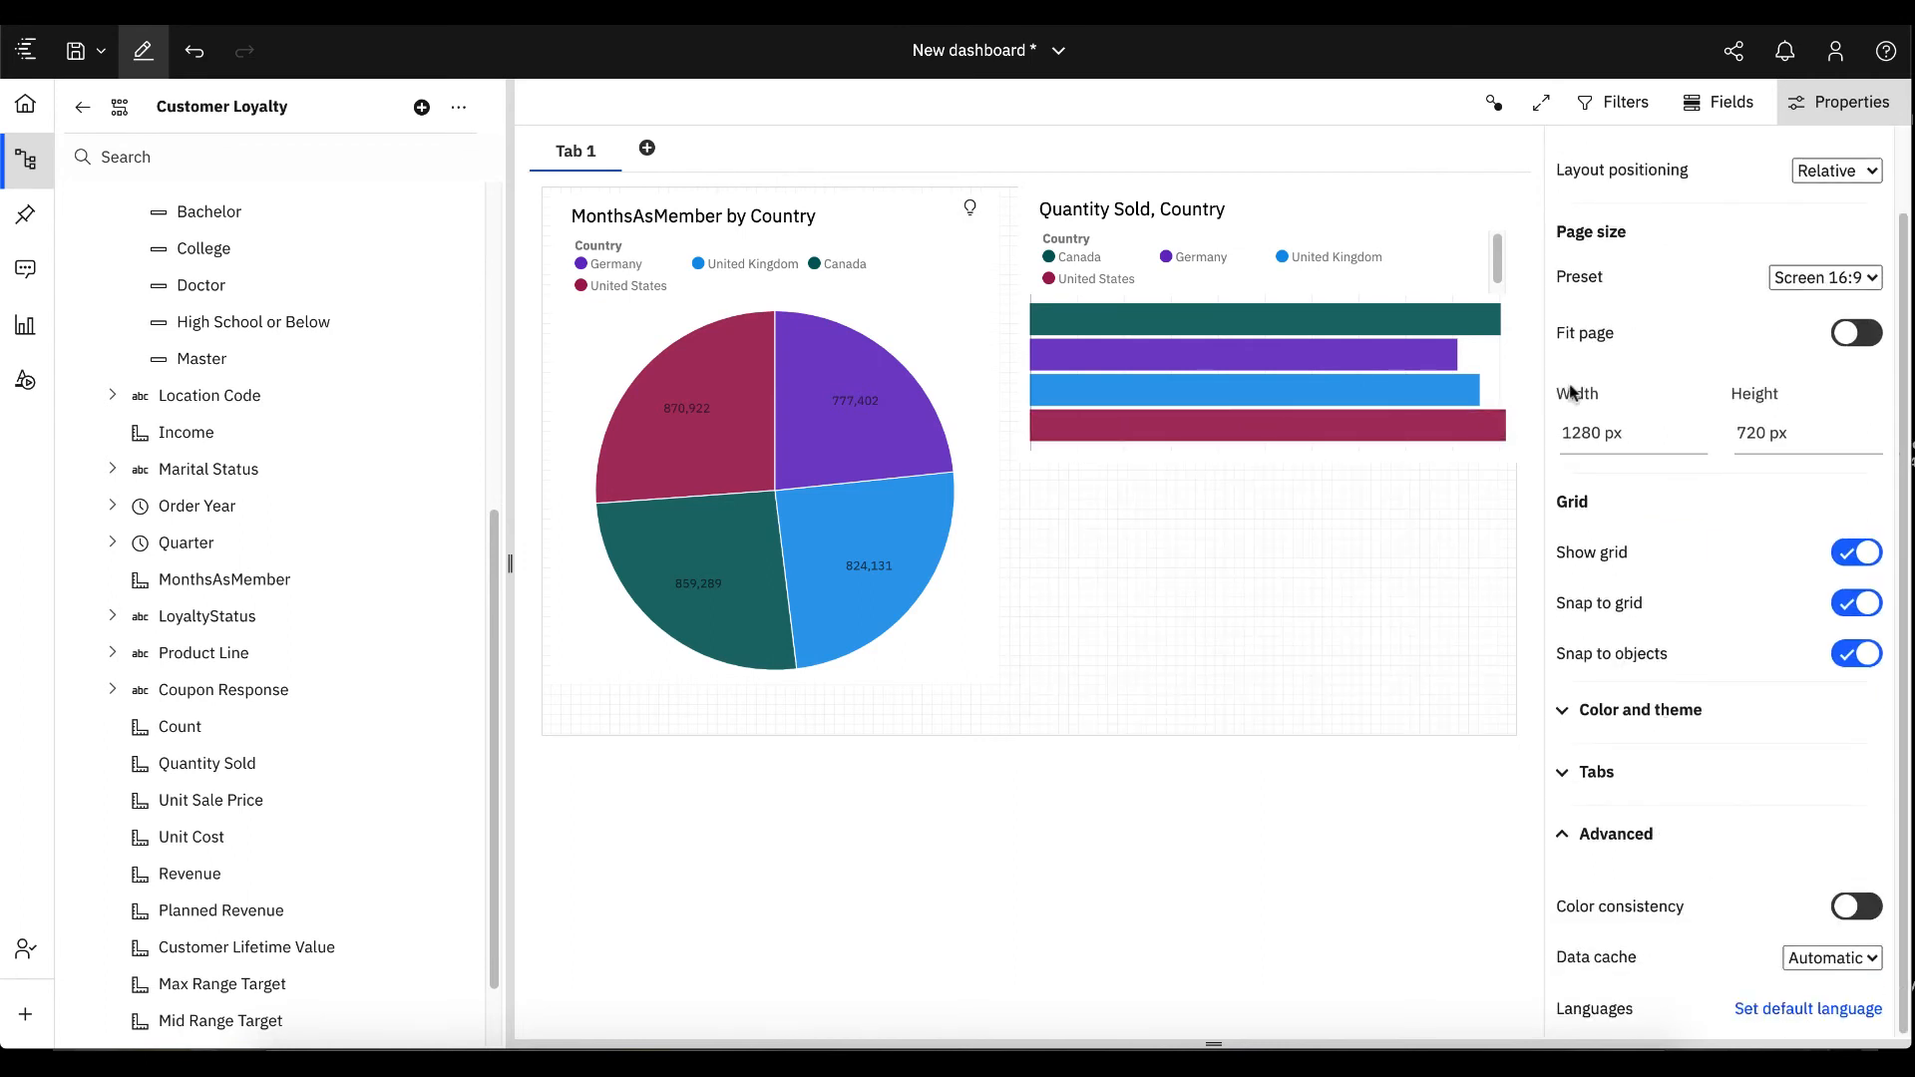
{"action": "left_click", "coordinate": [1870, 112]}
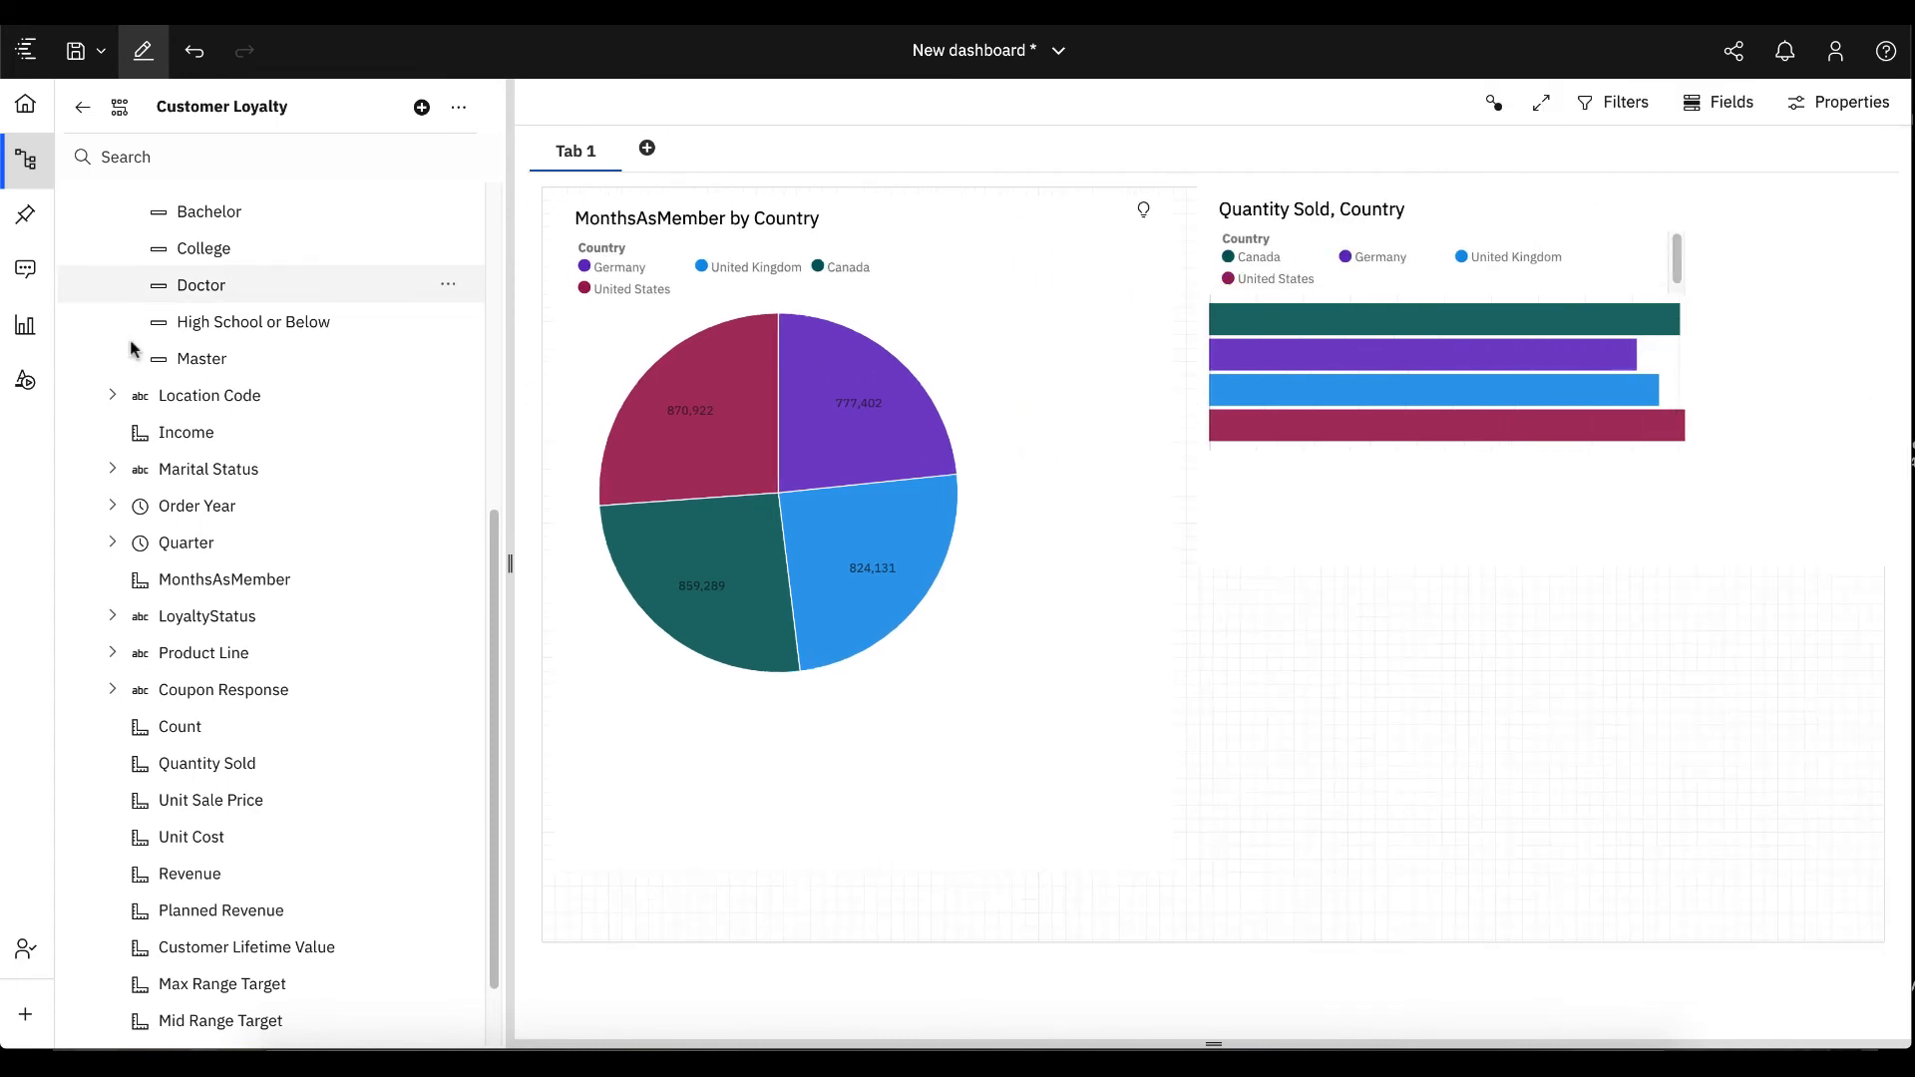
Add a new column visualization below the bar chart and widen it to the canvas's right edge.
{"action": "left_click", "coordinate": [27, 329]}
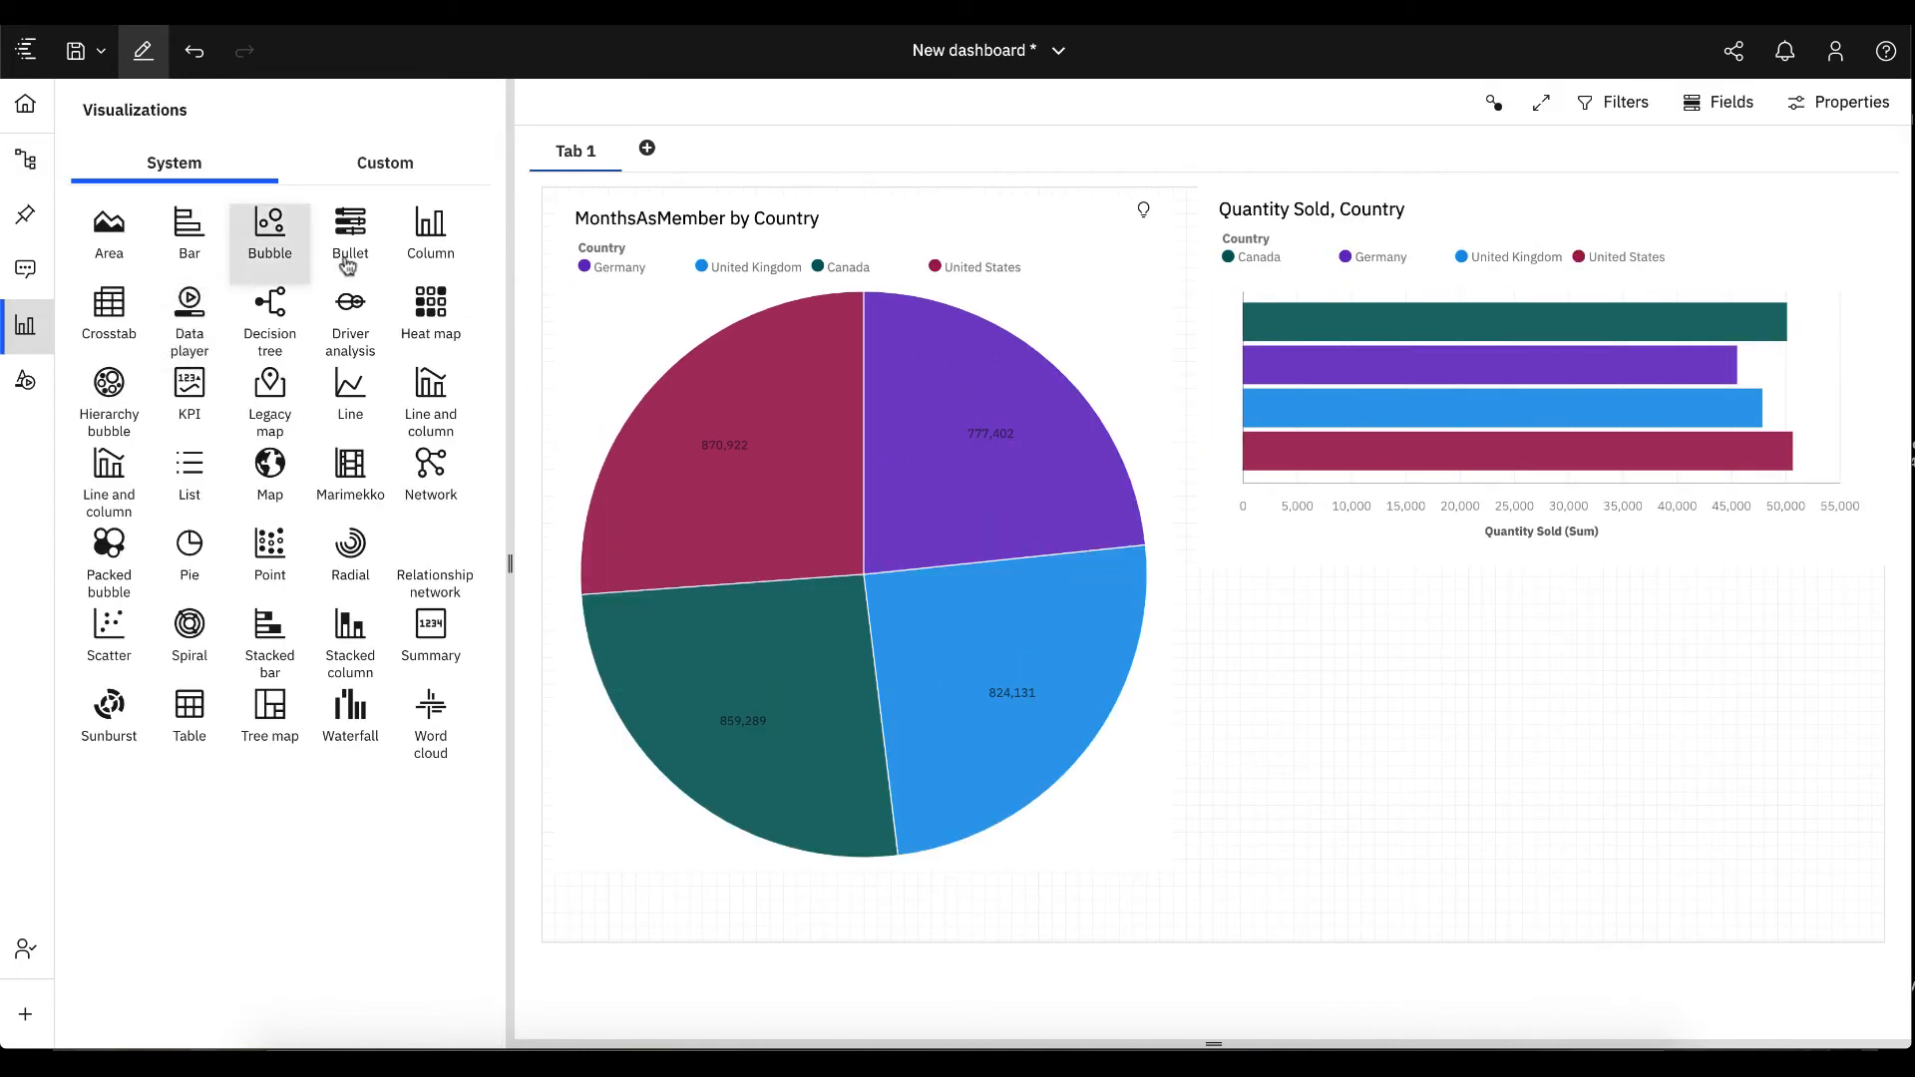
{"action": "left_click_drag", "start_coordinate": [416, 255], "coordinate": [1268, 800]}
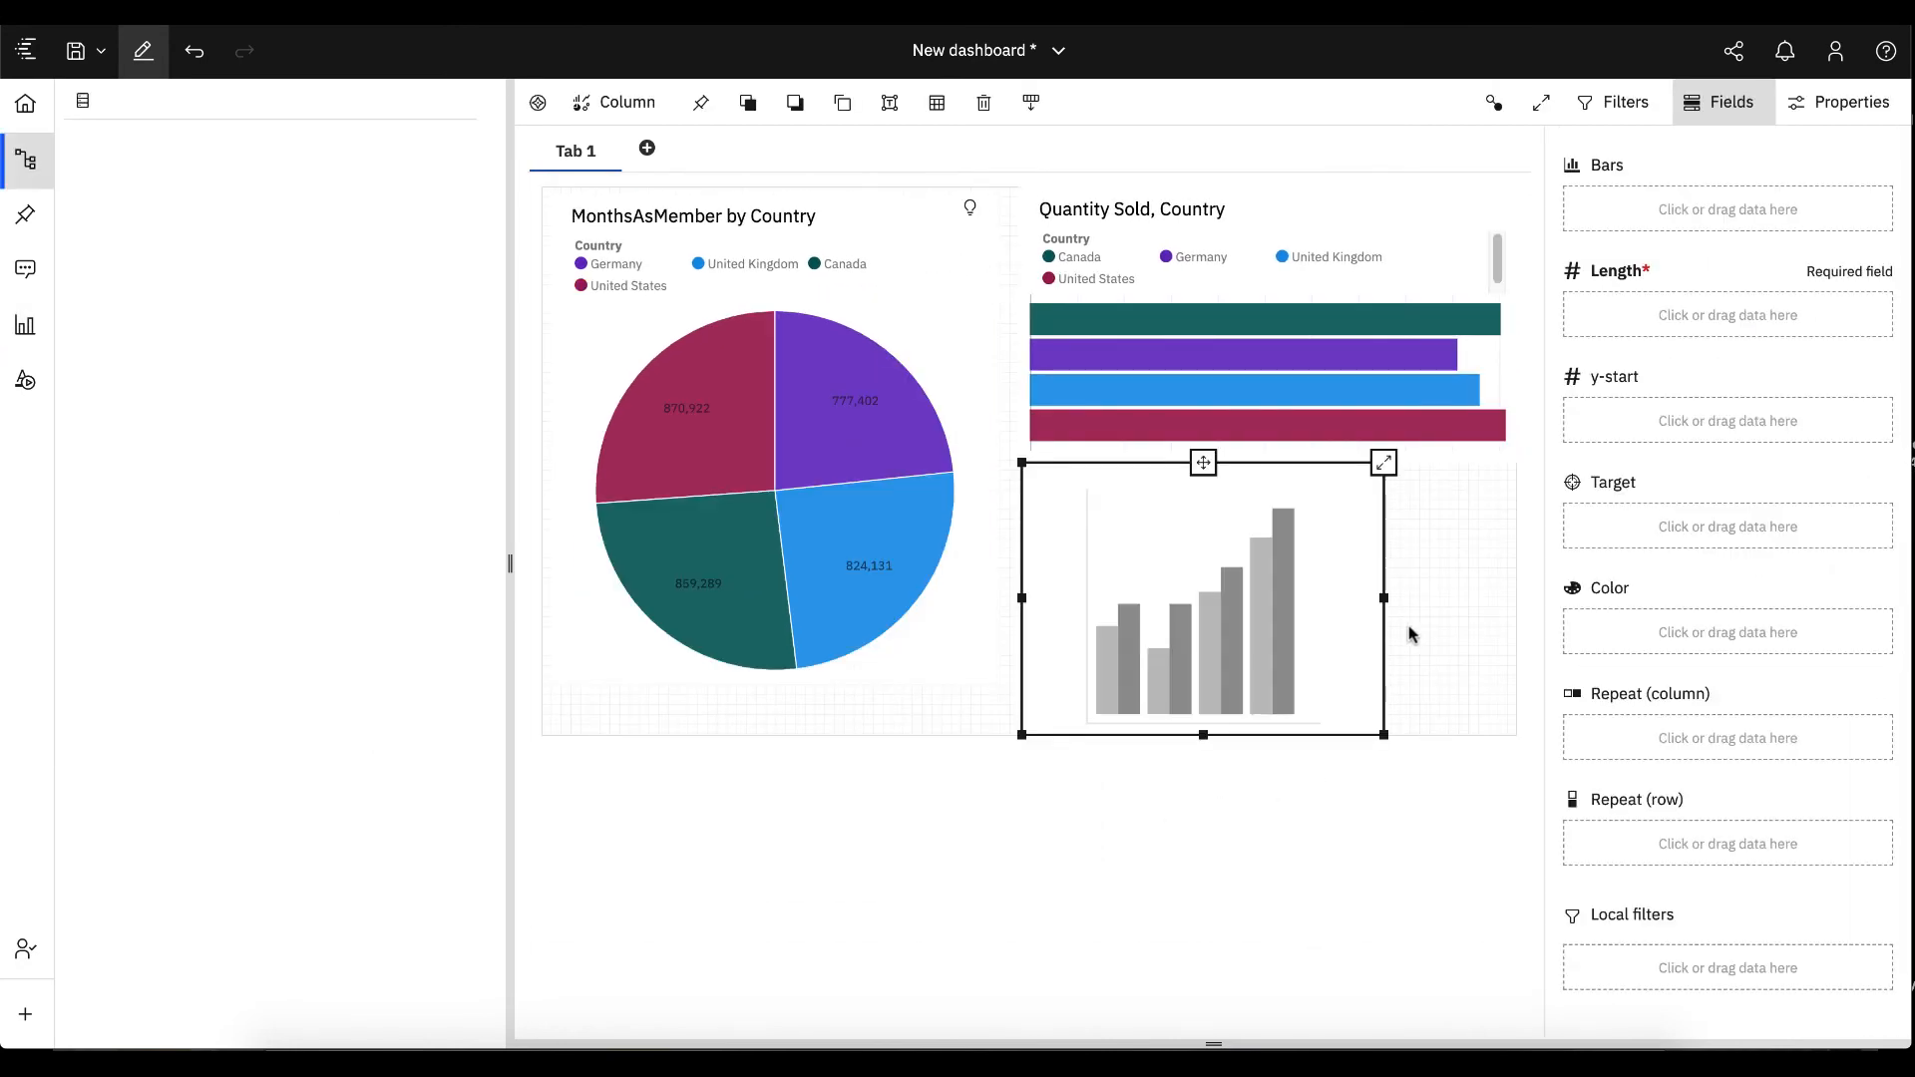
{"action": "left_click_drag", "start_coordinate": [1393, 605], "coordinate": [1518, 598]}
Apply the custom Carbon X Light color palette to the new column visualization.
{"action": "left_click", "coordinate": [1840, 102]}
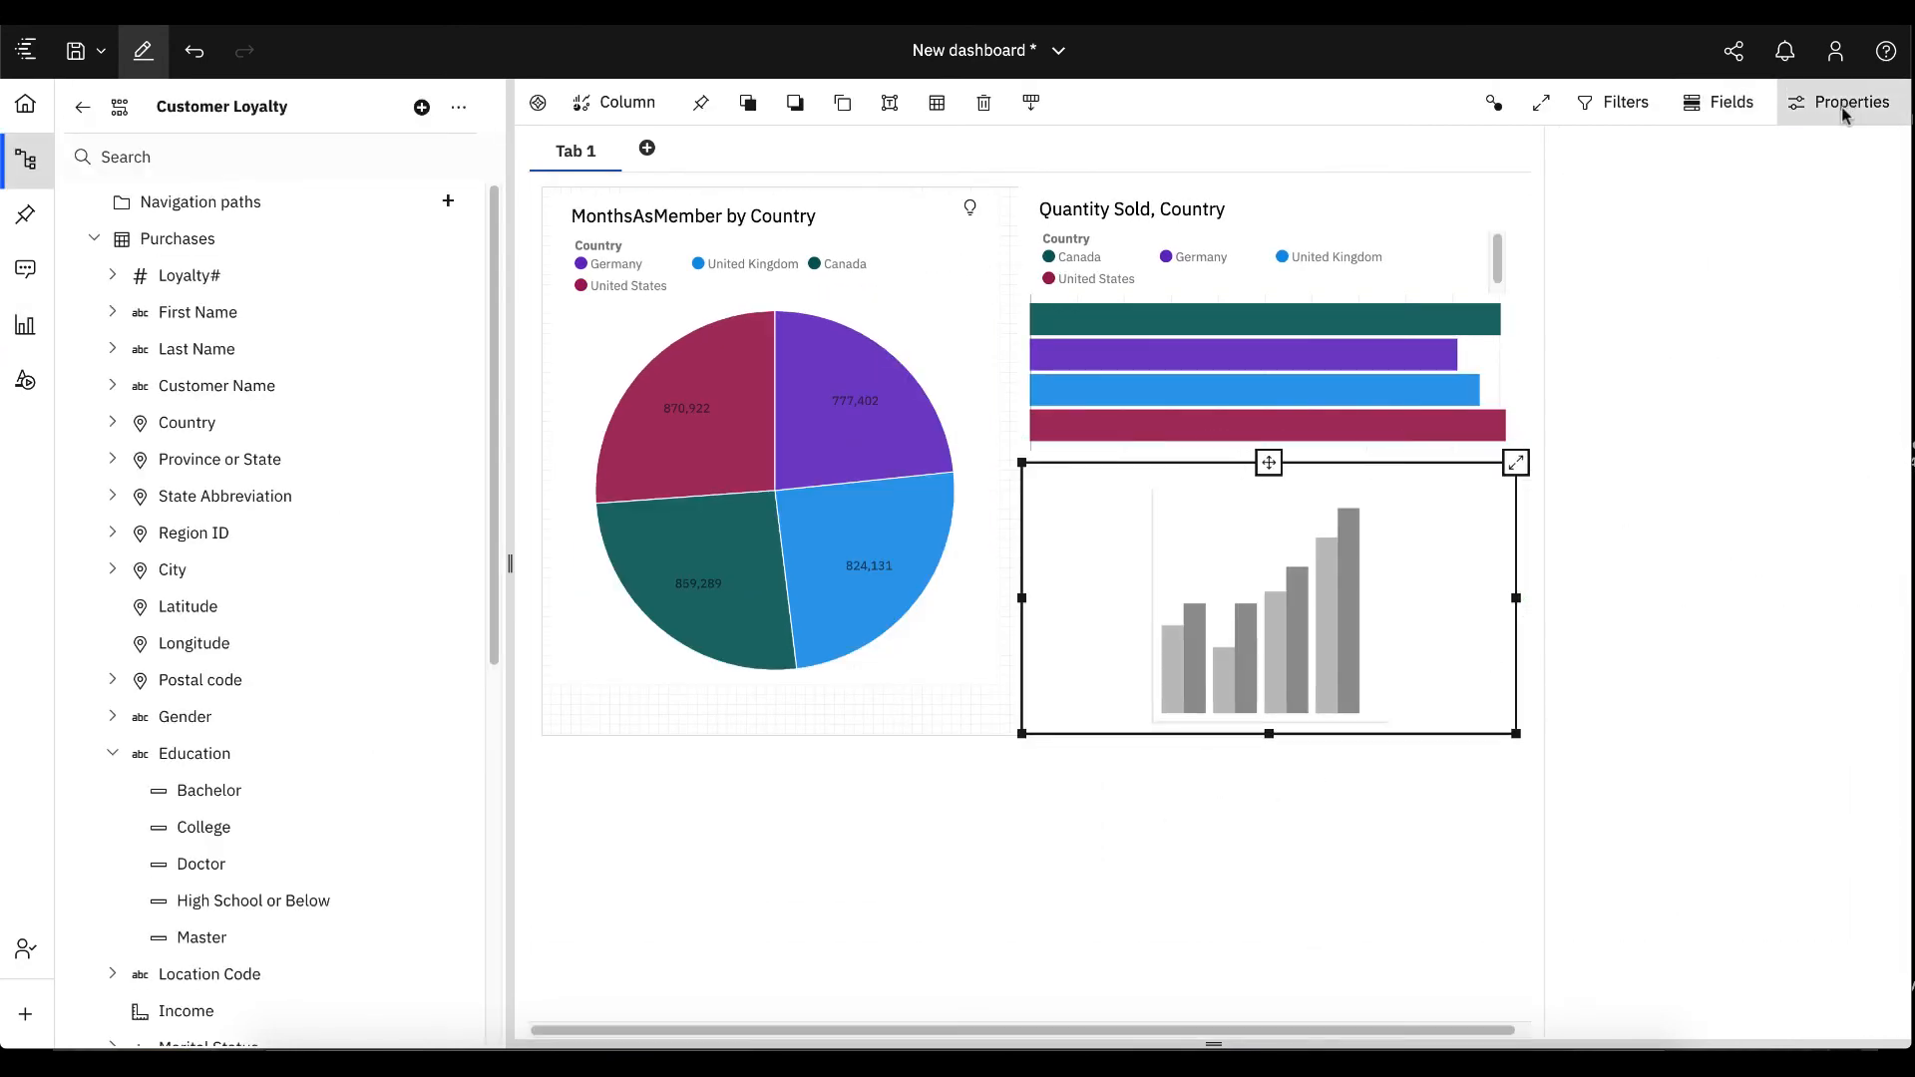
{"action": "left_click", "coordinate": [1811, 474]}
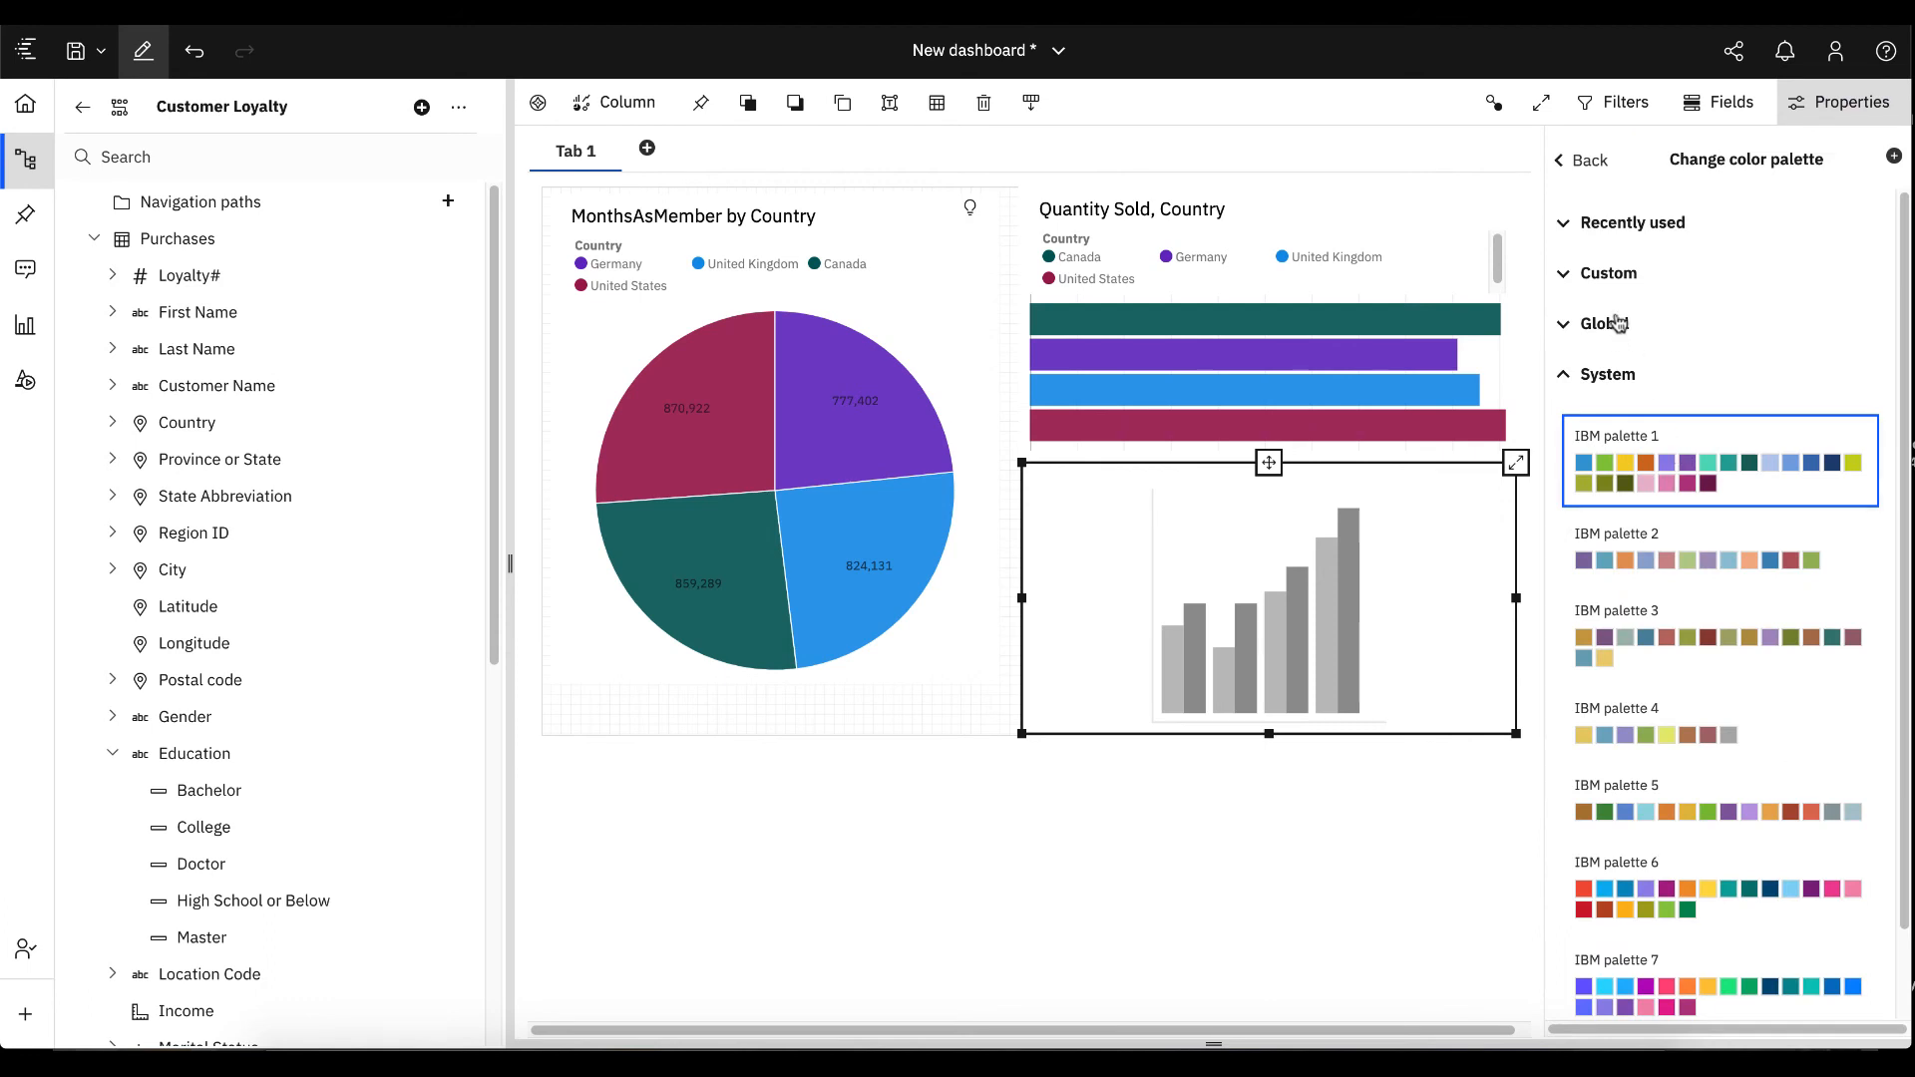
{"action": "left_click", "coordinate": [1603, 283]}
{"action": "left_click", "coordinate": [1636, 317]}
{"action": "left_click", "coordinate": [1586, 164]}
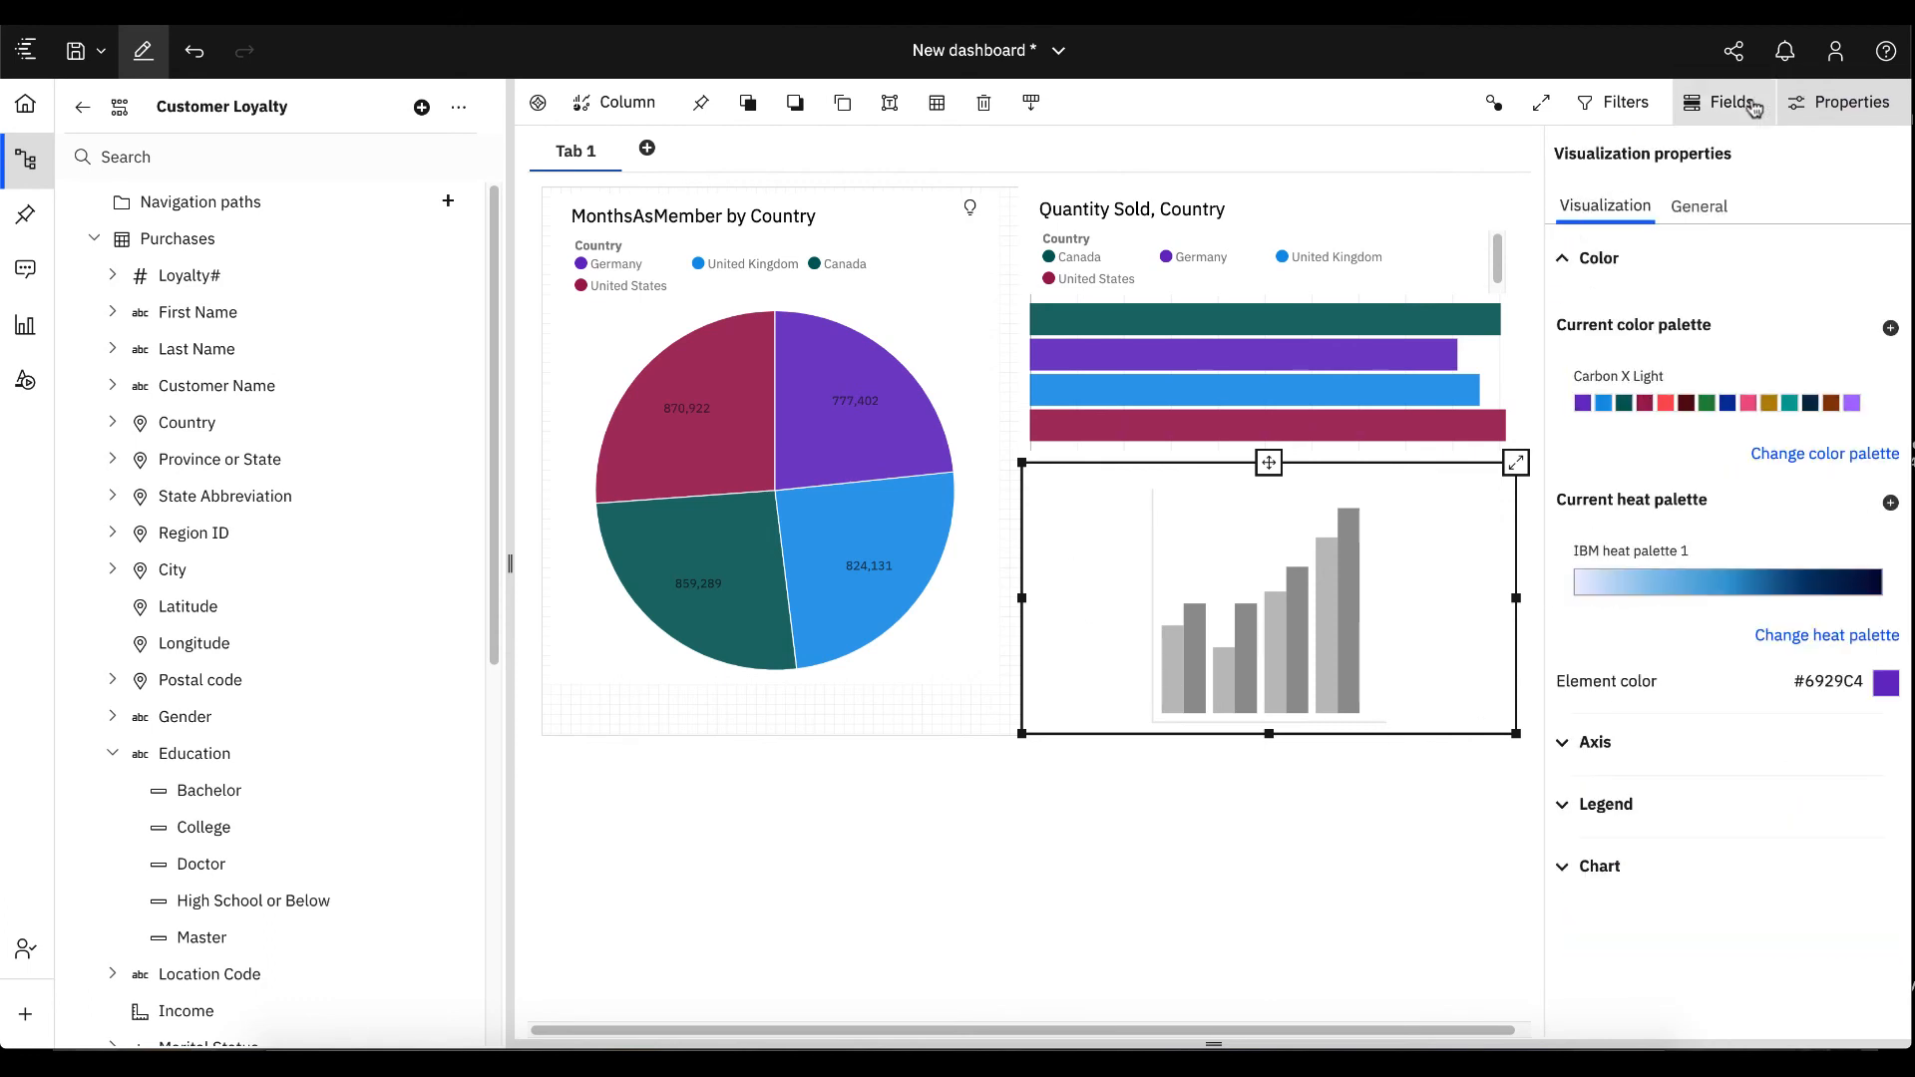
Assign Quantity Sold to the new column chart's Length and Education to its Color.
{"action": "left_click", "coordinate": [1719, 99]}
{"action": "scroll", "coordinate": [243, 838], "scroll_direction": "down", "scroll_amount": 3}
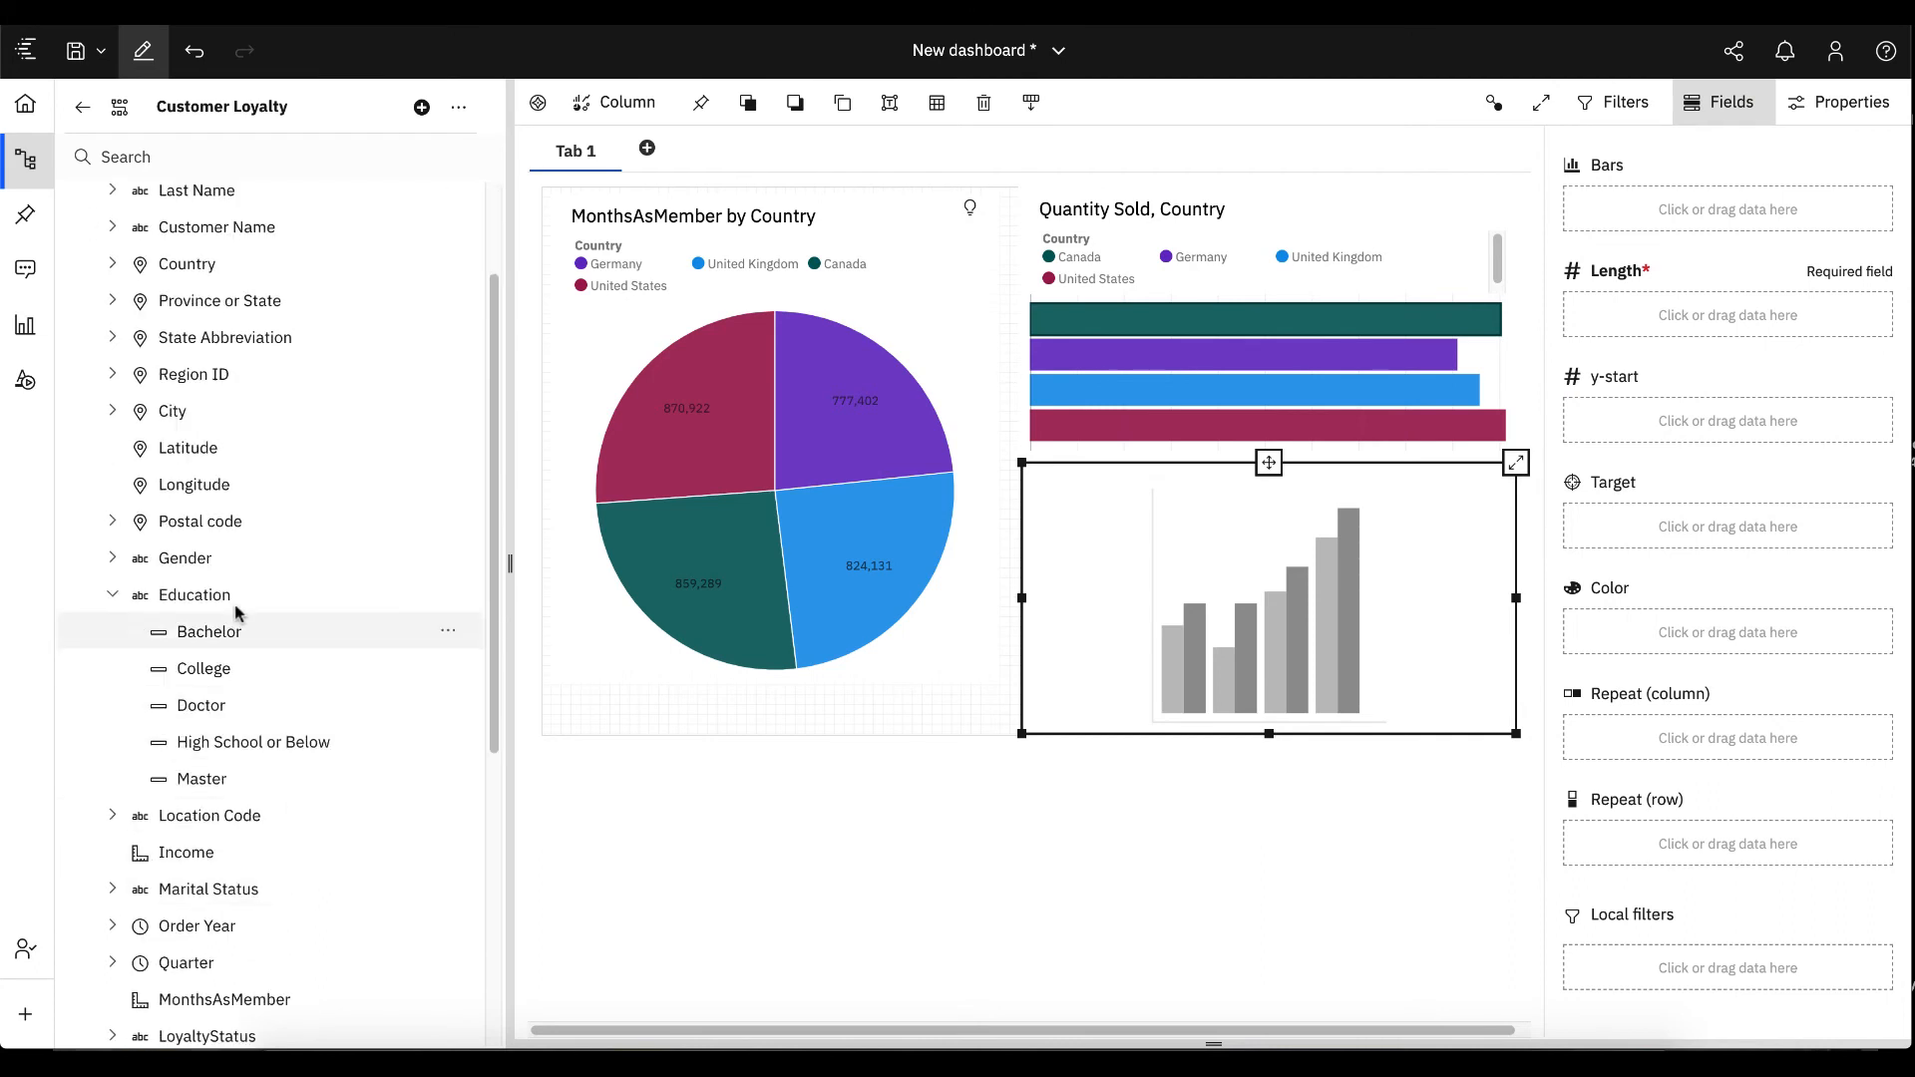
{"action": "scroll", "coordinate": [224, 897], "scroll_direction": "down", "scroll_amount": 3}
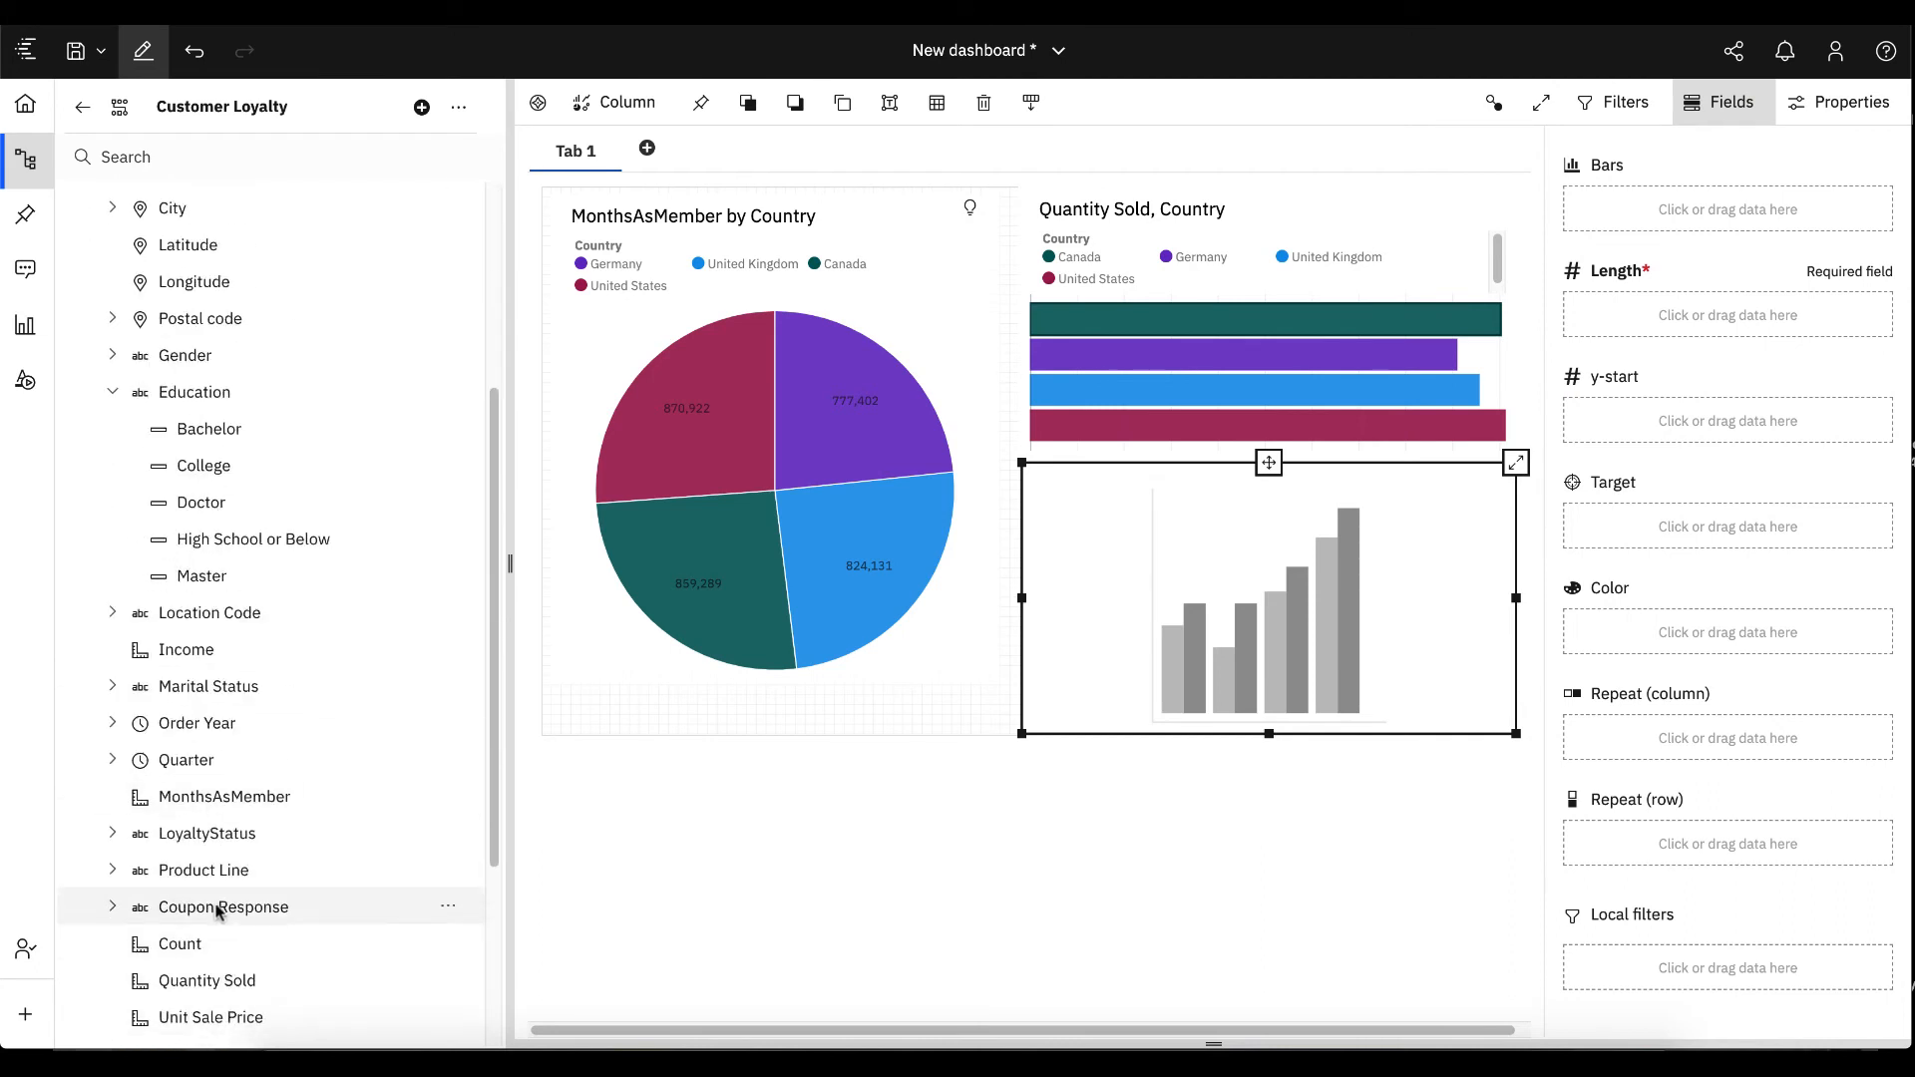
{"action": "left_click_drag", "start_coordinate": [204, 992], "coordinate": [1648, 329]}
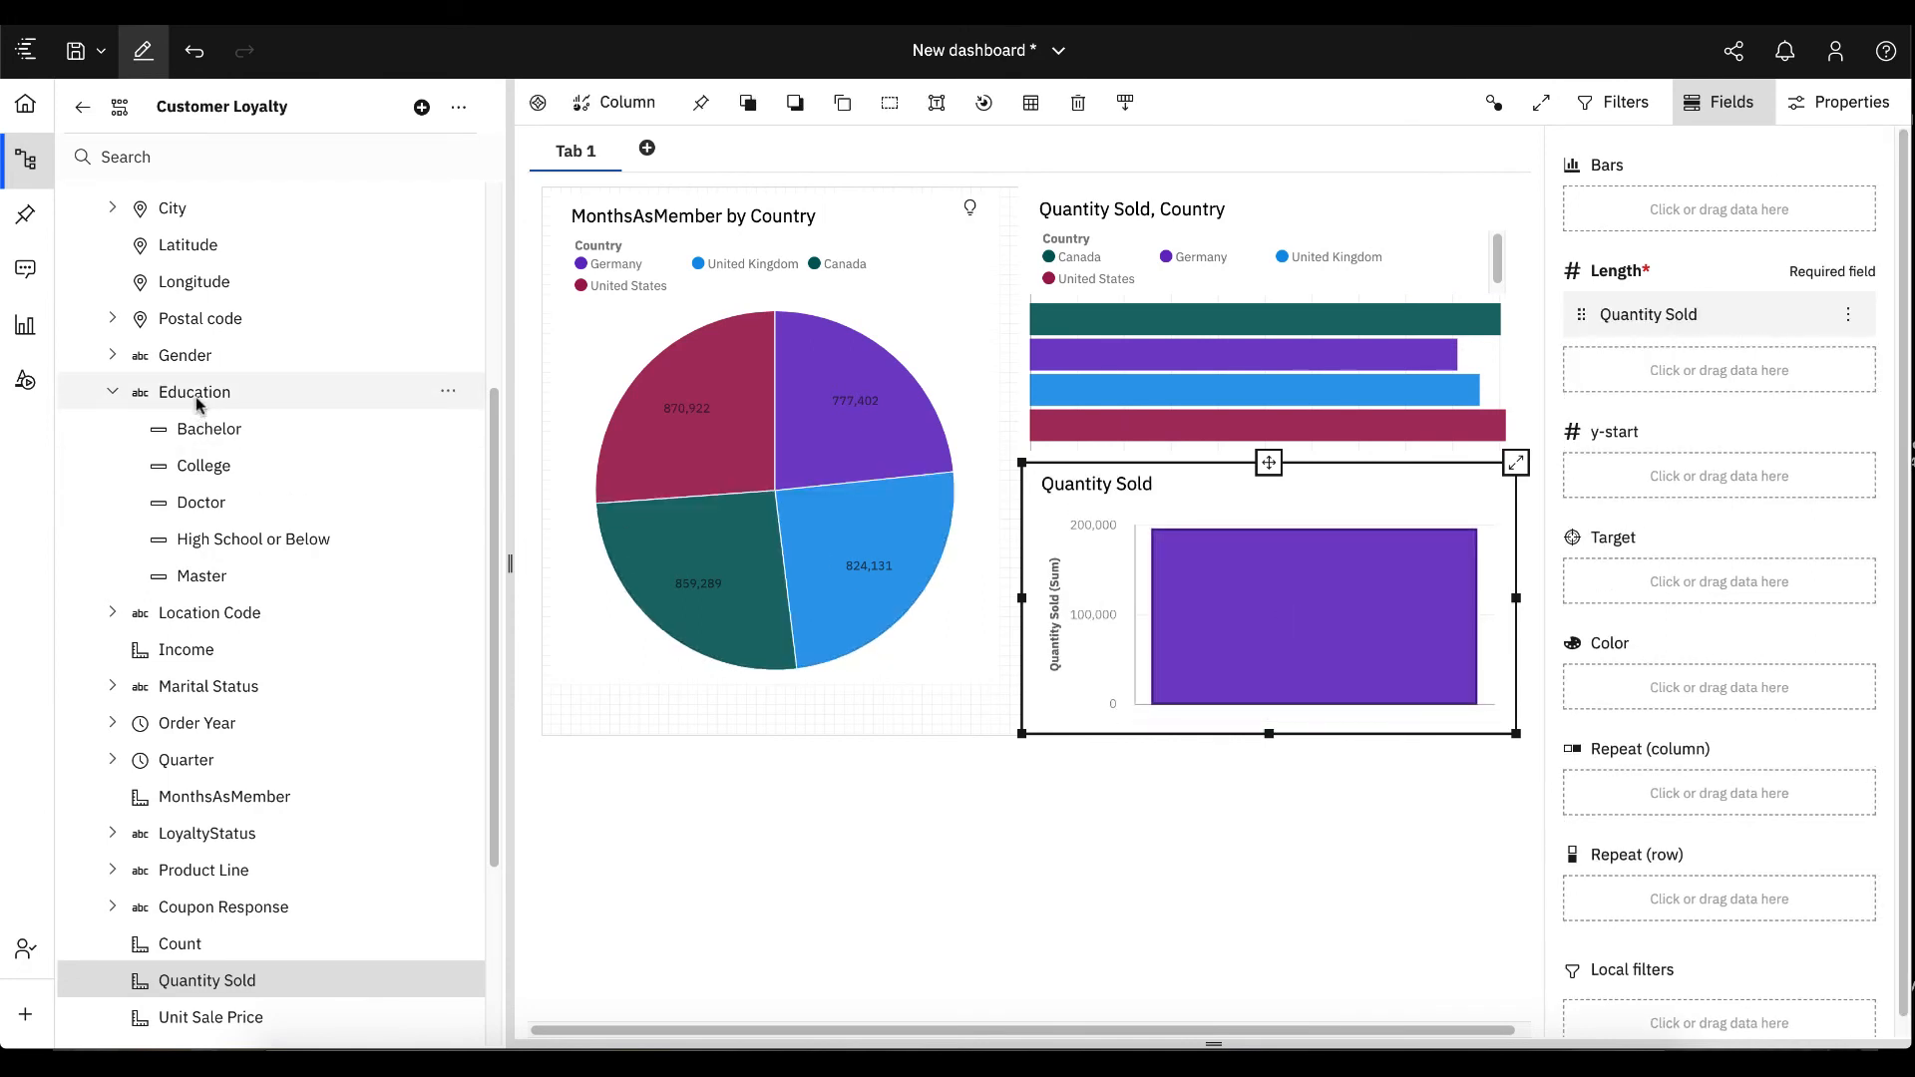
{"action": "left_click_drag", "start_coordinate": [196, 401], "coordinate": [1735, 673]}
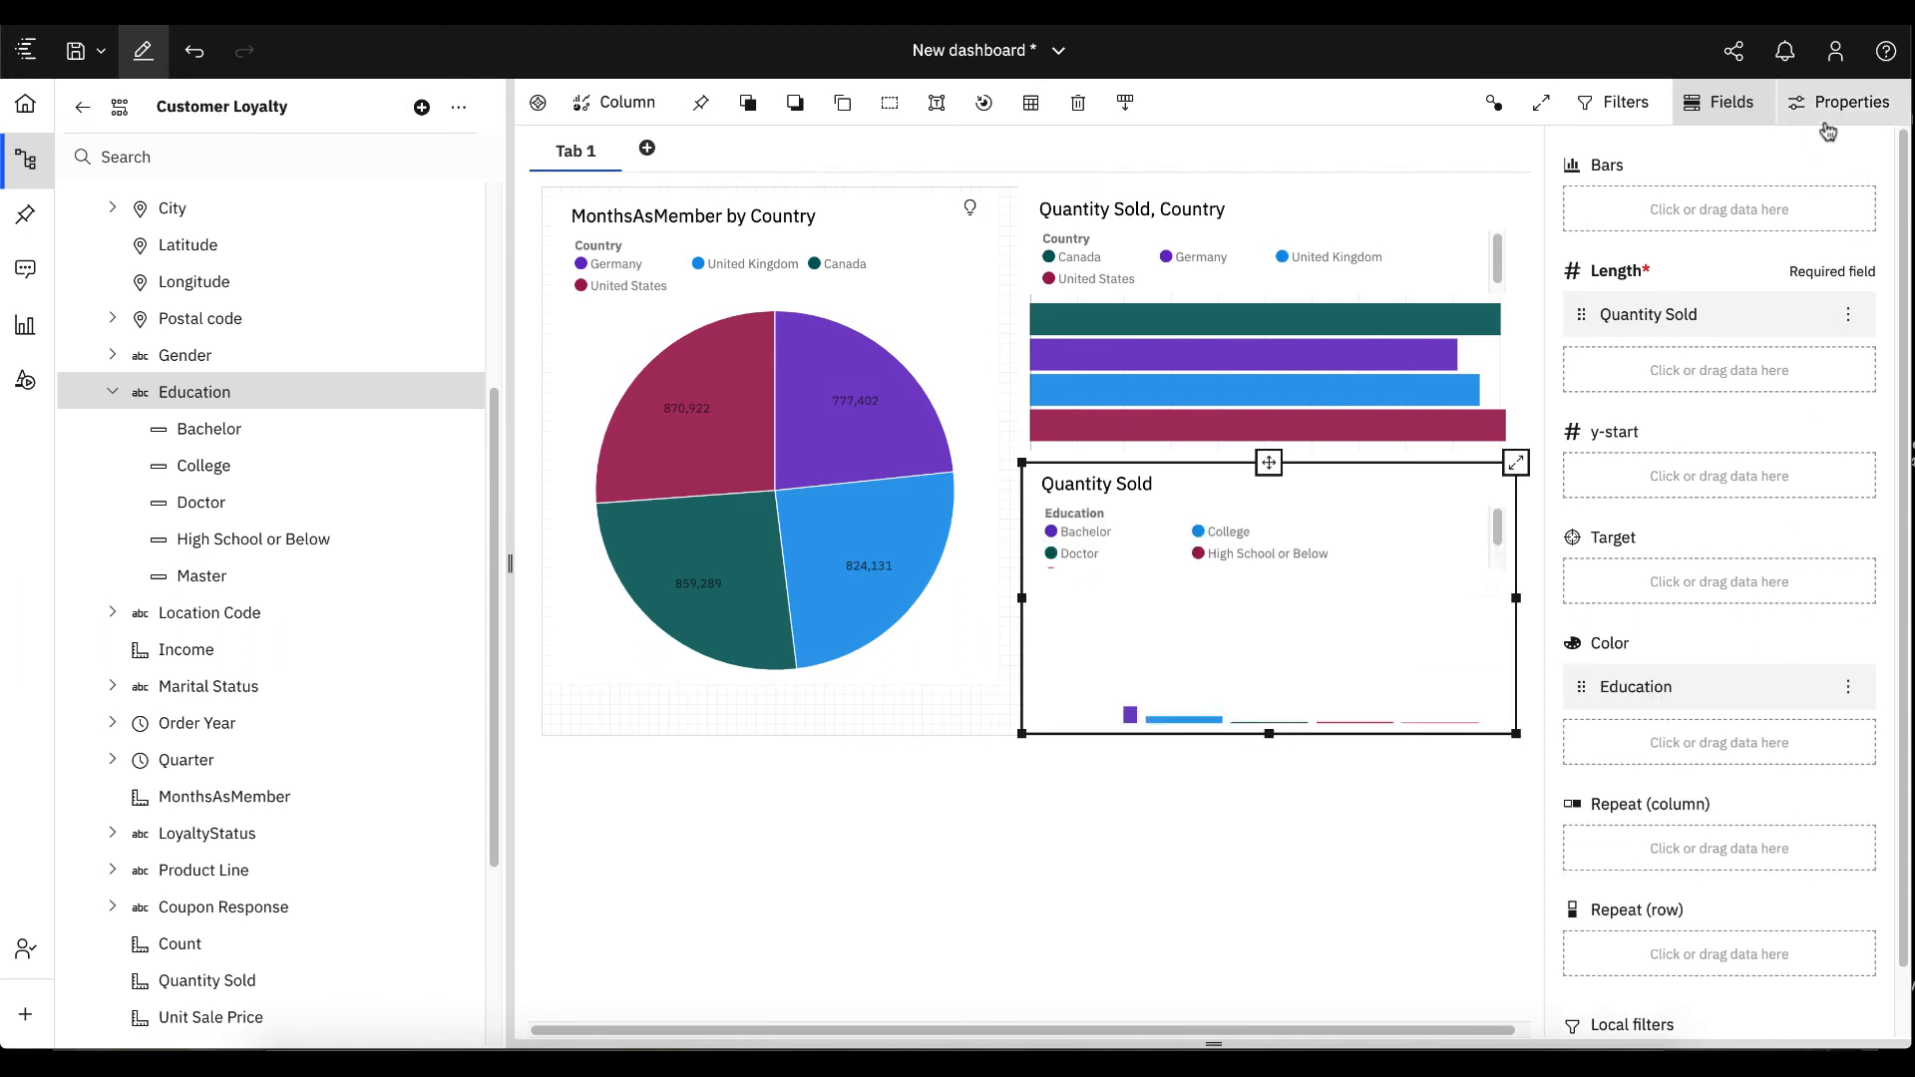
Review the column chart's color properties and compare its Education colors with the Country colors in the bar and pie charts.
{"action": "left_click", "coordinate": [1833, 109]}
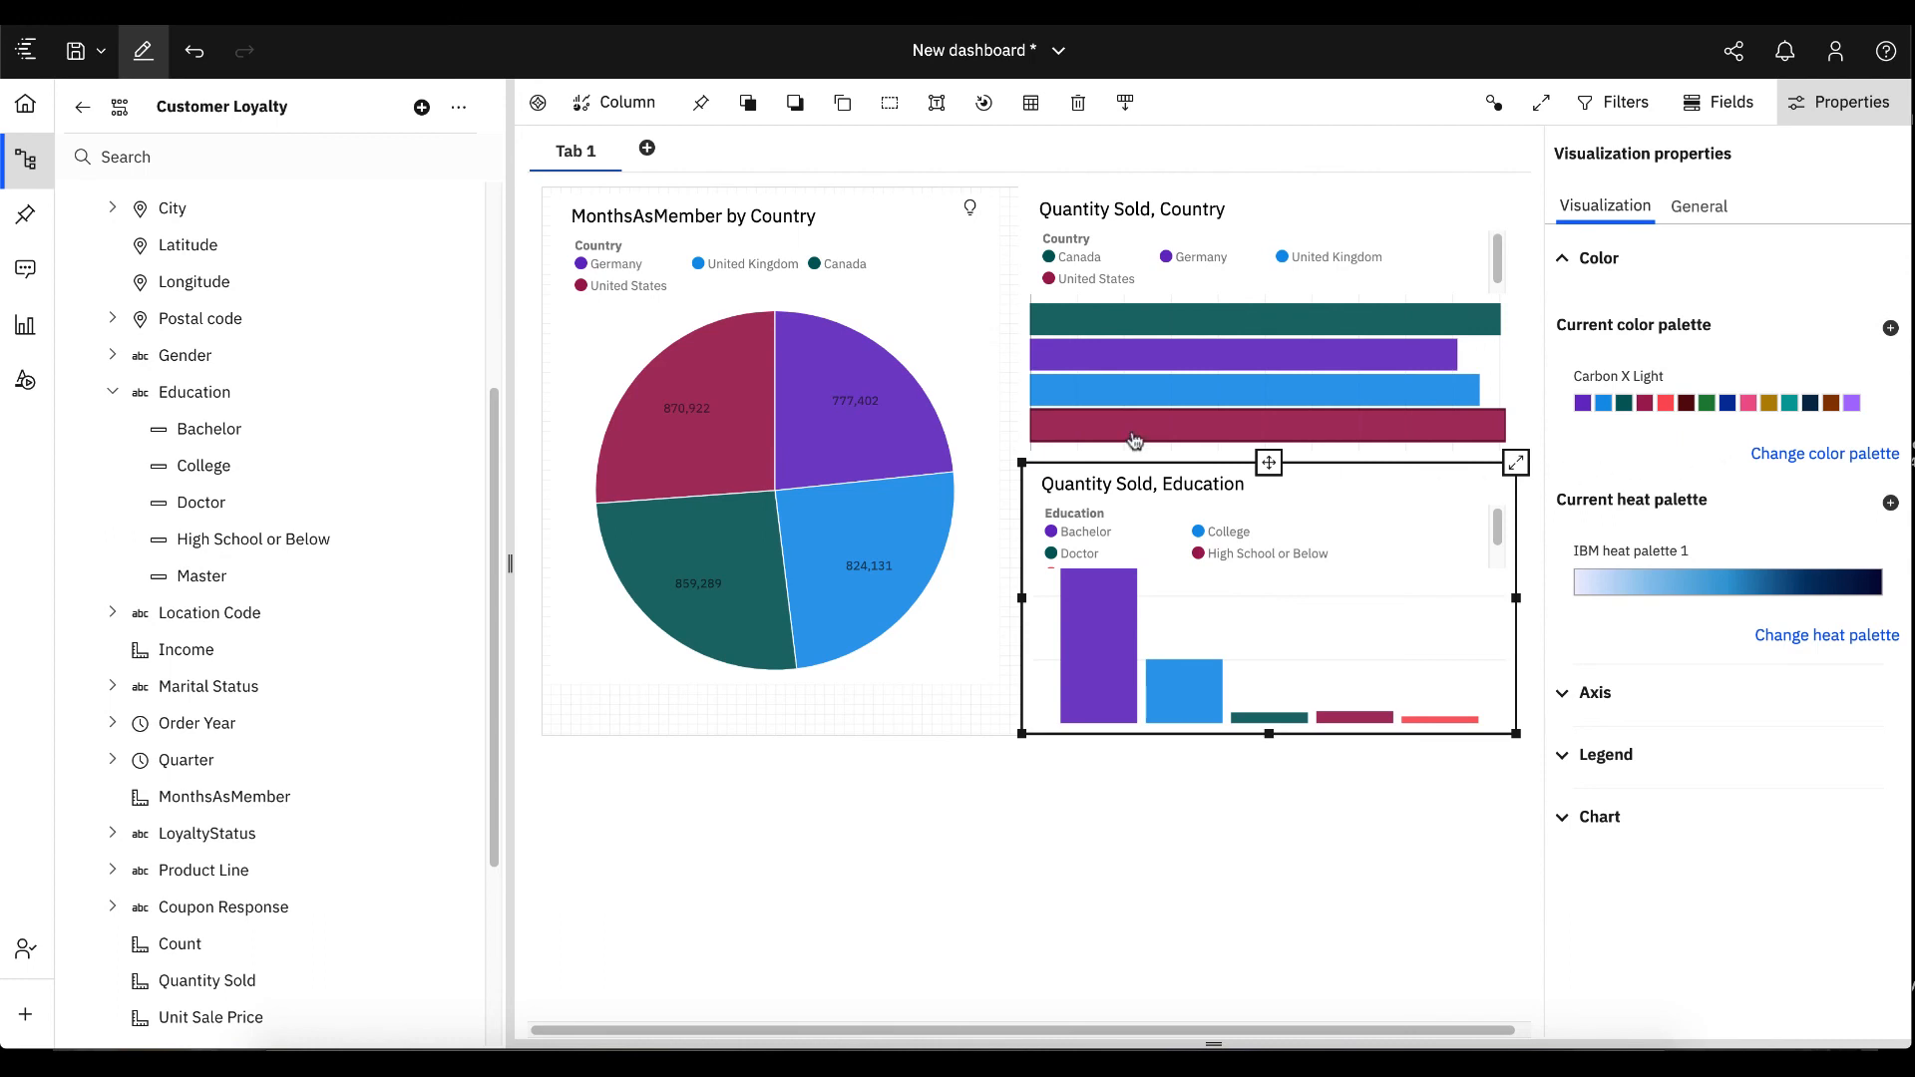
{"action": "mouse_move", "coordinate": [1135, 441]}
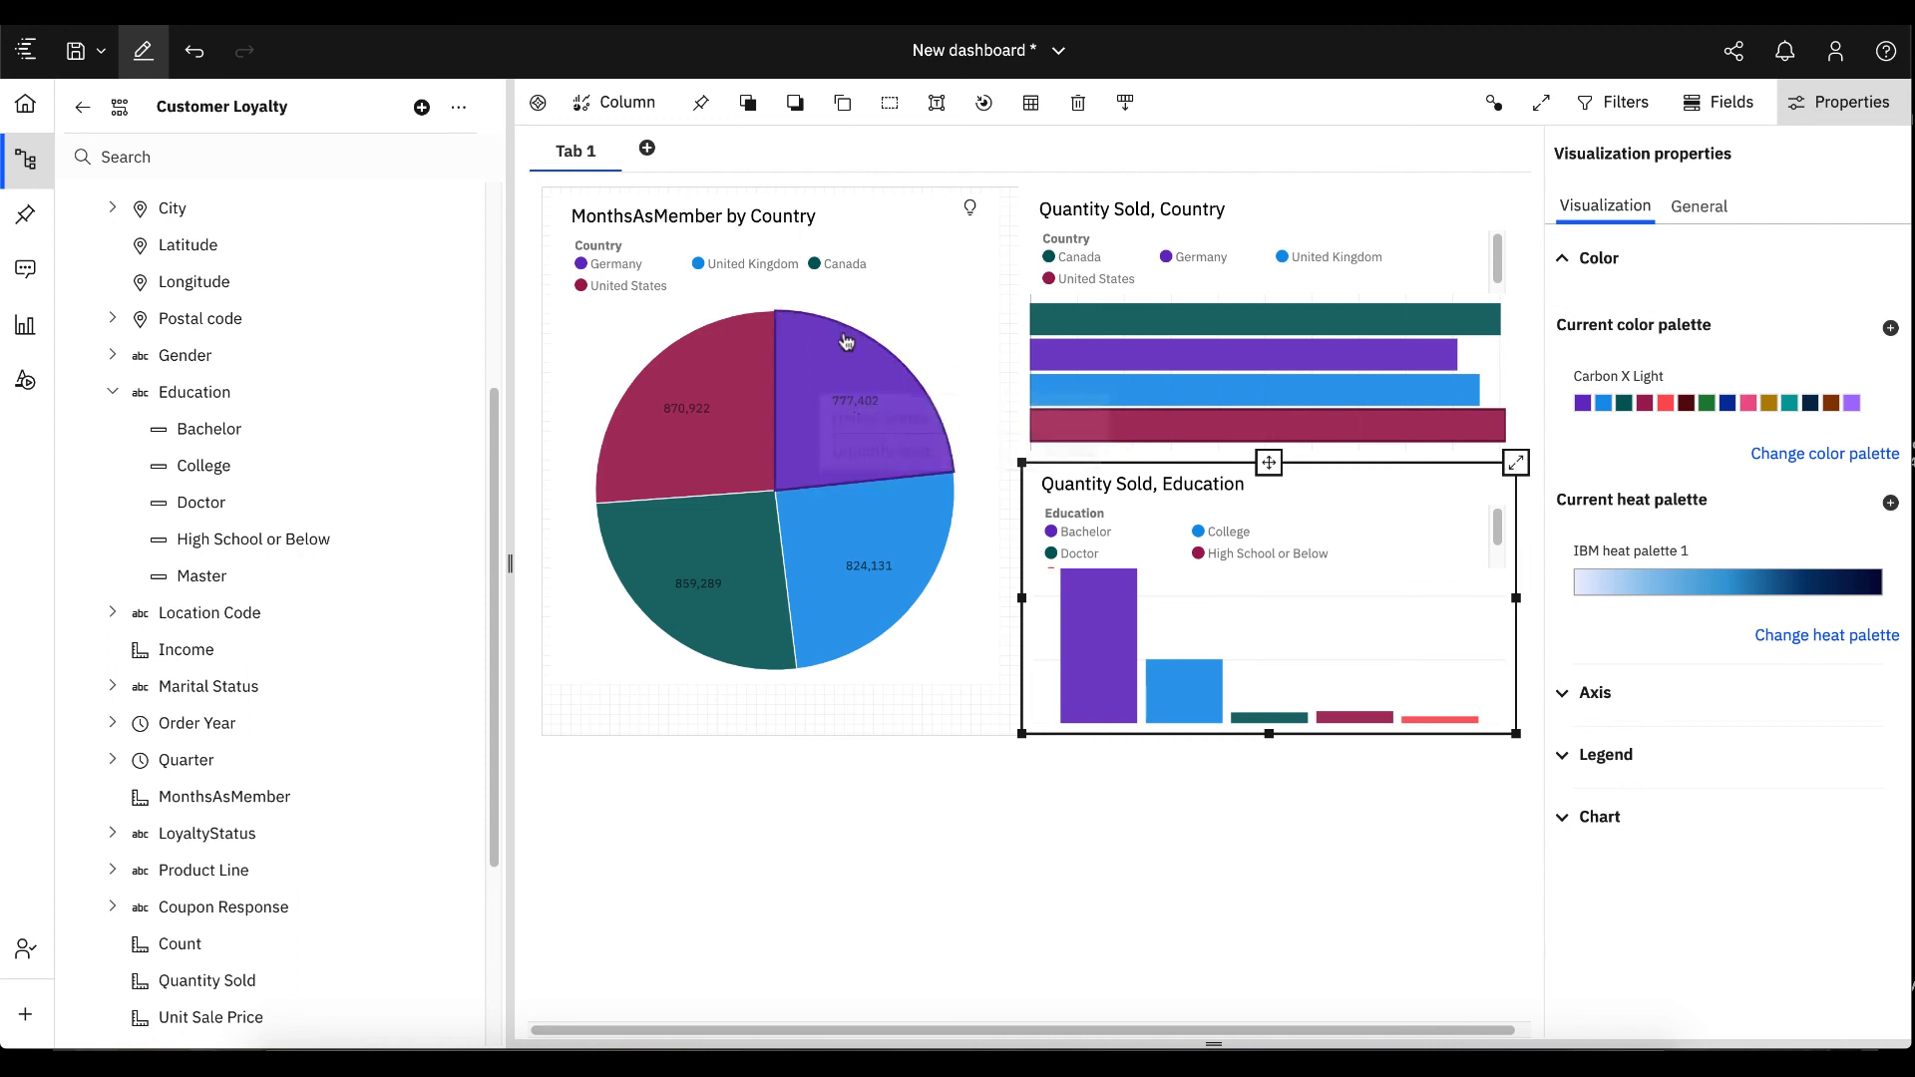
{"action": "mouse_move", "coordinate": [846, 341]}
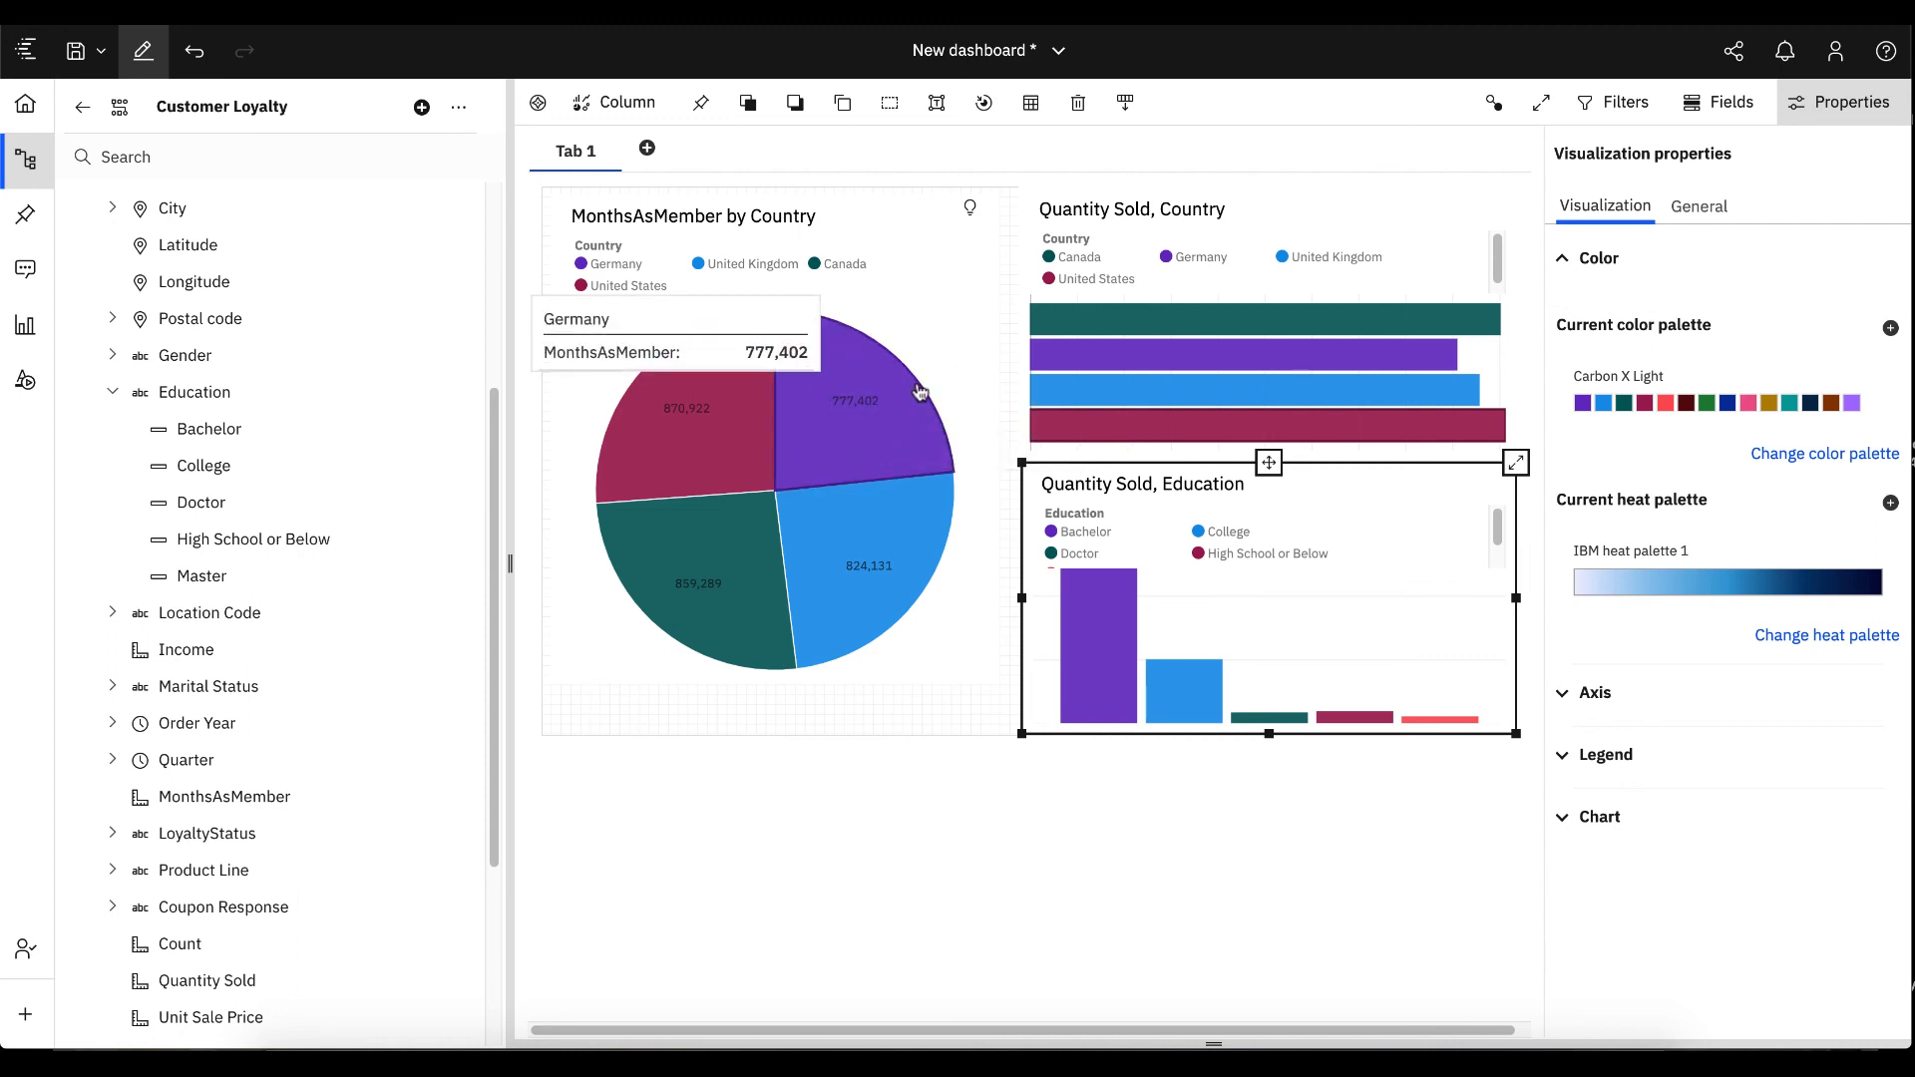